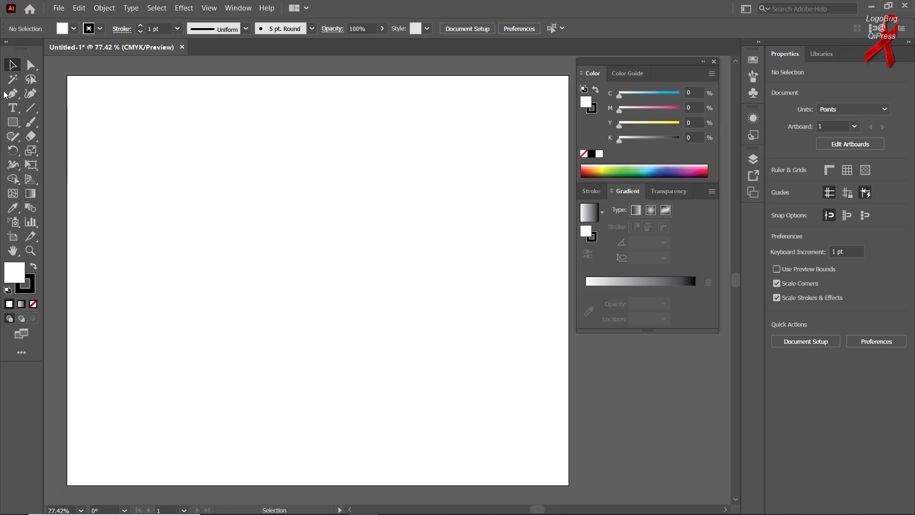
Draw a closed, irregular four-sided shape with straight segments near the middle of the artboard using the Pen tool.
{"action": "right_click", "coordinate": [12, 94]}
{"action": "left_click", "coordinate": [32, 96]}
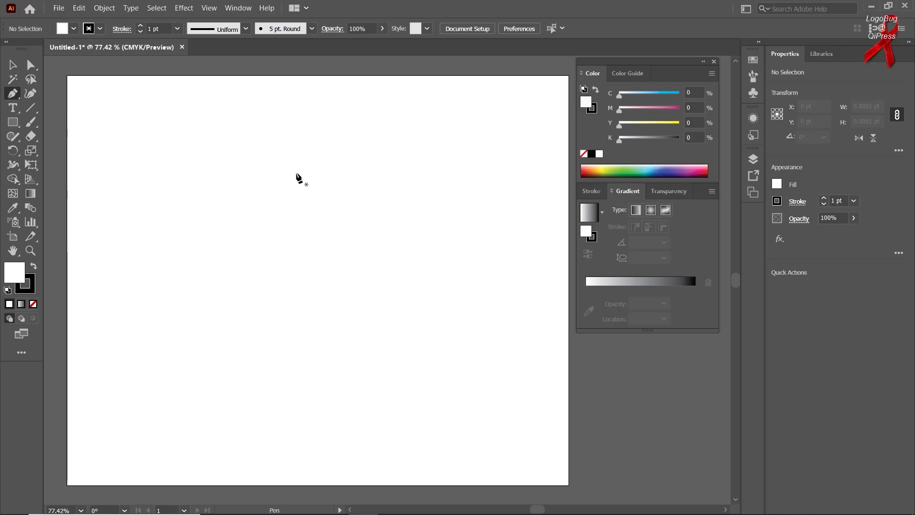
{"action": "left_click", "coordinate": [247, 149]}
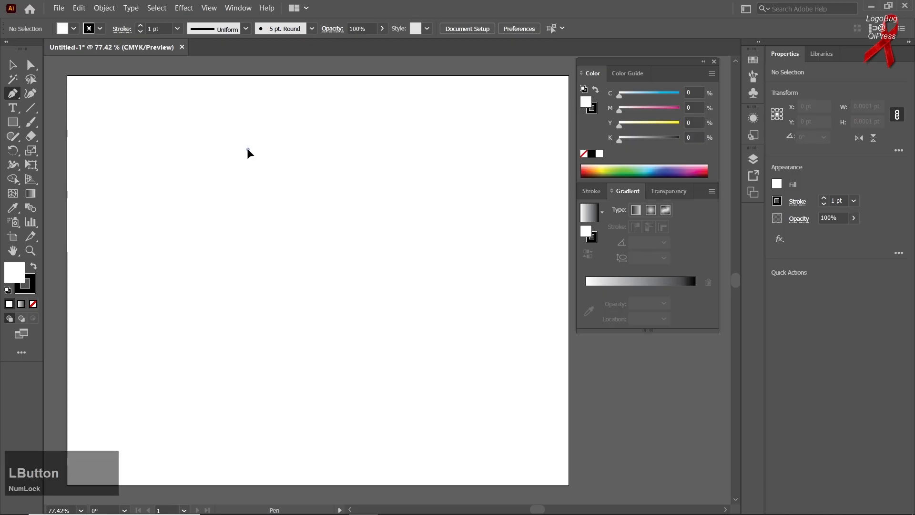
{"action": "left_click", "coordinate": [207, 280]}
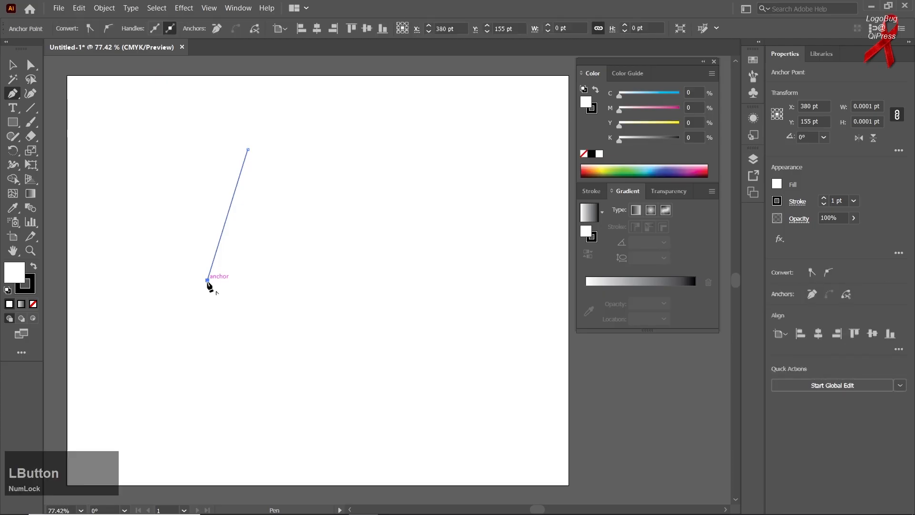
{"action": "left_click", "coordinate": [303, 393]}
{"action": "left_click", "coordinate": [388, 235]}
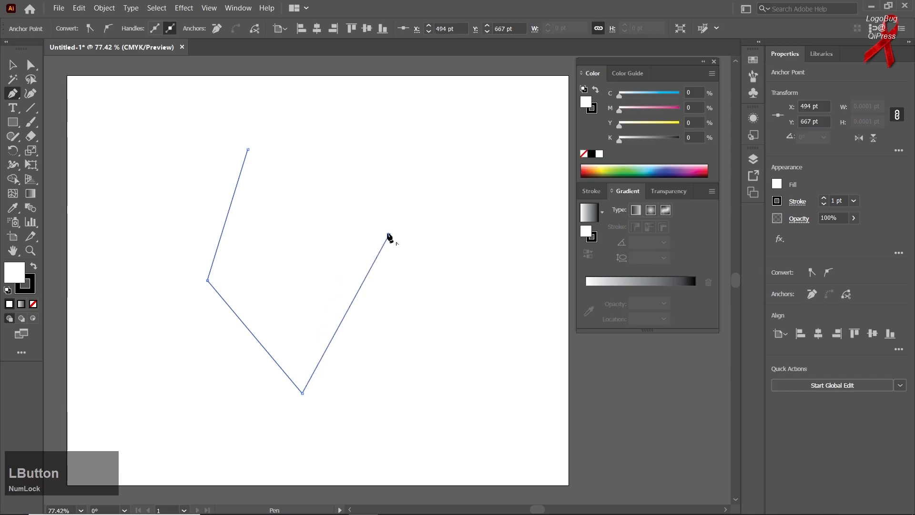
{"action": "left_click", "coordinate": [248, 150]}
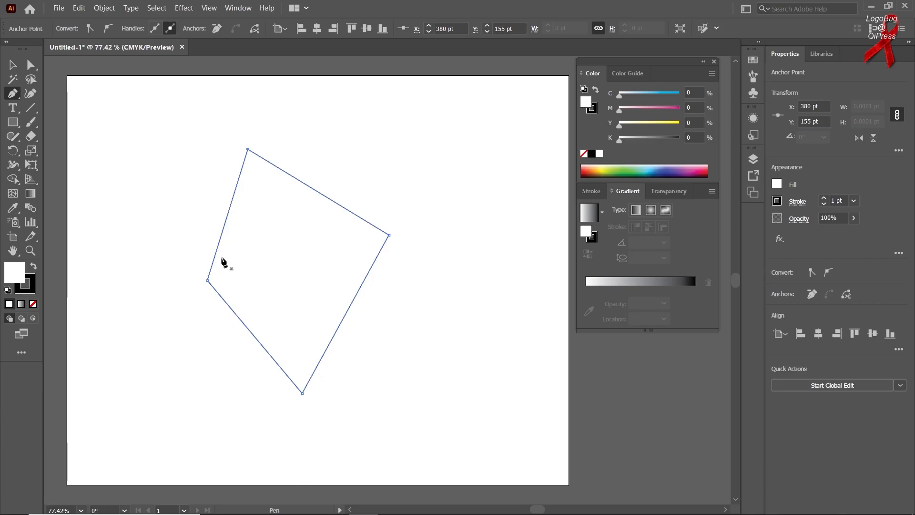
Set the four-sided shape's fill colour to AA2B2B and delete the shape from the artboard.
{"action": "left_click", "coordinate": [12, 64]}
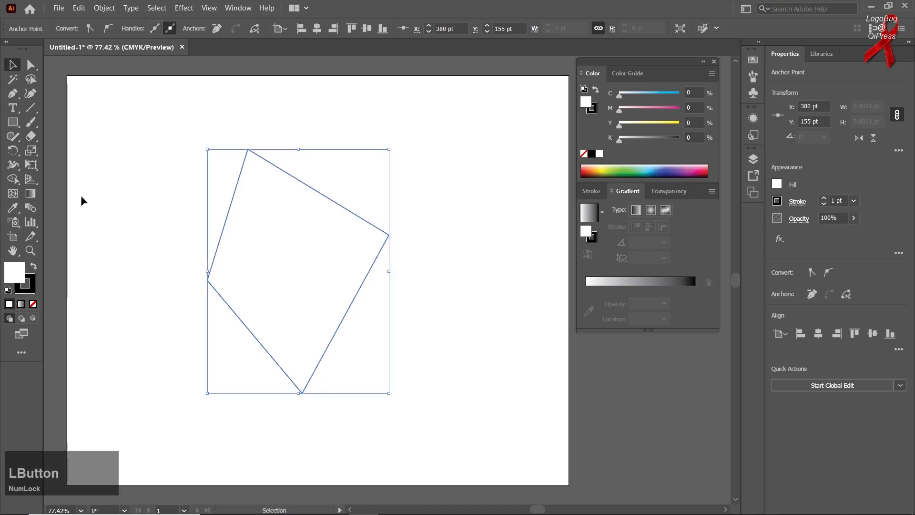
{"action": "double_click", "coordinate": [13, 281]}
{"action": "type", "text": "AA2B2B"}
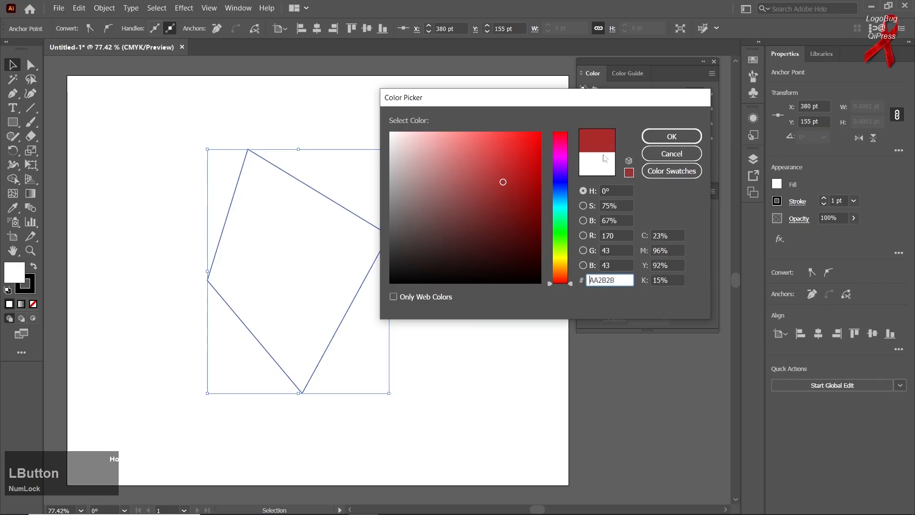
{"action": "left_click", "coordinate": [671, 136]}
{"action": "left_click_drag", "start_coordinate": [262, 236], "coordinate": [245, 260]}
{"action": "key", "text": "Delete"}
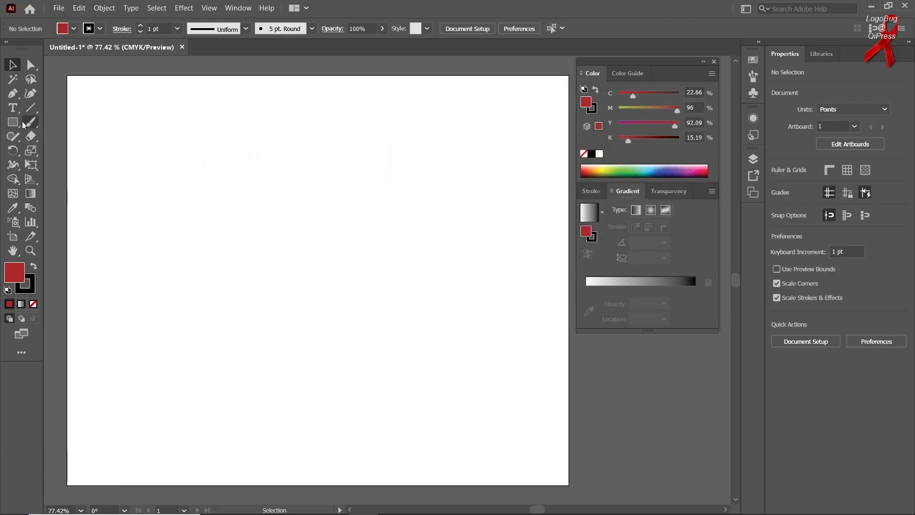
Draw a closed right triangle about 294 by 297 pt with the Pen tool, constraining its vertical and diagonal sides.
{"action": "right_click", "coordinate": [13, 93]}
{"action": "left_click", "coordinate": [40, 95]}
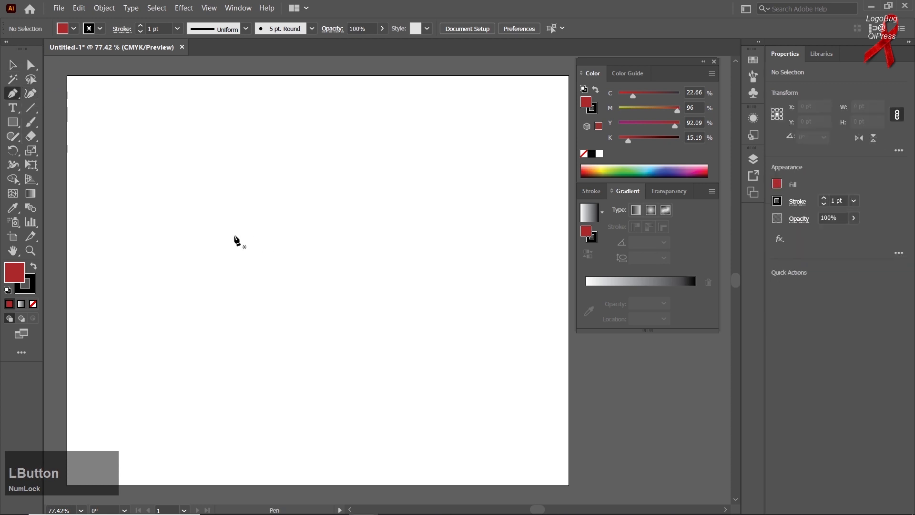
{"action": "left_click", "coordinate": [268, 174]}
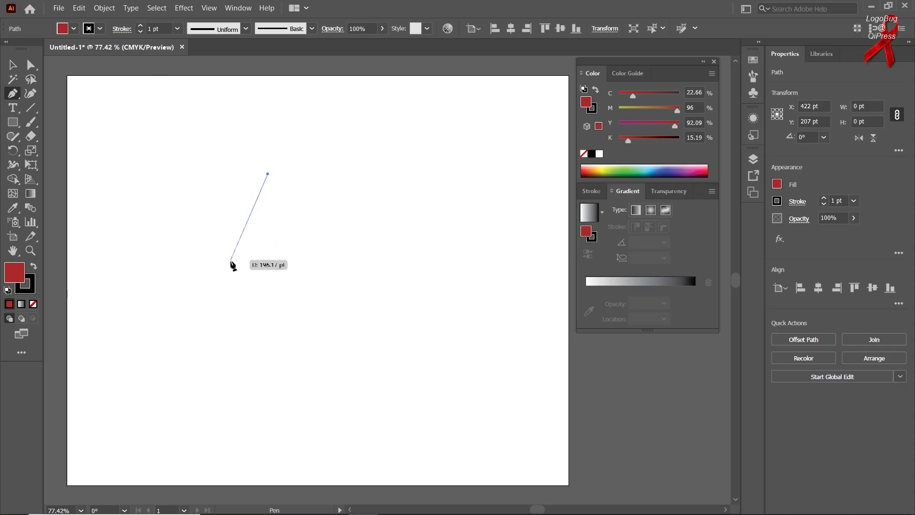
{"action": "key", "text": "Num_Lock"}
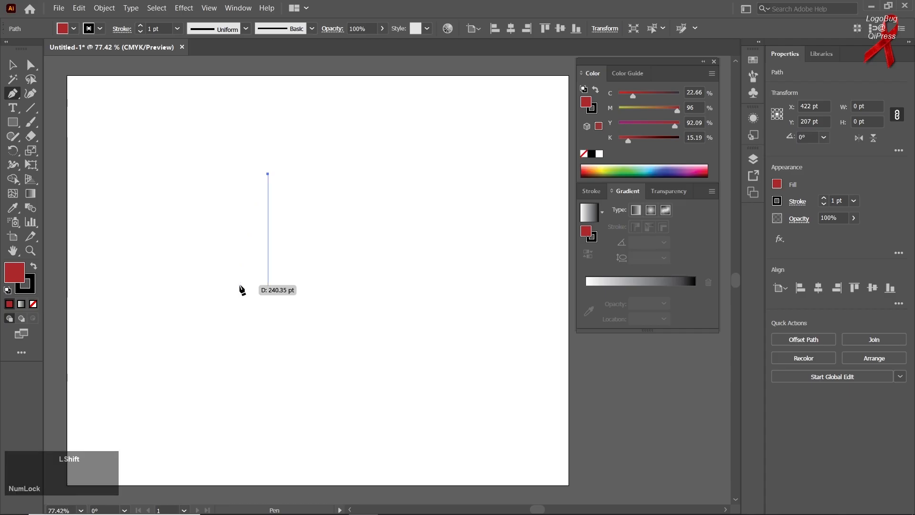
{"action": "key", "text": "shift"}
{"action": "left_click", "coordinate": [272, 316]}
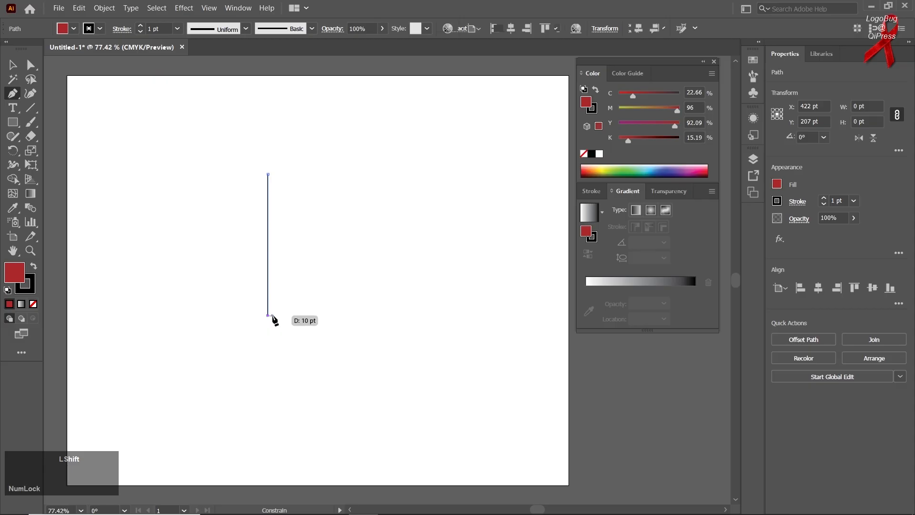
{"action": "left_click", "coordinate": [432, 202]}
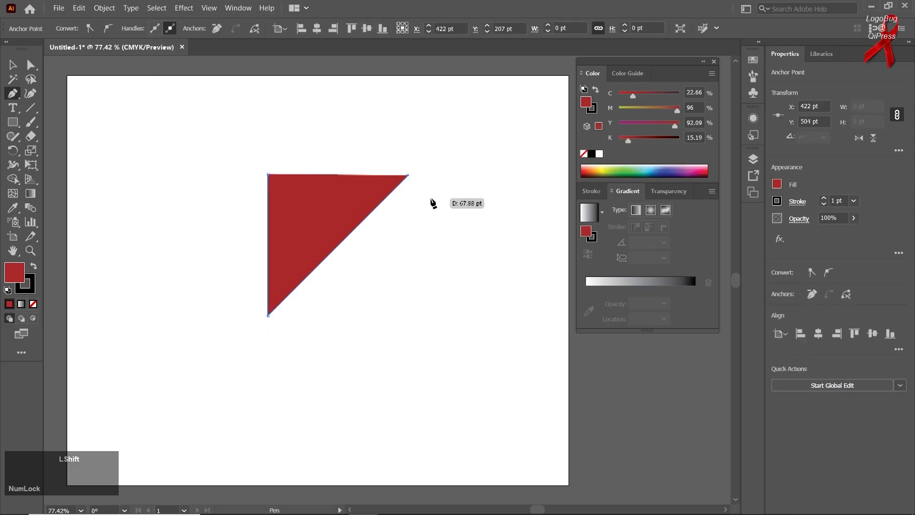
{"action": "left_click", "coordinate": [267, 174]}
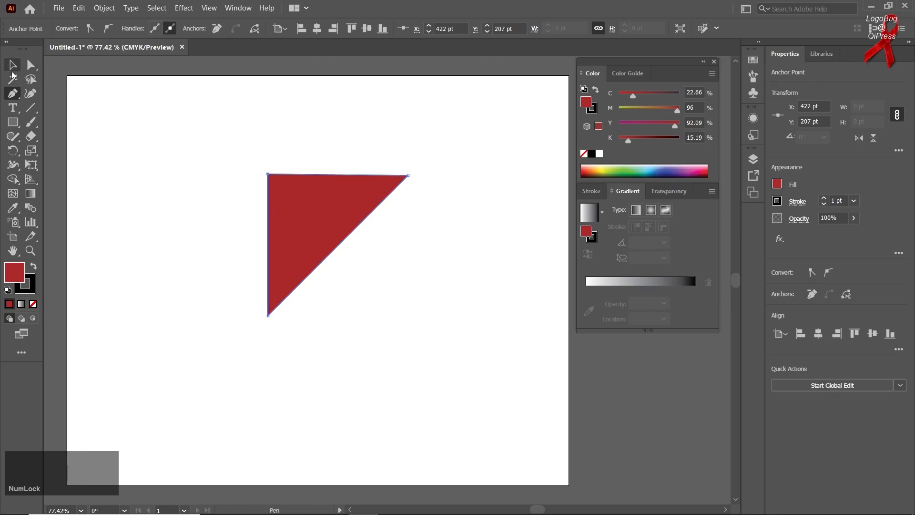
Move the red triangle a short way down and to the left, and delete it.
{"action": "left_click", "coordinate": [13, 65]}
{"action": "left_click", "coordinate": [127, 135]}
{"action": "left_click_drag", "start_coordinate": [312, 218], "coordinate": [273, 227]}
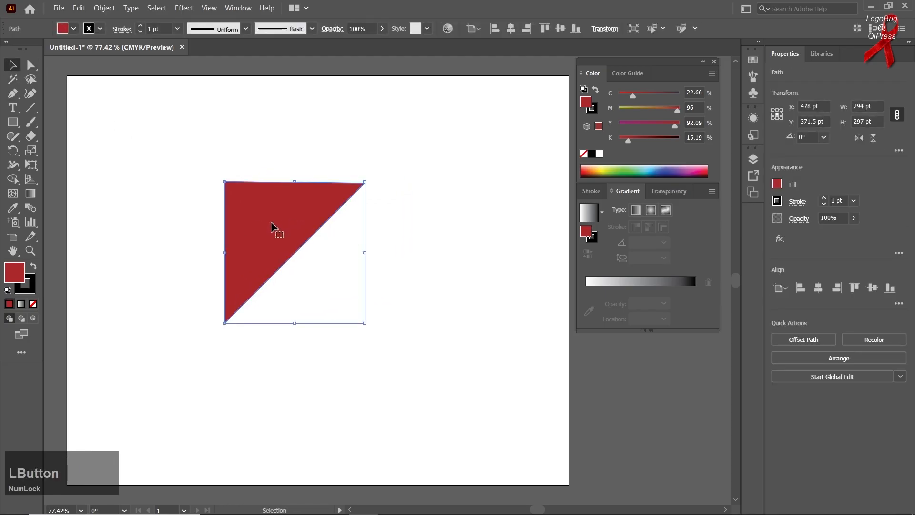
{"action": "key", "text": "Delete"}
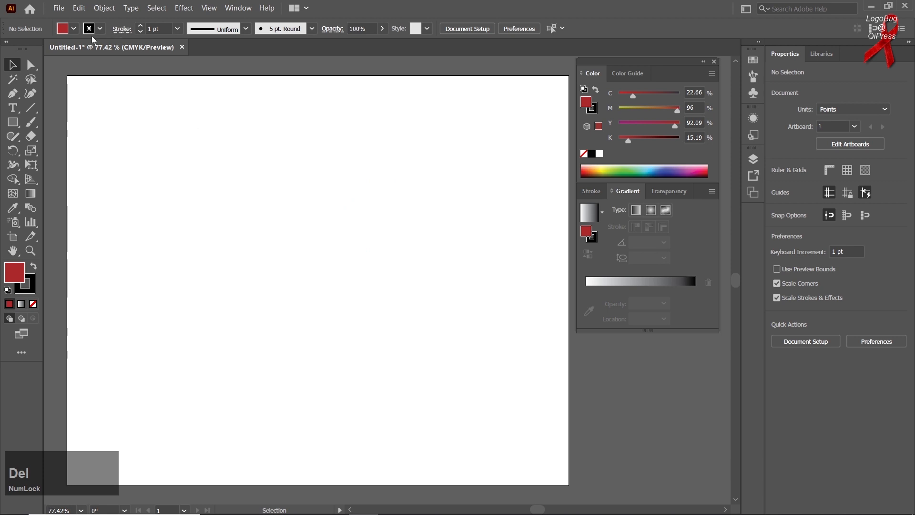
Draw a closed red four-sided shape with unconstrained slanted sides using the Pen tool.
{"action": "left_click", "coordinate": [13, 93]}
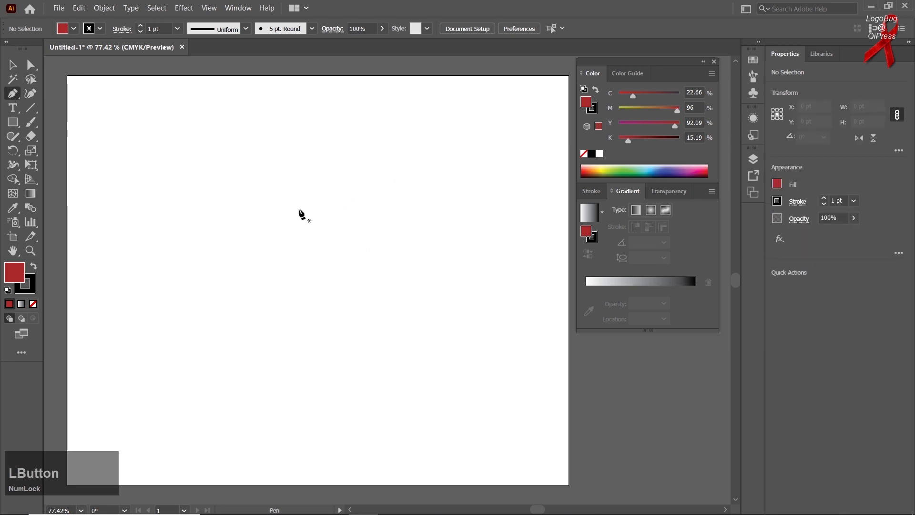
{"action": "left_click", "coordinate": [274, 178]}
{"action": "left_click", "coordinate": [203, 298]}
{"action": "left_click", "coordinate": [361, 364]}
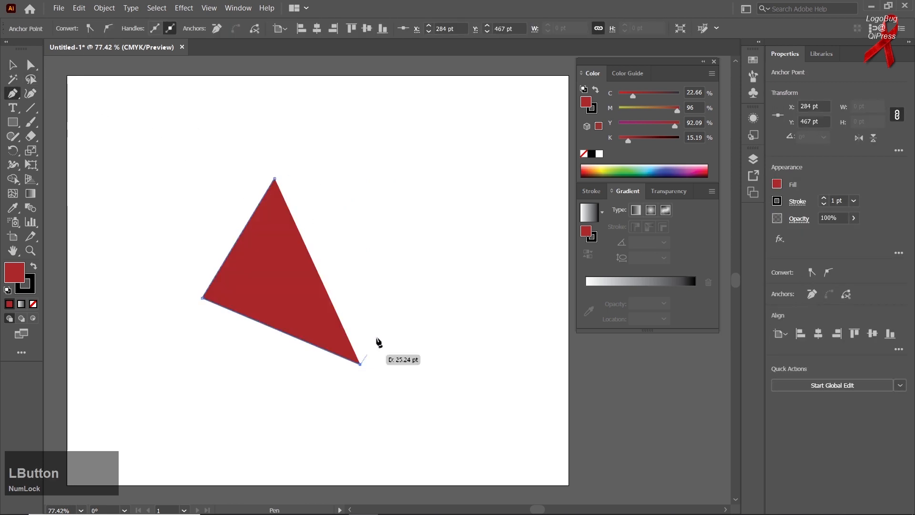
{"action": "left_click", "coordinate": [446, 218]}
{"action": "left_click", "coordinate": [274, 180]}
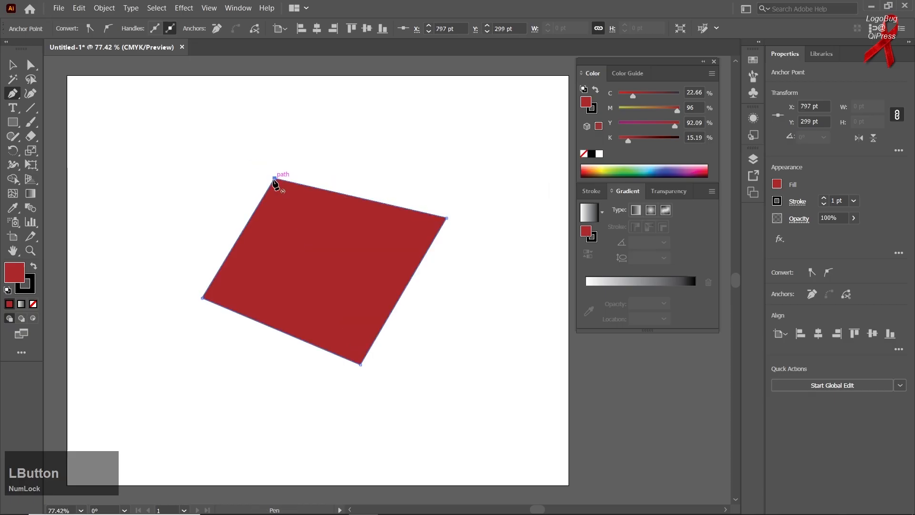
Undo all the segments of the slanted four-sided shape to empty the artboard.
{"action": "key", "text": "ctrl+z"}
{"action": "key", "text": "ctrl+z"}
{"action": "key", "text": "ctrl+z"}
{"action": "key", "text": "ctrl+z"}
{"action": "key", "text": "ctrl+z"}
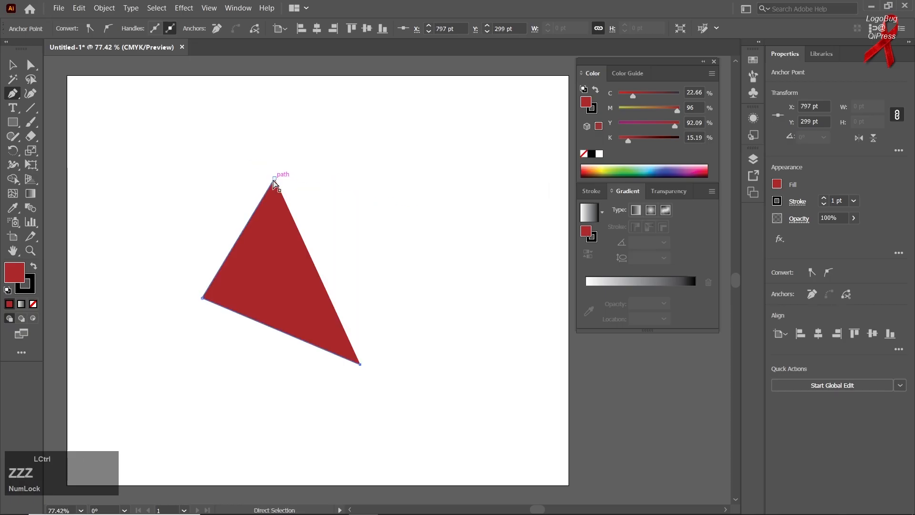
{"action": "key", "text": "ctrl+z"}
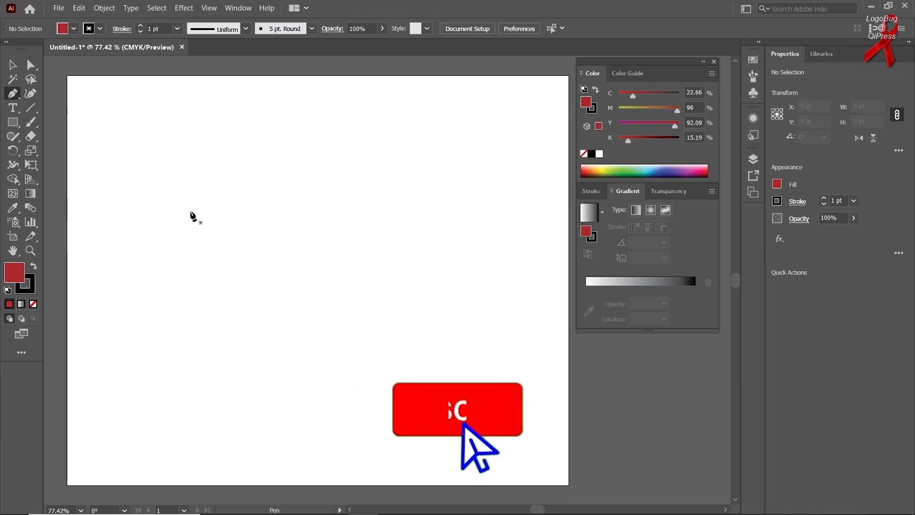
Draw a closed rectangle with the Pen tool, starting at about X 251 pt, Y 291 pt and constraining the segments to straight angles.
{"action": "key", "text": "shift"}
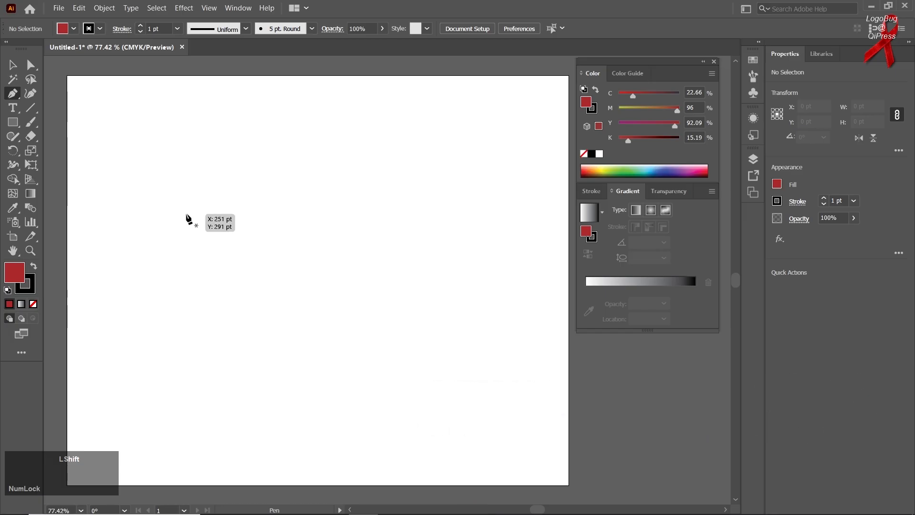
{"action": "left_click", "coordinate": [186, 214]}
{"action": "left_click", "coordinate": [196, 350]}
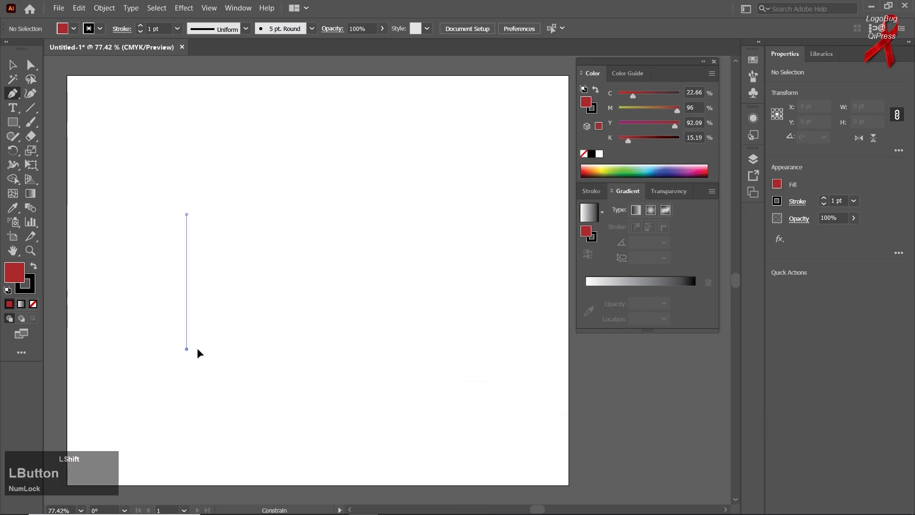
{"action": "left_click", "coordinate": [360, 348]}
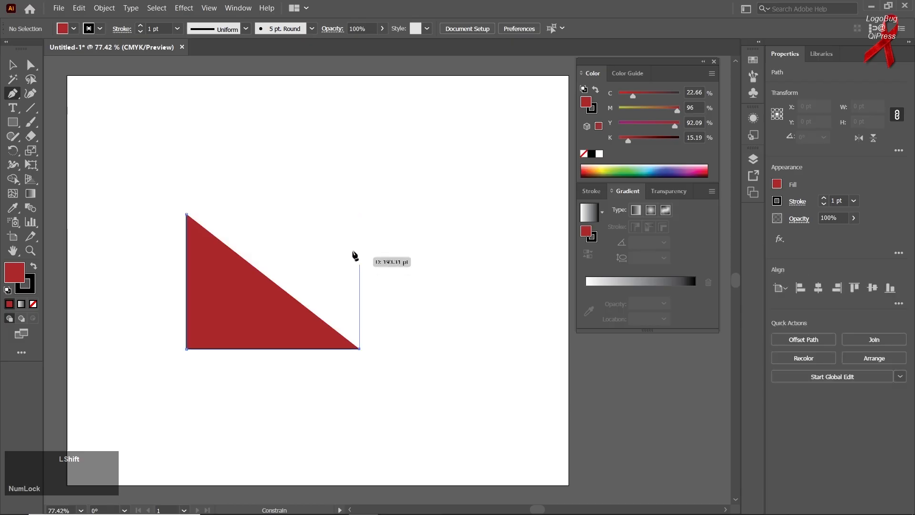
{"action": "left_click", "coordinate": [360, 214]}
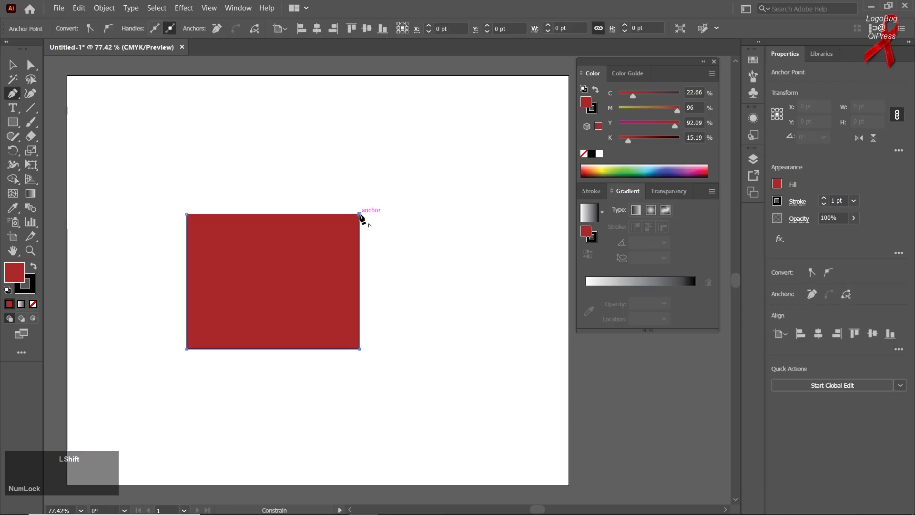
{"action": "left_click", "coordinate": [187, 215]}
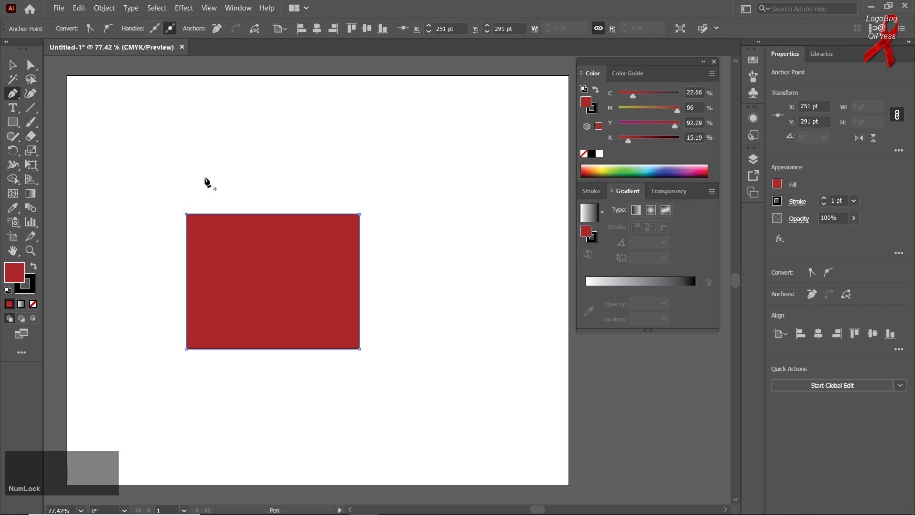
Undo the whole rectangle drawn with constrained segments.
{"action": "key", "text": "ctrl+z"}
{"action": "key", "text": "ctrl+z"}
{"action": "key", "text": "ctrl+z"}
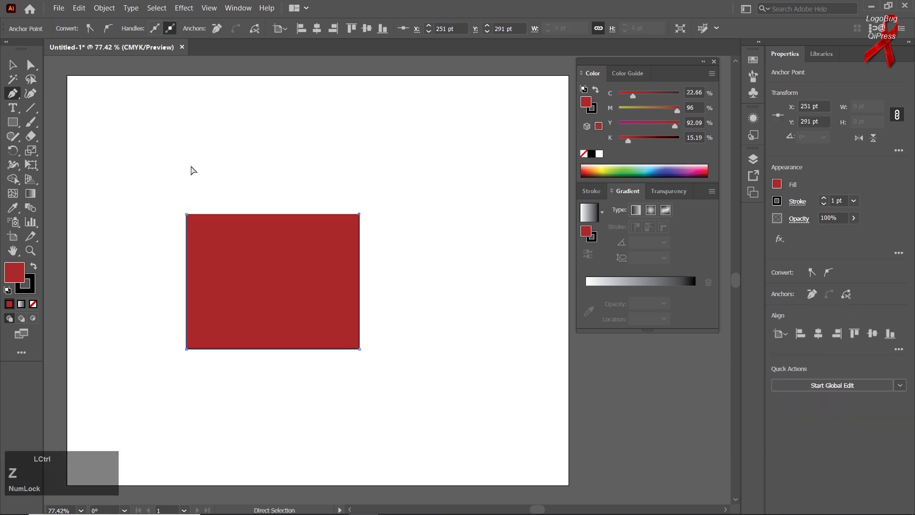
{"action": "key", "text": "ctrl+z"}
{"action": "key", "text": "ctrl+z"}
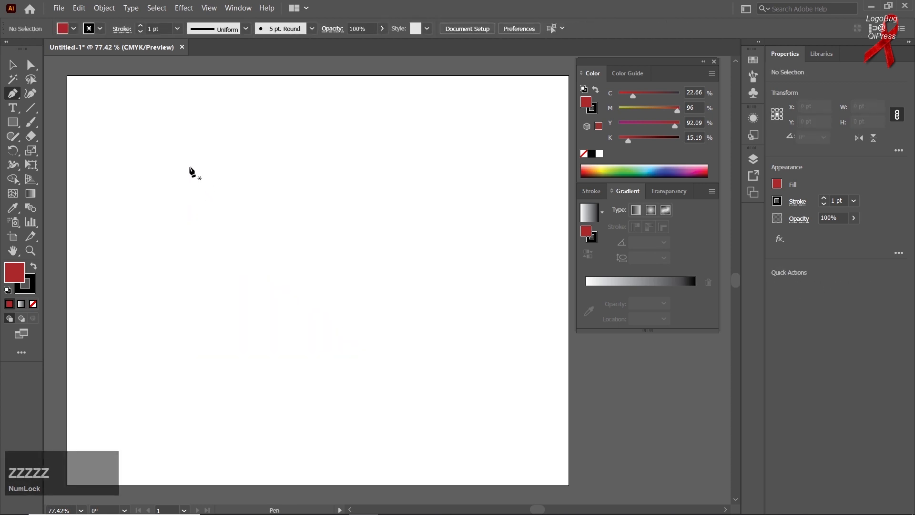
Draw a closed rectangle about 379 by 306 pt with the Pen tool, keeping its sides straight and its corners aligned.
{"action": "left_click", "coordinate": [193, 199]}
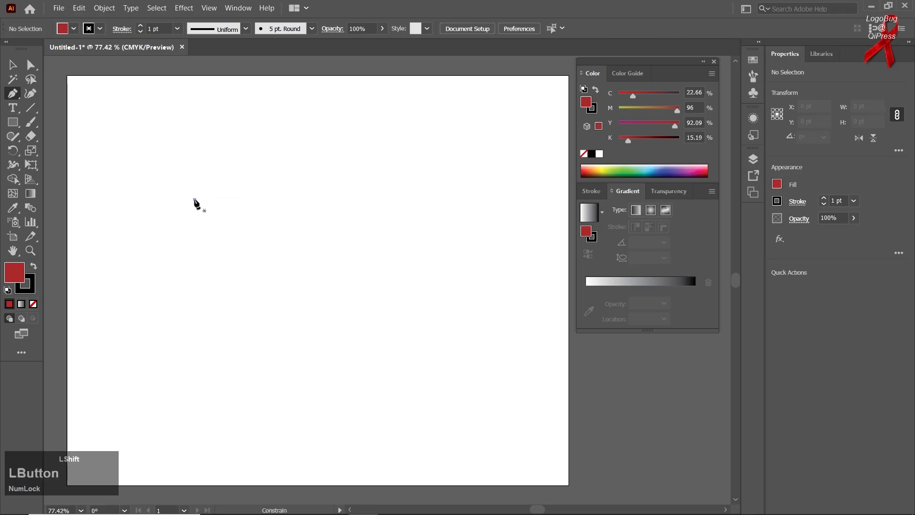
{"action": "left_click", "coordinate": [194, 344]}
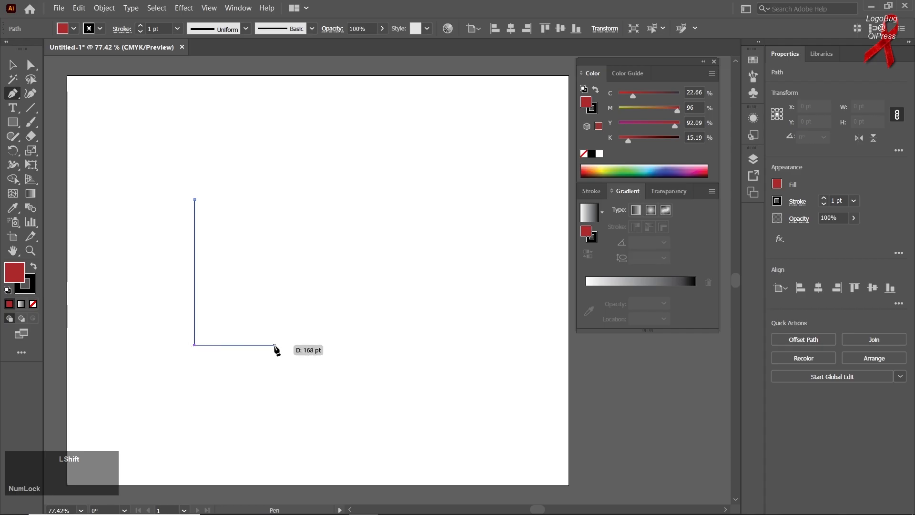
{"action": "left_click", "coordinate": [375, 345]}
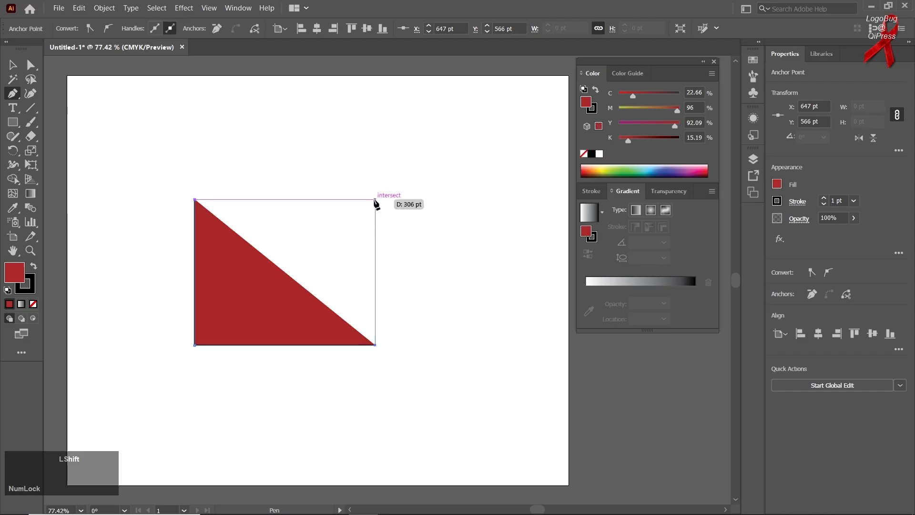
{"action": "left_click", "coordinate": [375, 199]}
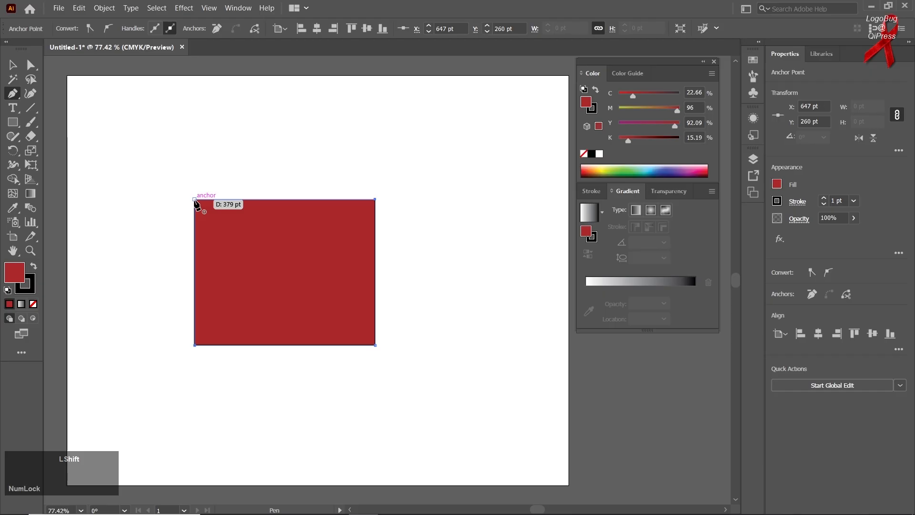
{"action": "left_click", "coordinate": [194, 200]}
Select the red rectangle, remove its fill and make its stroke the active colour attribute.
{"action": "left_click", "coordinate": [13, 65]}
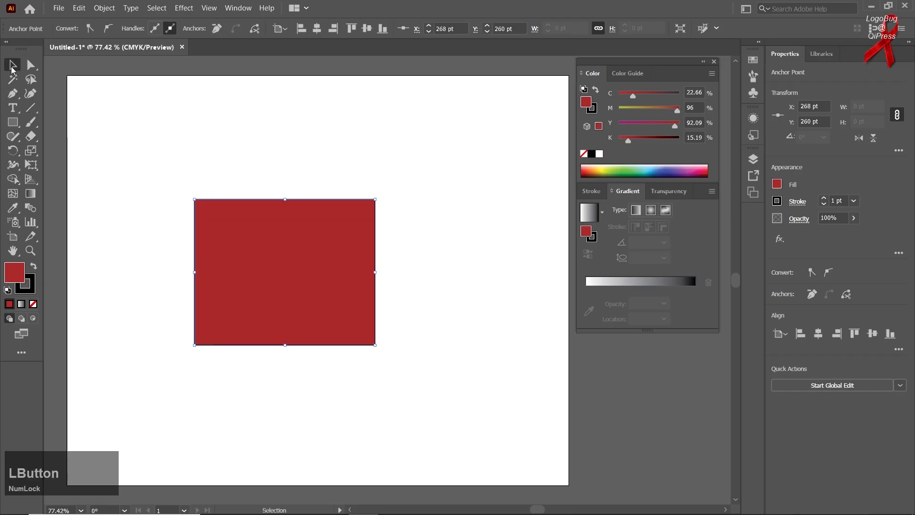
{"action": "left_click_drag", "start_coordinate": [143, 161], "coordinate": [369, 339]}
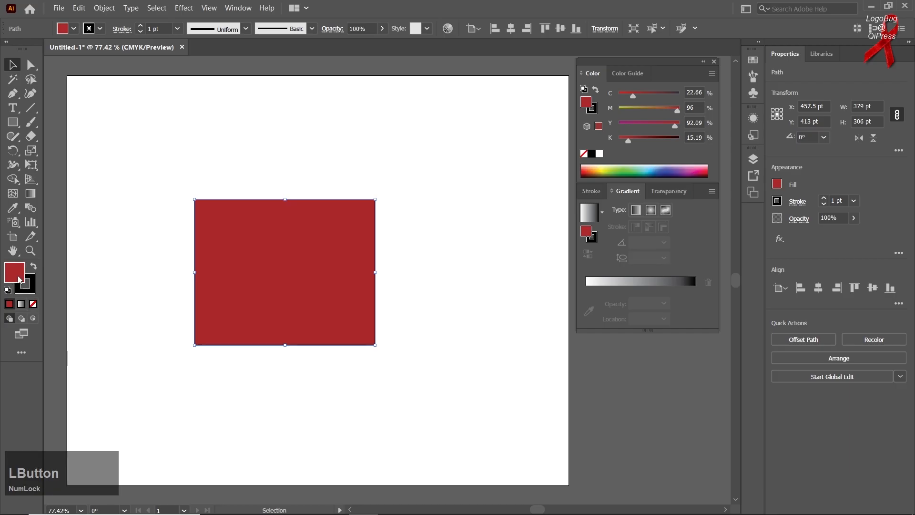
{"action": "left_click", "coordinate": [37, 305]}
{"action": "left_click", "coordinate": [28, 287]}
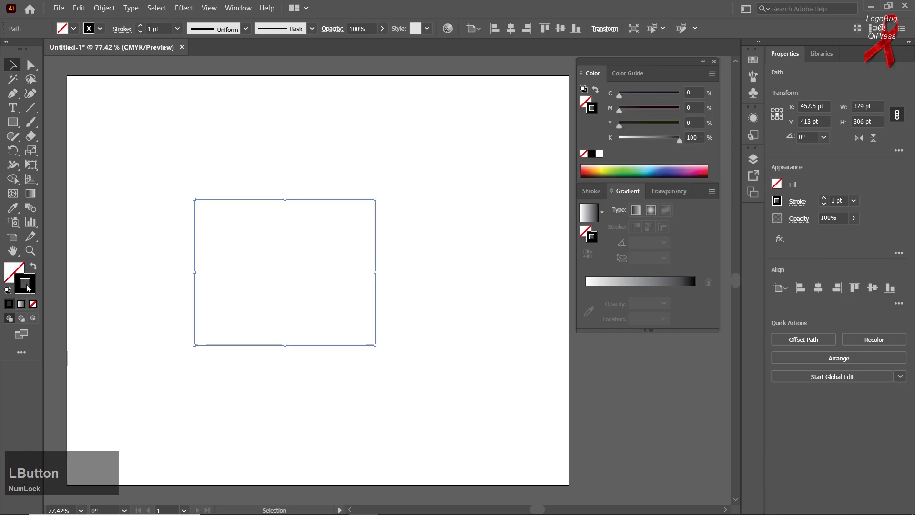
Move the unfilled rectangle toward the upper-left of the artboard and delete it.
{"action": "left_click", "coordinate": [144, 293]}
{"action": "left_click_drag", "start_coordinate": [233, 199], "coordinate": [212, 170]}
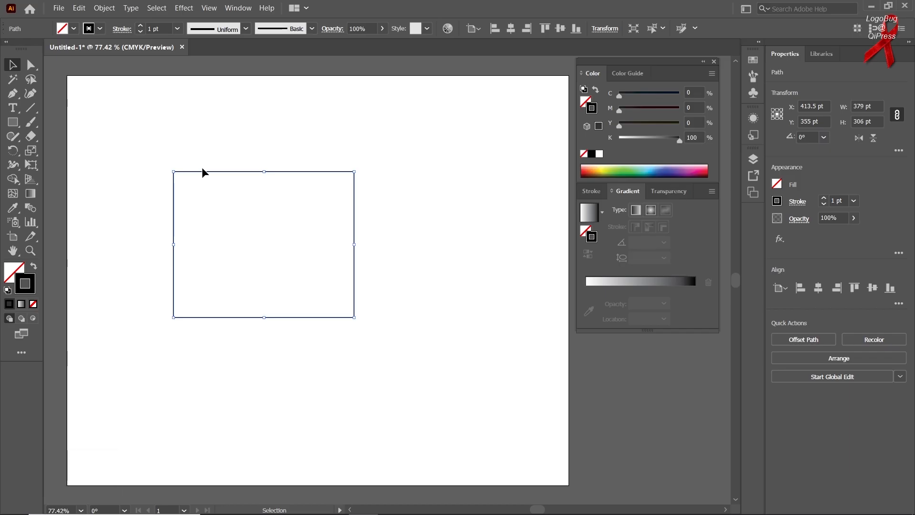
{"action": "key", "text": "Delete"}
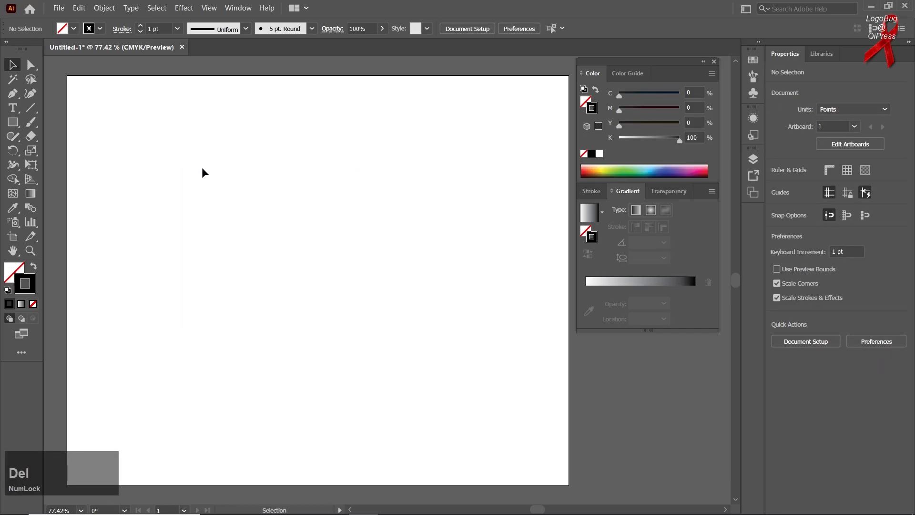
Draw an open S-curve with the Pen tool through smooth anchors at about X 393, Y 177; X 393, Y 401; and X 330, Y 626 pt.
{"action": "right_click", "coordinate": [13, 94]}
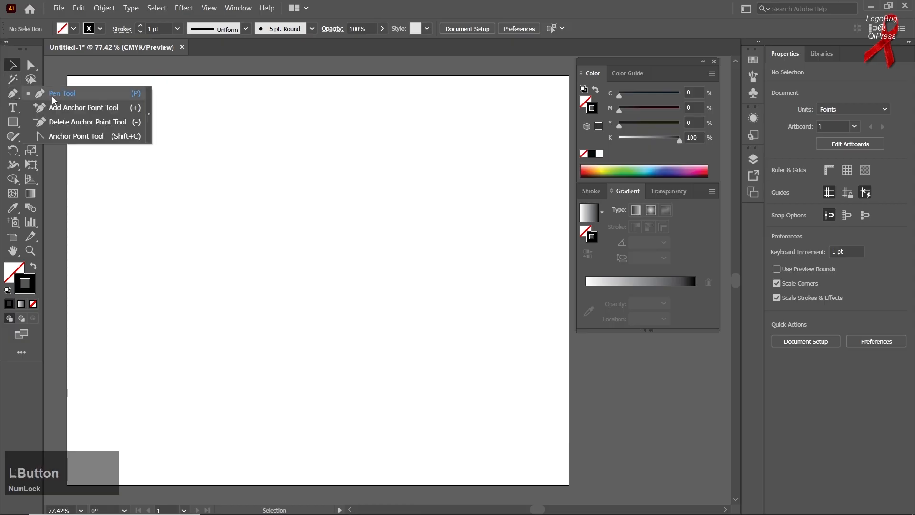
{"action": "left_click", "coordinate": [62, 93]}
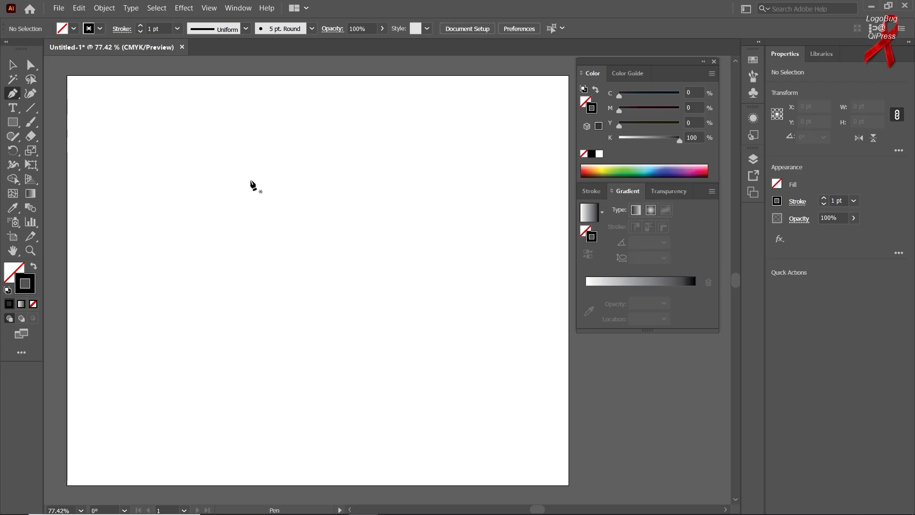
{"action": "left_click", "coordinate": [254, 160]}
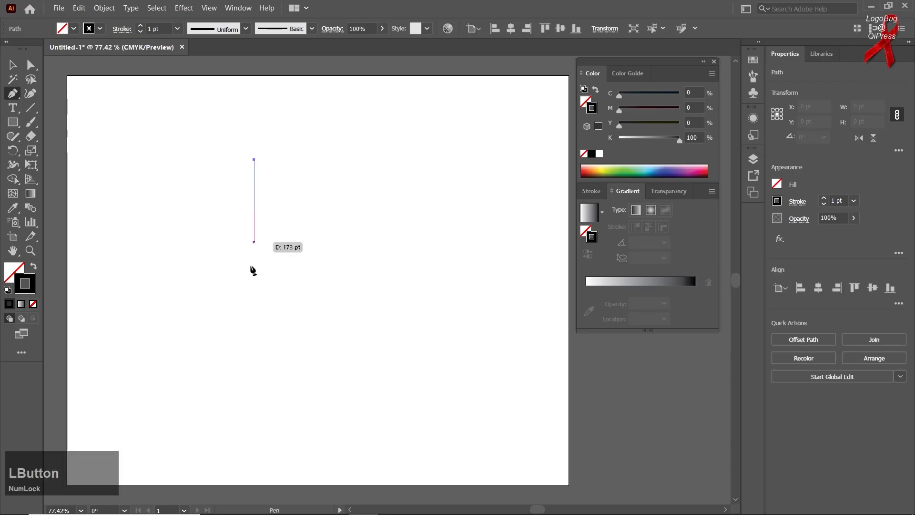
{"action": "left_click", "coordinate": [254, 266]}
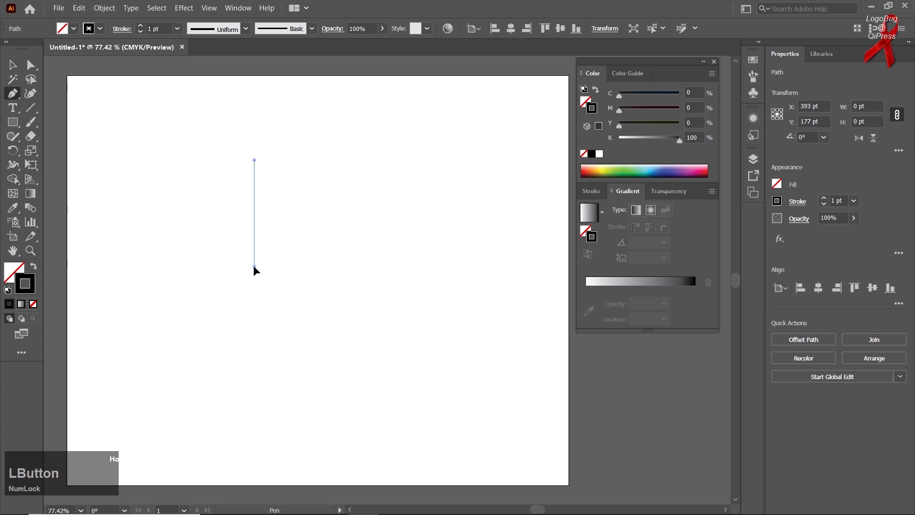
{"action": "left_click_drag", "start_coordinate": [253, 264], "coordinate": [297, 327]}
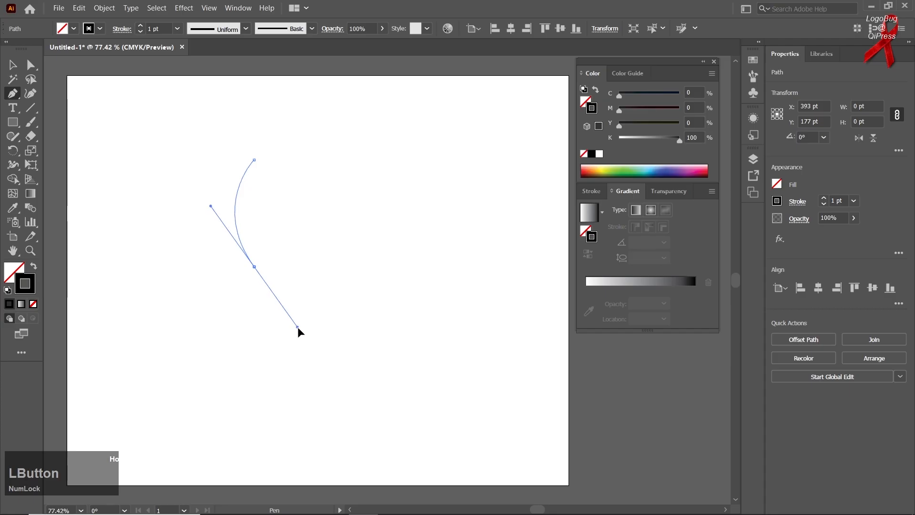
{"action": "left_click_drag", "start_coordinate": [297, 327], "coordinate": [298, 327]}
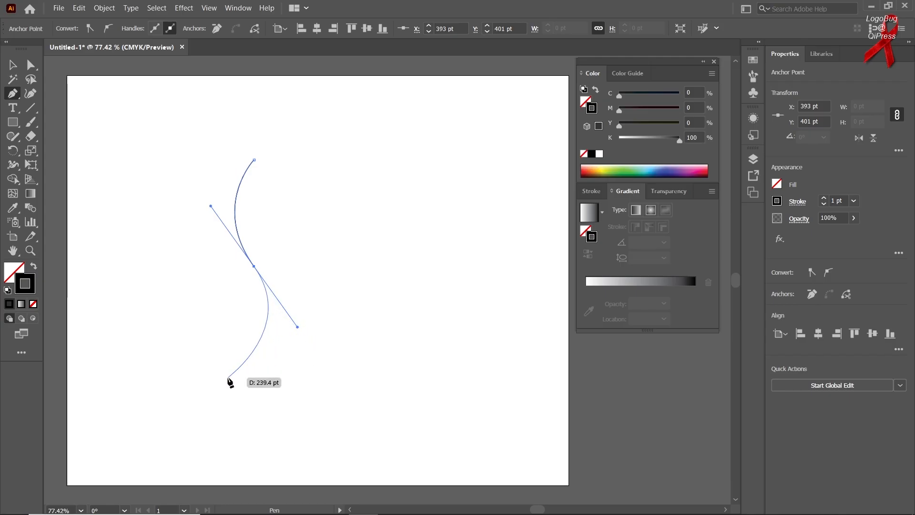
{"action": "left_click_drag", "start_coordinate": [224, 374], "coordinate": [185, 373]}
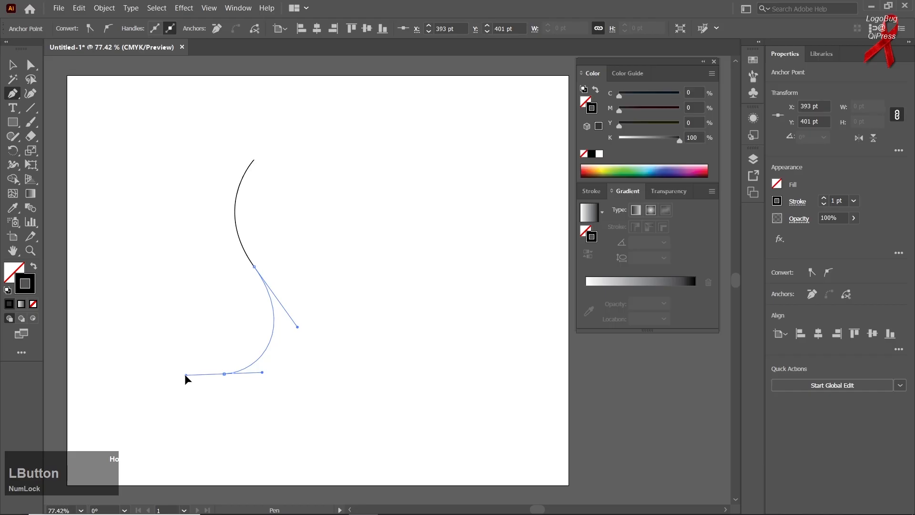
{"action": "left_click_drag", "start_coordinate": [185, 375], "coordinate": [185, 374]}
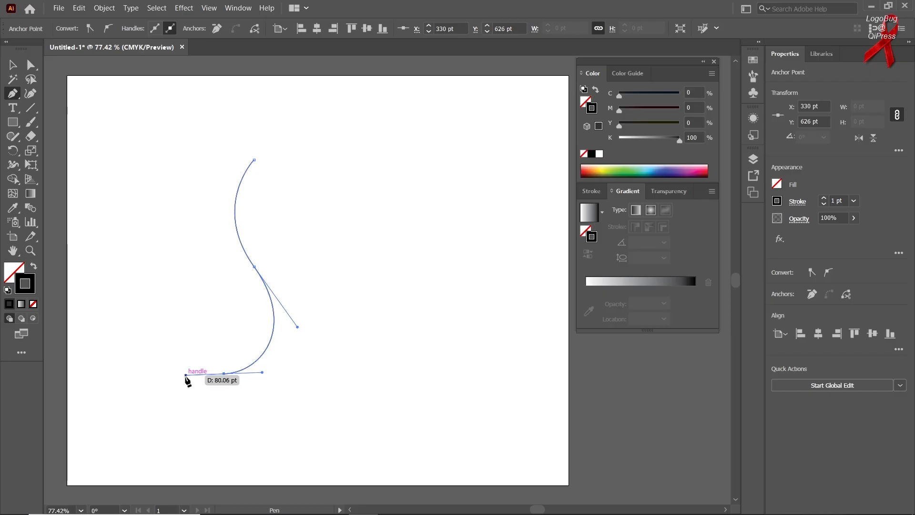
Adjust the direction handles of the S-curve's lower and middle anchors to widen its bends, and deselect the path.
{"action": "key", "text": "Num_Lock"}
{"action": "key", "text": "ctrl"}
{"action": "left_click_drag", "start_coordinate": [186, 375], "coordinate": [167, 386]}
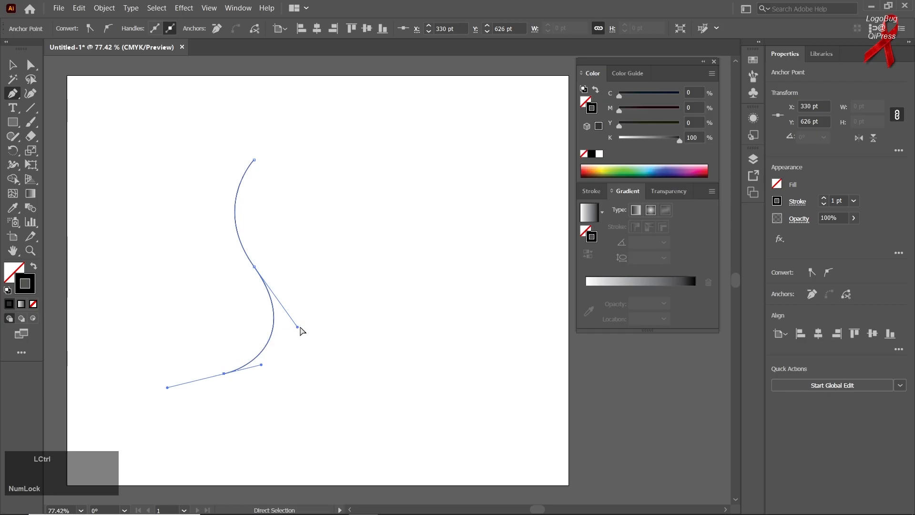
{"action": "left_click_drag", "start_coordinate": [297, 326], "coordinate": [300, 325]}
{"action": "left_click_drag", "start_coordinate": [208, 207], "coordinate": [171, 223]}
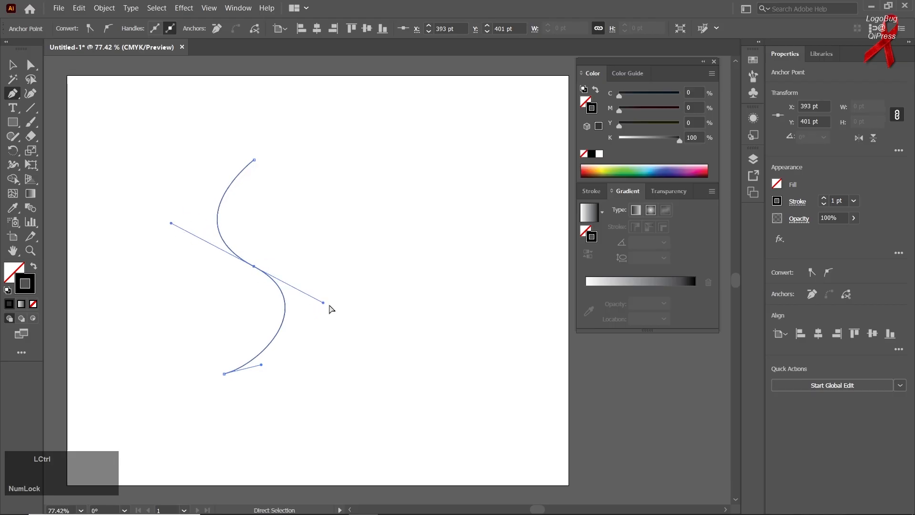
{"action": "mouse_move", "coordinate": [324, 303]}
{"action": "left_mouse_down"}
{"action": "mouse_move", "coordinate": [349, 313]}
{"action": "mouse_move", "coordinate": [324, 310]}
{"action": "left_mouse_up"}
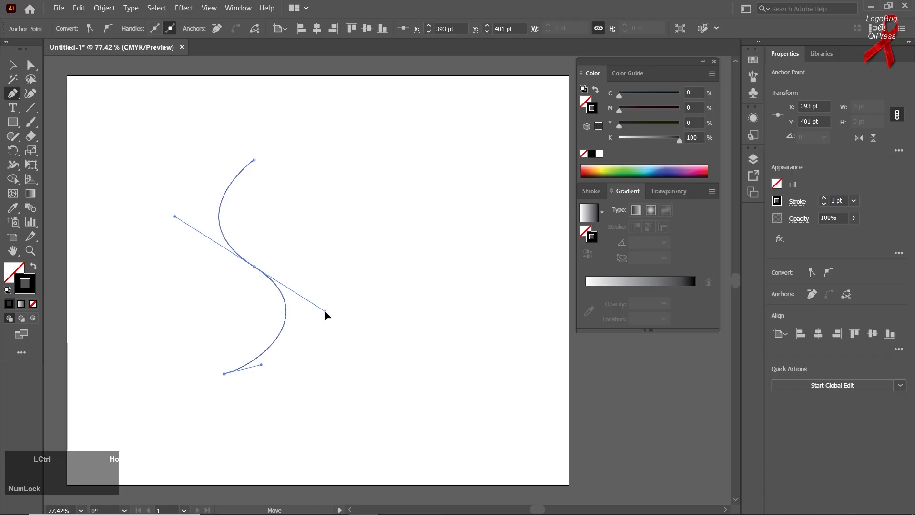
{"action": "left_click", "coordinate": [13, 64]}
{"action": "left_click", "coordinate": [139, 169]}
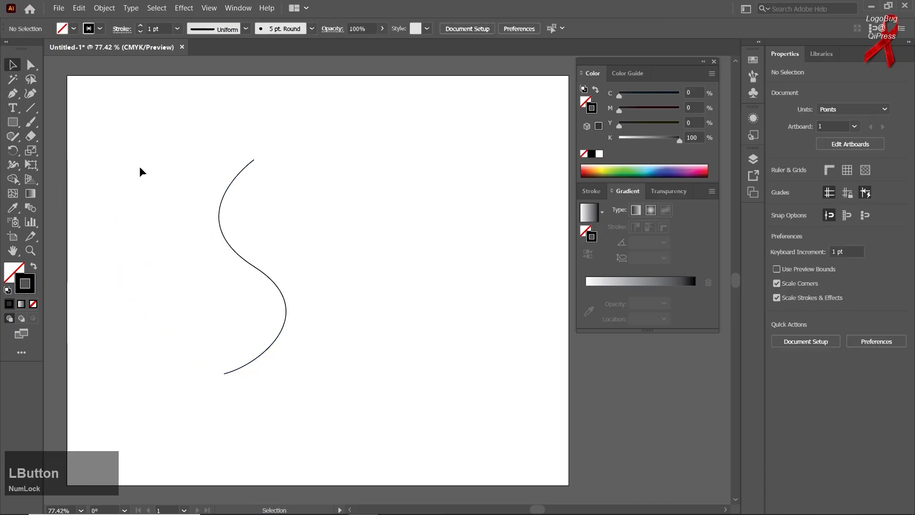
Undo the S-curve's handle adjustments and its lower curved segment.
{"action": "key", "text": "ctrl+z"}
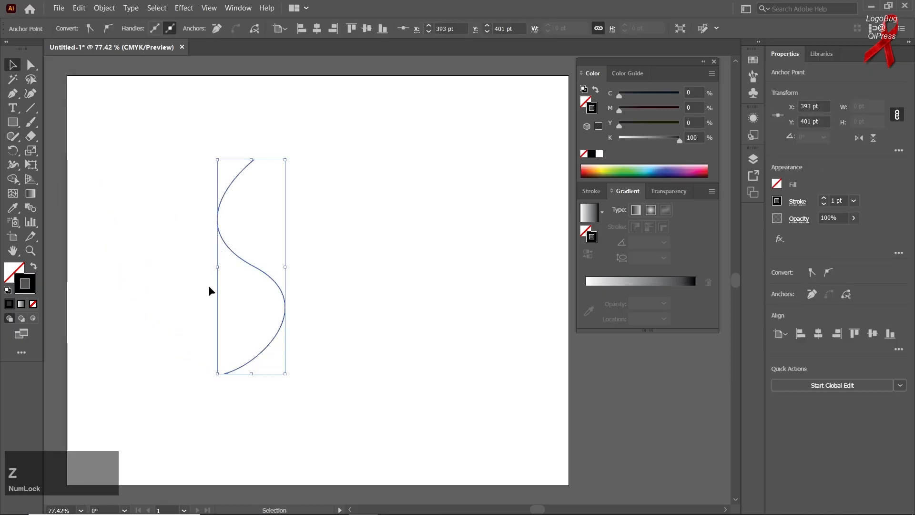
{"action": "key", "text": "ctrl+z"}
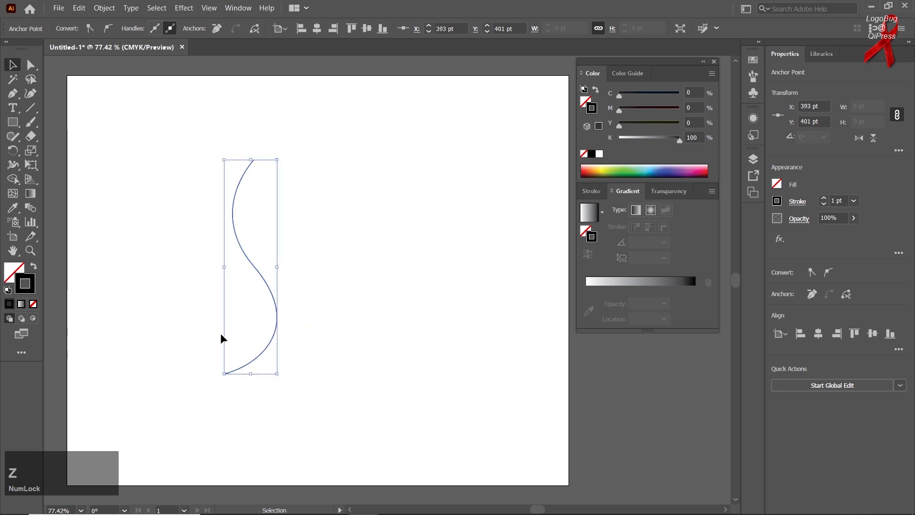
{"action": "key", "text": "ctrl+z"}
{"action": "key", "text": "ctrl+shift+z"}
{"action": "key", "text": "ctrl+z"}
{"action": "key", "text": "ctrl+z"}
{"action": "key", "text": "ctrl+z"}
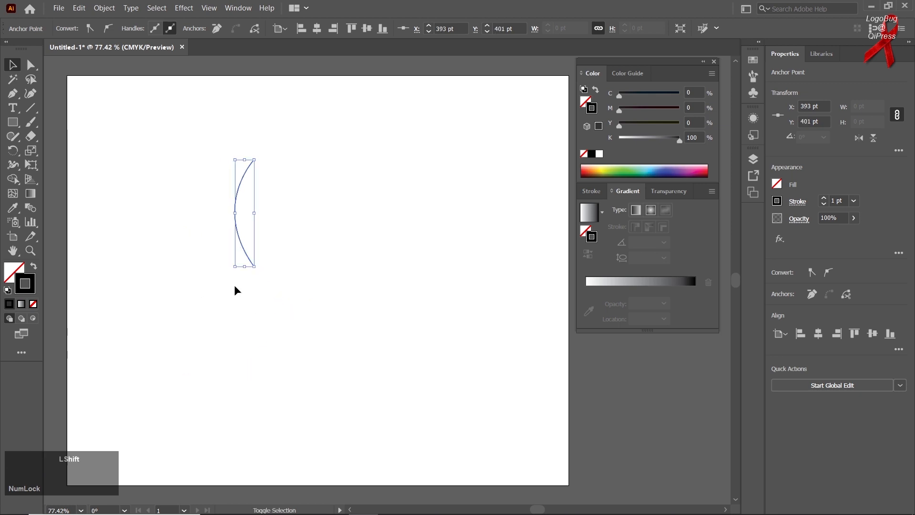
Delete the remaining upper arc so the artboard is empty.
{"action": "left_click", "coordinate": [13, 94]}
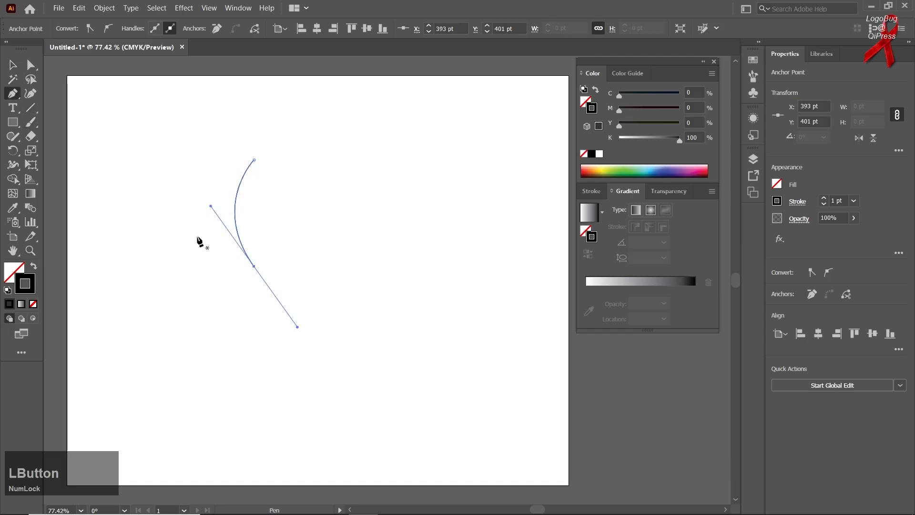
{"action": "key", "text": "ctrl+a"}
{"action": "key", "text": "Delete"}
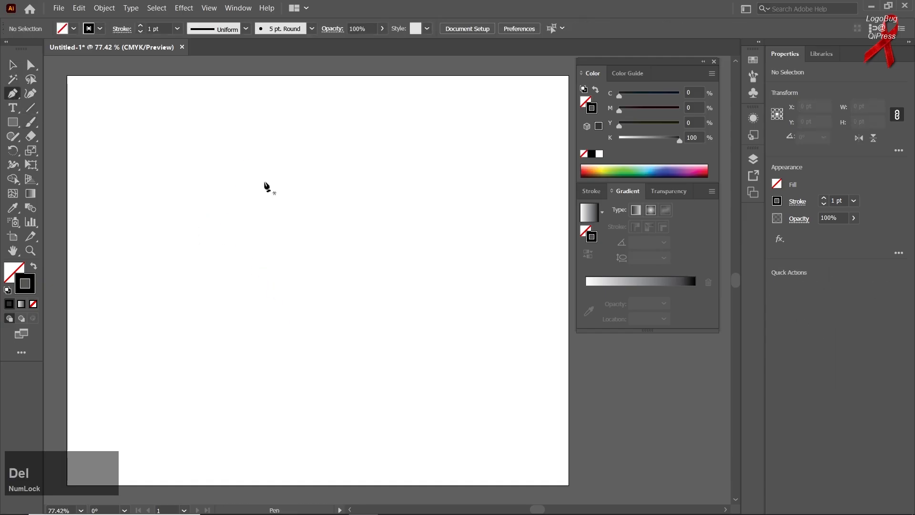
Draw an open S-curve about 118 by 394 pt with the Pen tool, starting at about X 433, Y 171 pt, and end the path.
{"action": "left_click_drag", "start_coordinate": [273, 156], "coordinate": [321, 307]}
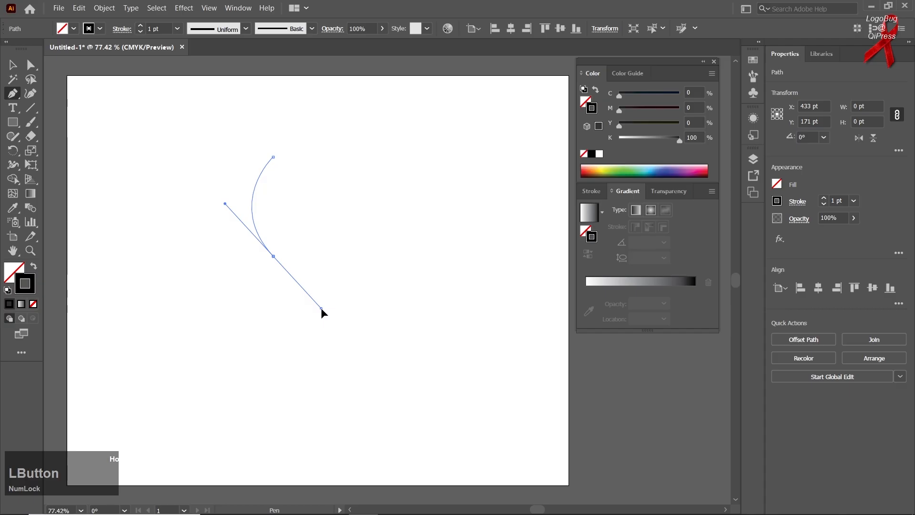
{"action": "left_click_drag", "start_coordinate": [236, 344], "coordinate": [202, 349]}
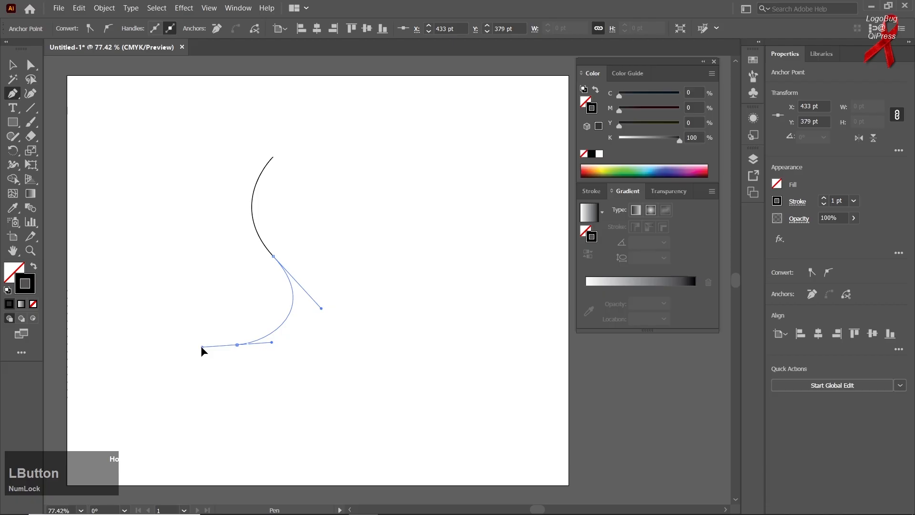
{"action": "left_click_drag", "start_coordinate": [201, 347], "coordinate": [201, 347]}
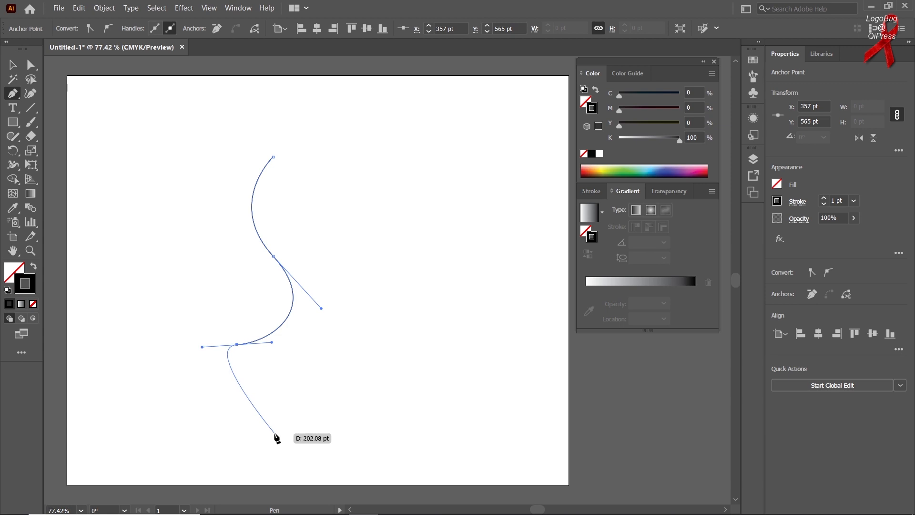
{"action": "key", "text": "Escape"}
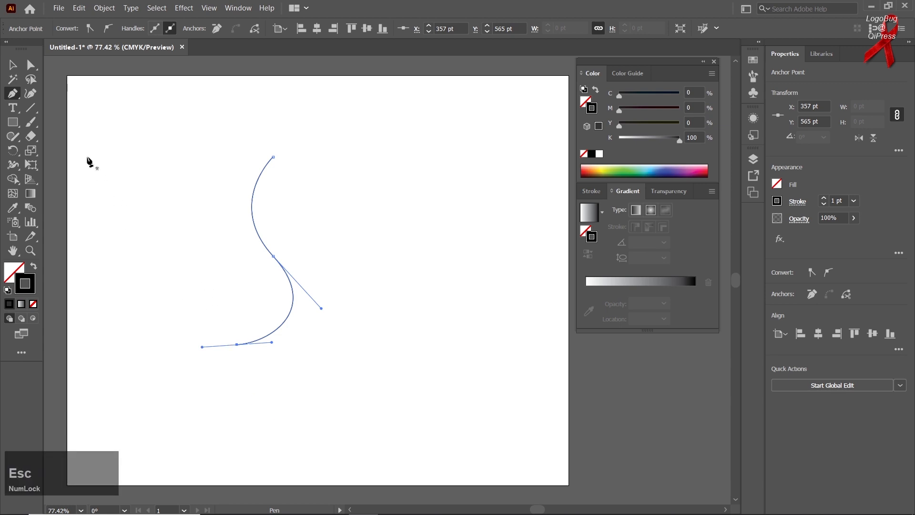
Delete the finished S-curve.
{"action": "left_click", "coordinate": [12, 64]}
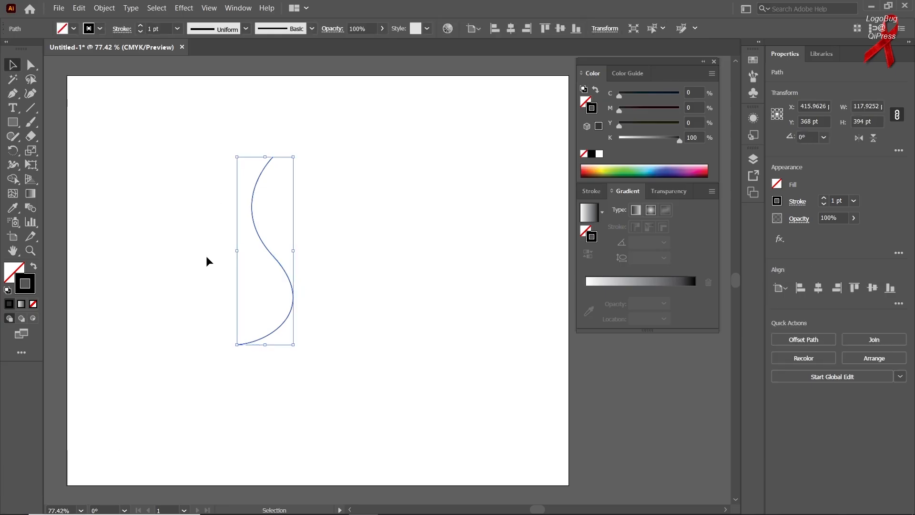
{"action": "key", "text": "Delete"}
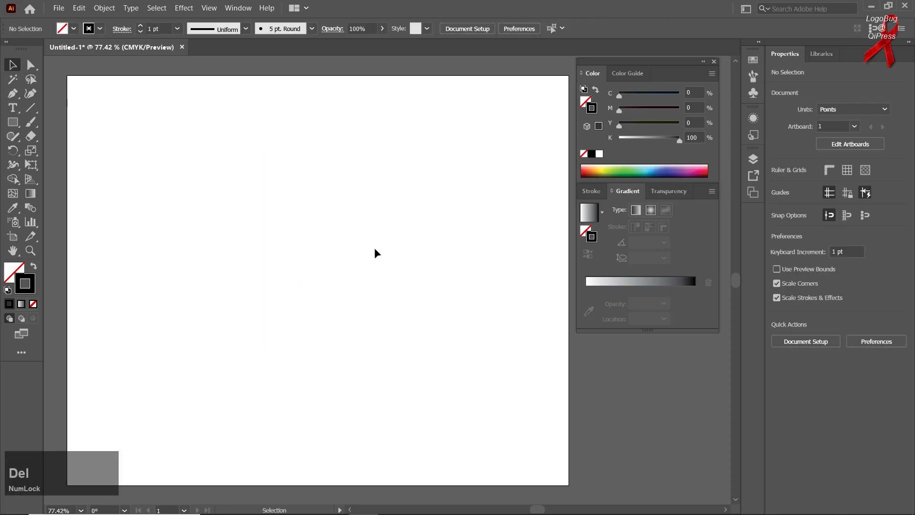
Draw a circle about 474 pt in diameter with the Ellipse tool, centred at about X 427, Y 363 pt.
{"action": "right_click", "coordinate": [15, 93]}
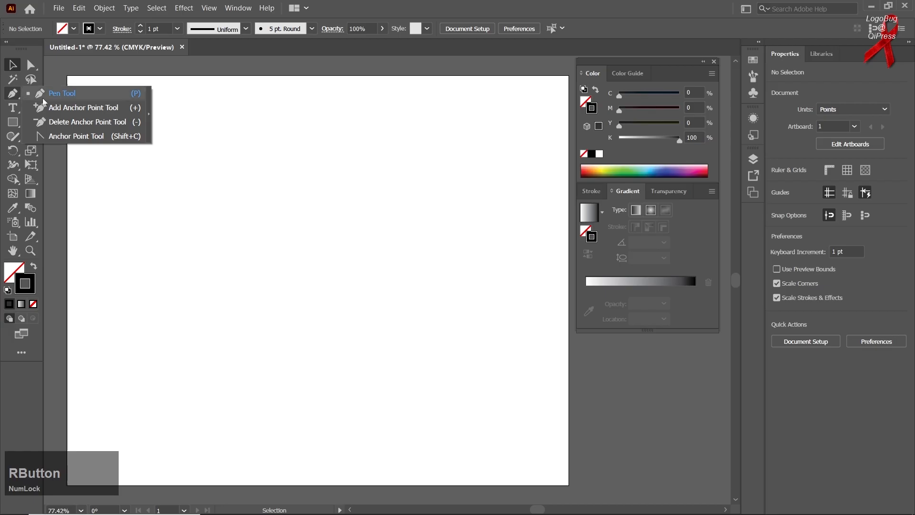
{"action": "right_click", "coordinate": [12, 122]}
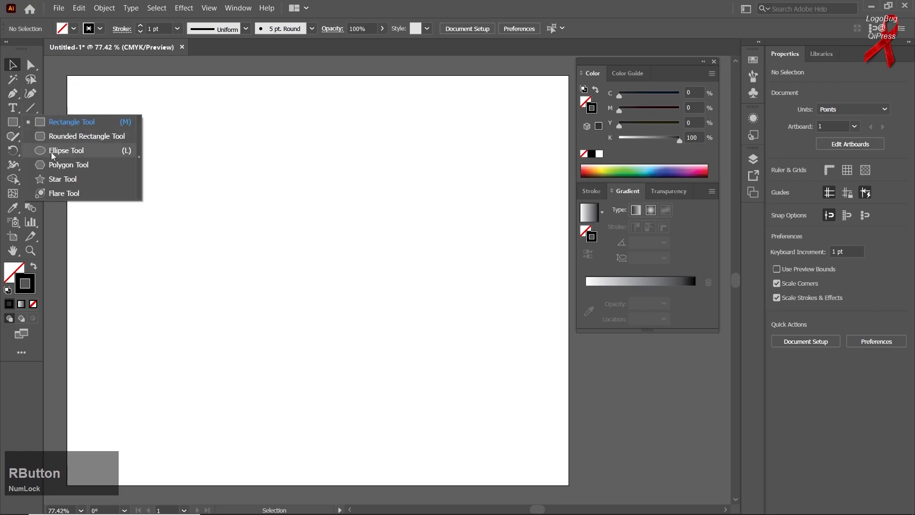
{"action": "left_click", "coordinate": [50, 152]}
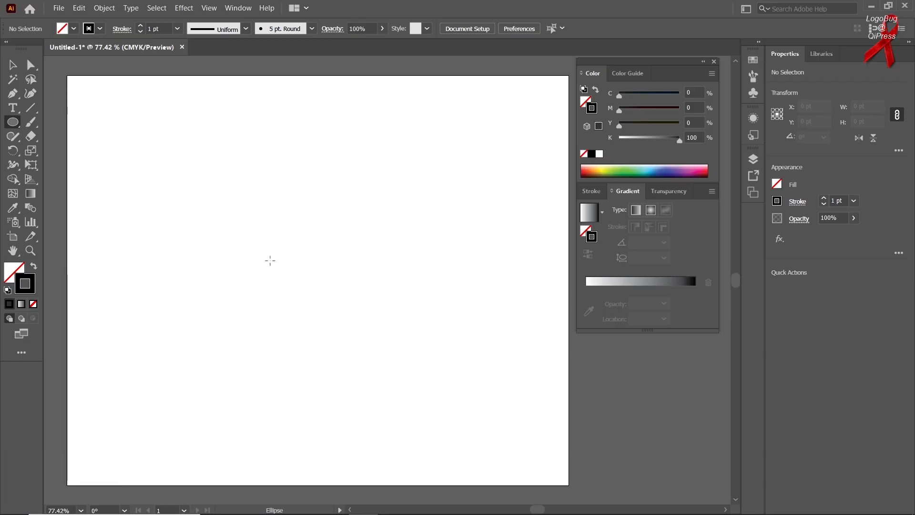
{"action": "left_click_drag", "start_coordinate": [270, 248], "coordinate": [327, 360]}
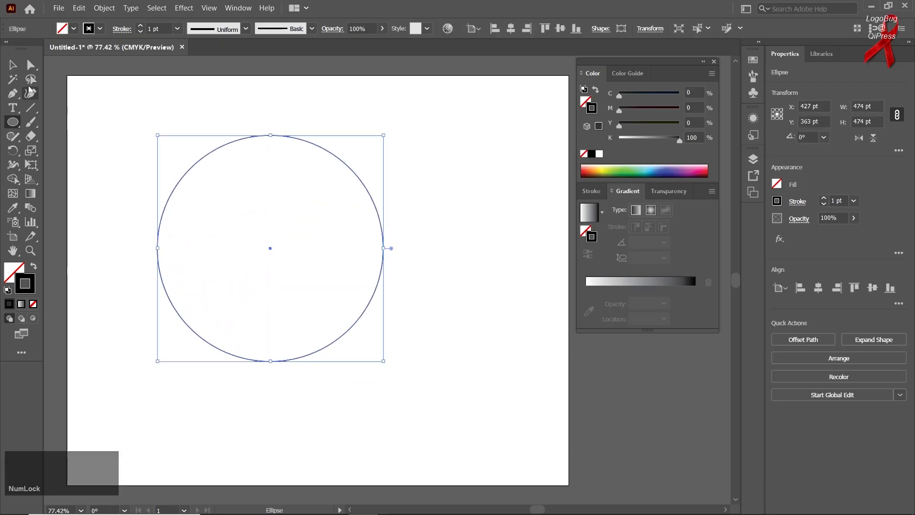
Select the circle and move it so its centre lies at about X 470, Y 394 pt.
{"action": "left_click", "coordinate": [12, 67]}
{"action": "left_click_drag", "start_coordinate": [165, 105], "coordinate": [376, 396]}
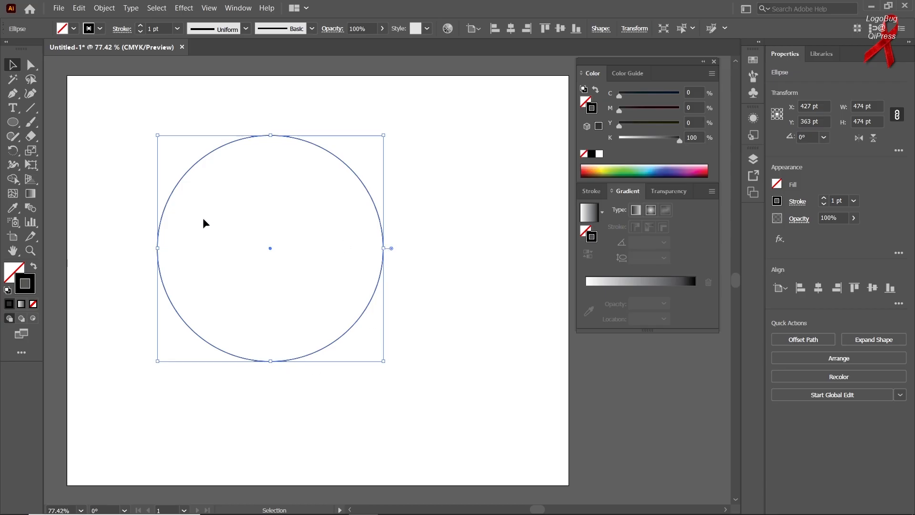
{"action": "left_click_drag", "start_coordinate": [190, 166], "coordinate": [210, 180]}
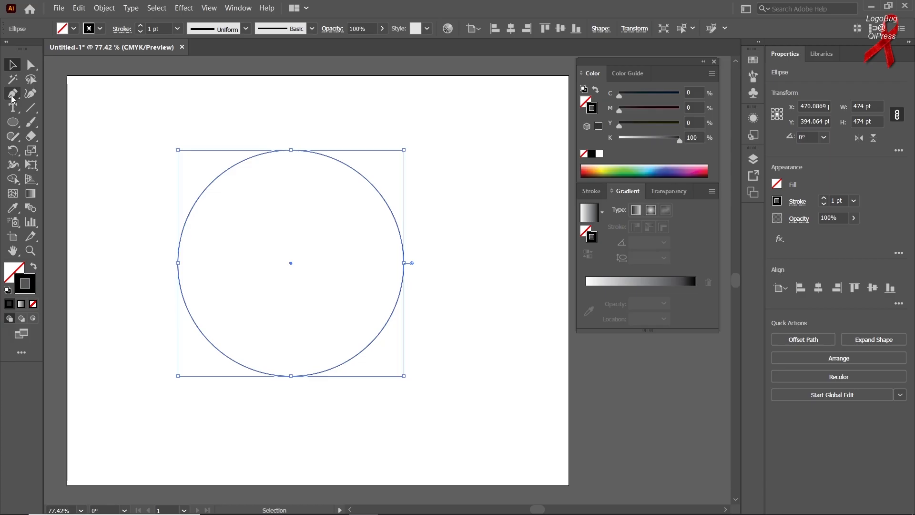
Trace the circle's upper-left quarter with the Pen tool from about X 470, Y 144 pt to X 217, Y 394 pt, and remove the outgoing handle.
{"action": "right_click", "coordinate": [12, 99]}
{"action": "left_click", "coordinate": [12, 97]}
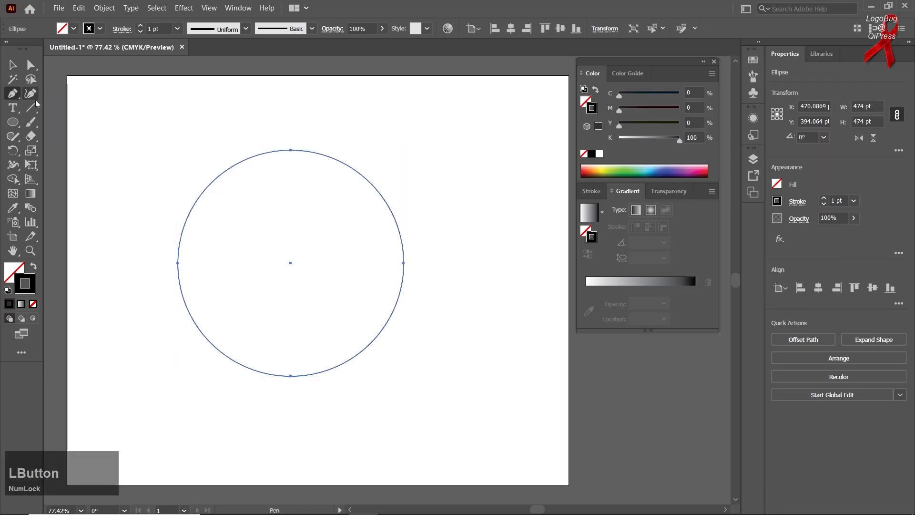
{"action": "left_click", "coordinate": [290, 144]}
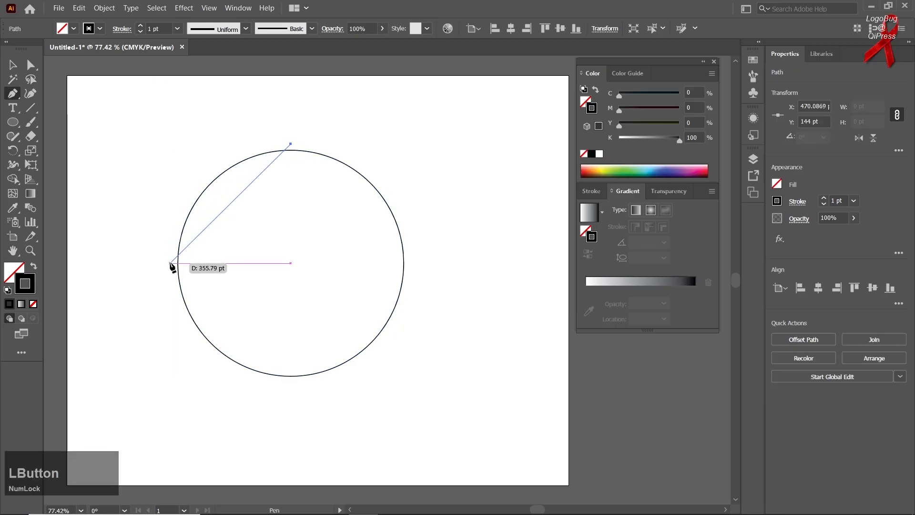
{"action": "left_click_drag", "start_coordinate": [170, 263], "coordinate": [162, 384]}
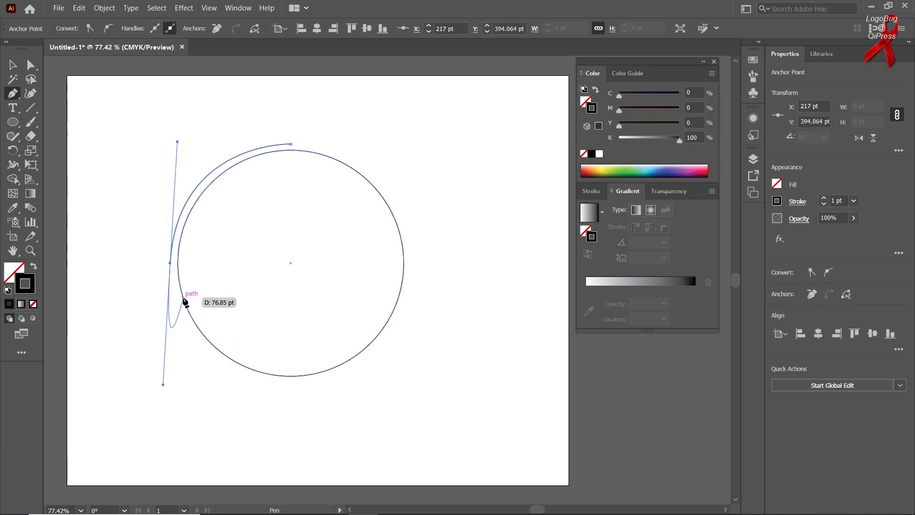
{"action": "left_click", "coordinate": [170, 263], "text": "alt"}
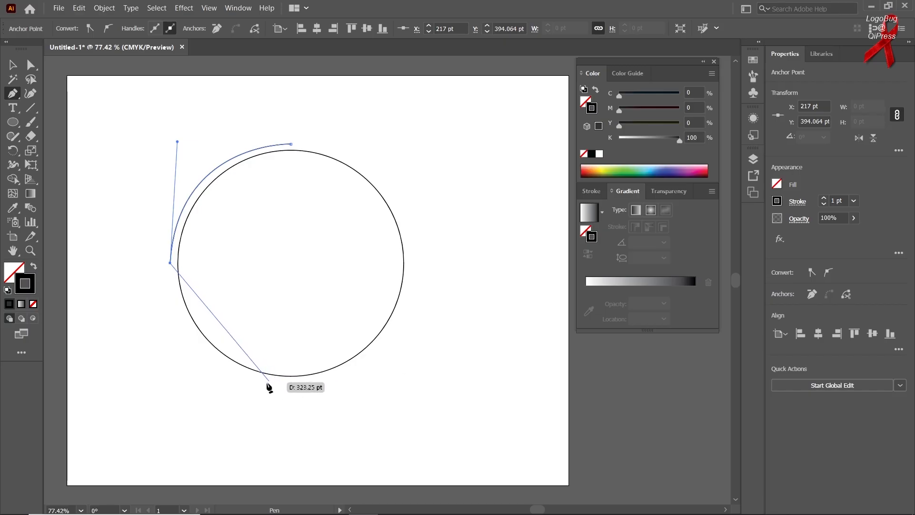
Delete the traced quarter arc beside the circle.
{"action": "left_click", "coordinate": [13, 64]}
{"action": "left_click", "coordinate": [72, 84]}
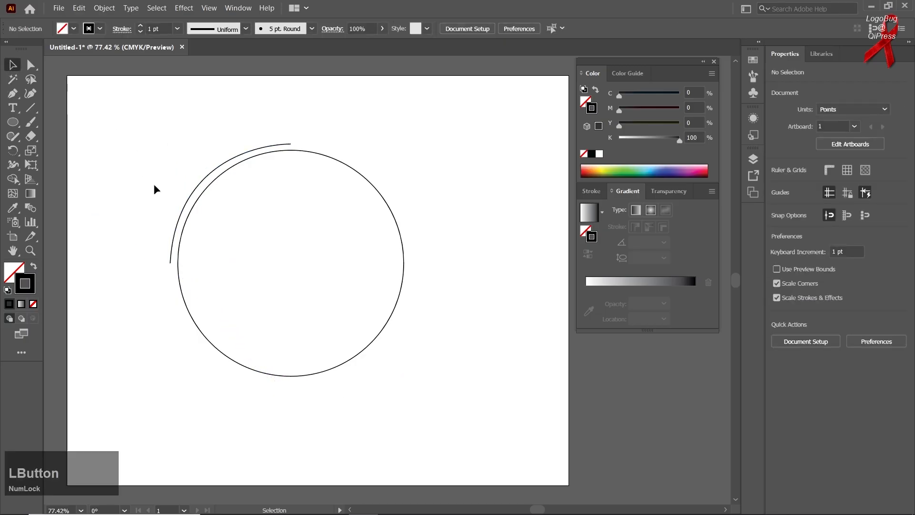
{"action": "left_click_drag", "start_coordinate": [192, 190], "coordinate": [123, 173]}
{"action": "key", "text": "Delete"}
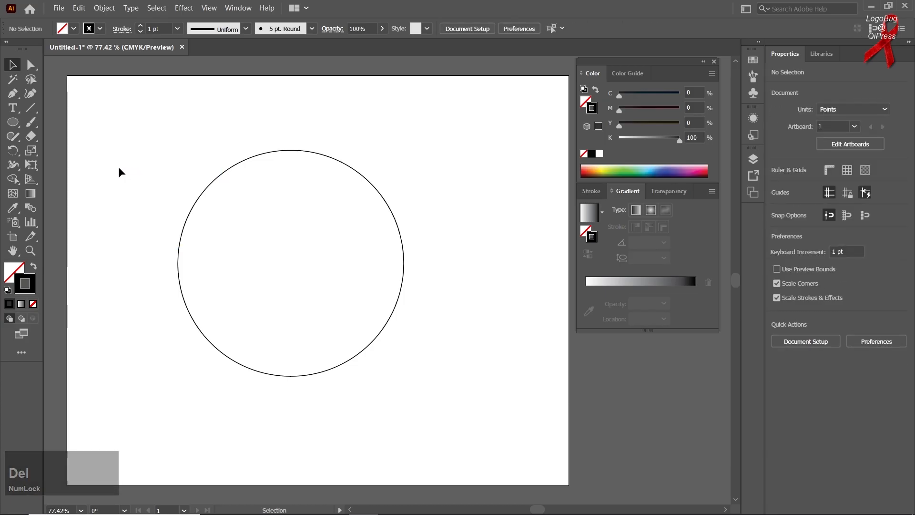
Draw a vertical line about 652 pt long and a horizontal line about 699 pt long across the circle with the Line Segment tool.
{"action": "left_click", "coordinate": [30, 110]}
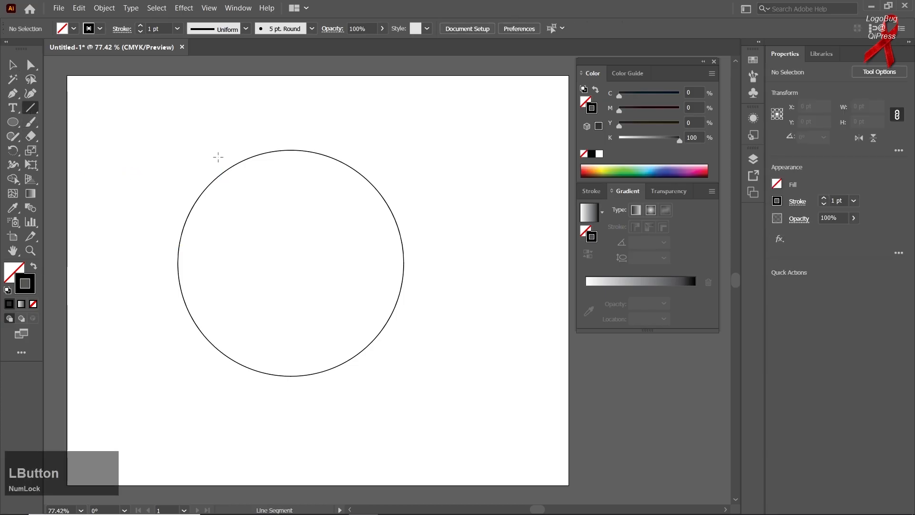
{"action": "left_click_drag", "start_coordinate": [291, 107], "coordinate": [286, 433]}
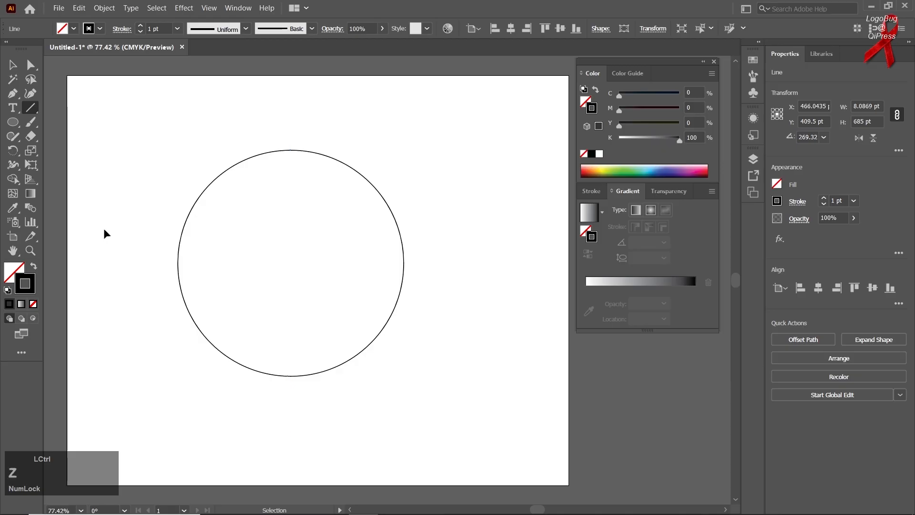
{"action": "key", "text": "ctrl+z"}
{"action": "left_click_drag", "start_coordinate": [290, 104], "coordinate": [284, 415]}
{"action": "left_click_drag", "start_coordinate": [106, 248], "coordinate": [441, 248]}
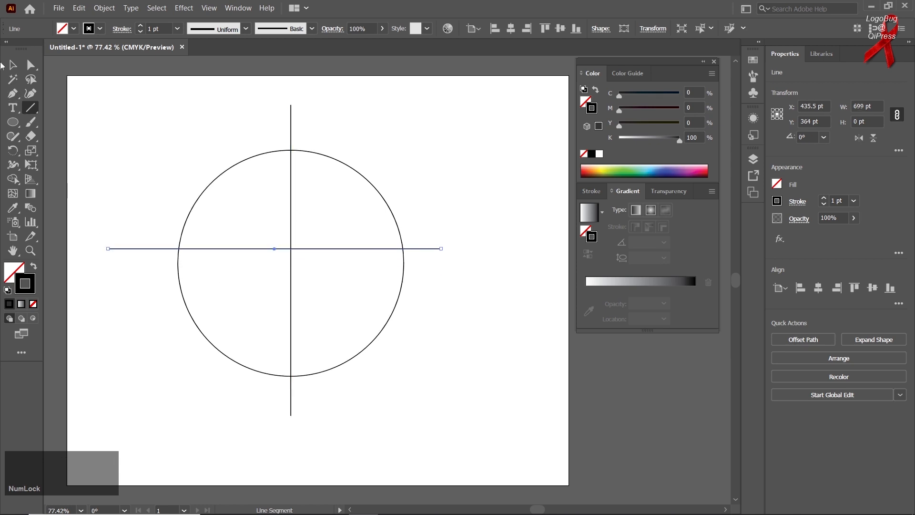
Select the circle and both lines and align them on their horizontal and vertical centres.
{"action": "left_click", "coordinate": [13, 64]}
{"action": "left_click_drag", "start_coordinate": [138, 127], "coordinate": [434, 416]}
{"action": "left_click", "coordinate": [510, 28]}
{"action": "left_click", "coordinate": [559, 28]}
{"action": "left_click", "coordinate": [466, 215]}
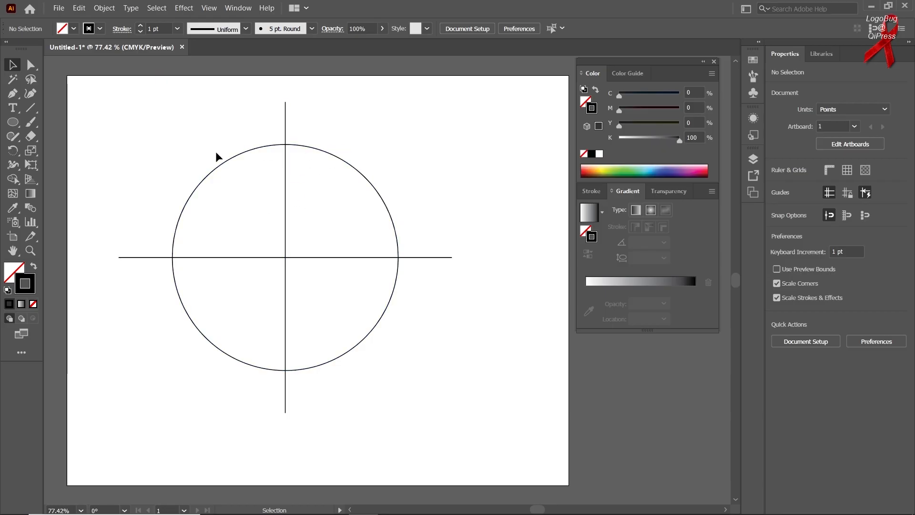
Select the circle together with the vertical and horizontal centre lines and lock the selection.
{"action": "right_click", "coordinate": [12, 94]}
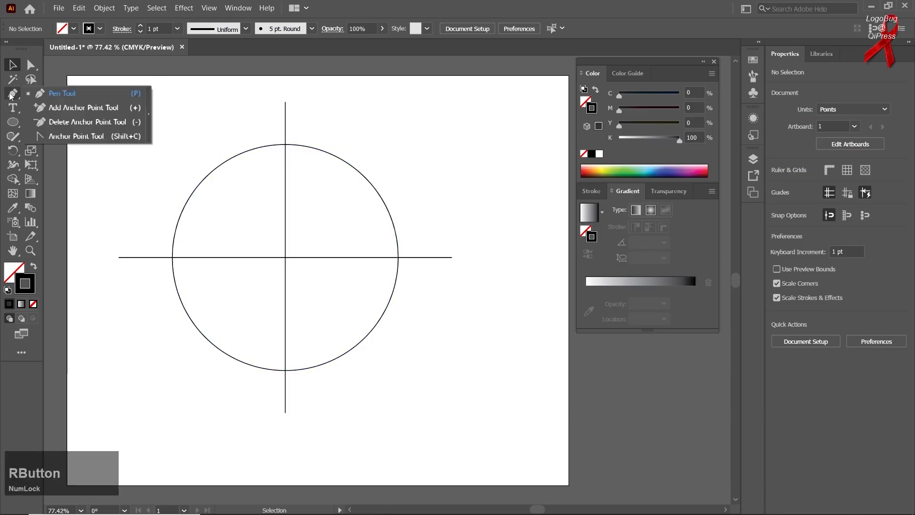
{"action": "left_click", "coordinate": [42, 94]}
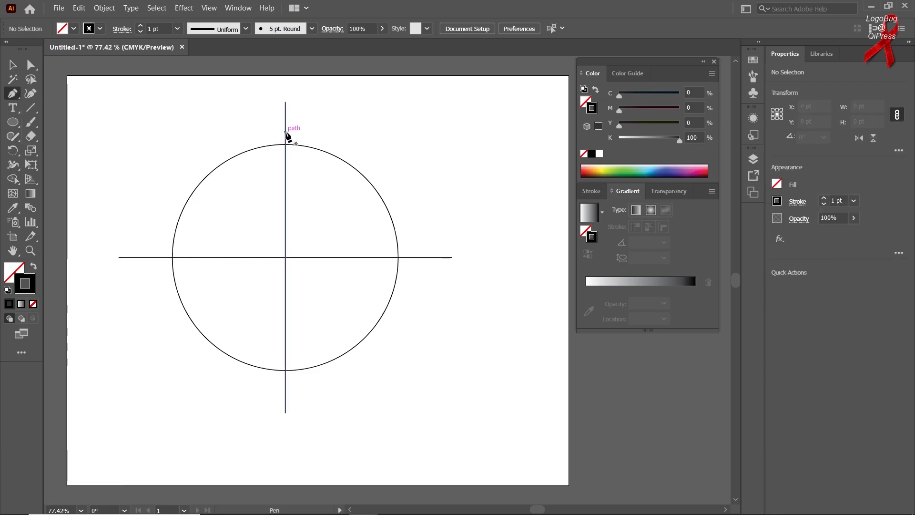
{"action": "left_click", "coordinate": [13, 64]}
{"action": "left_click_drag", "start_coordinate": [192, 107], "coordinate": [341, 143]}
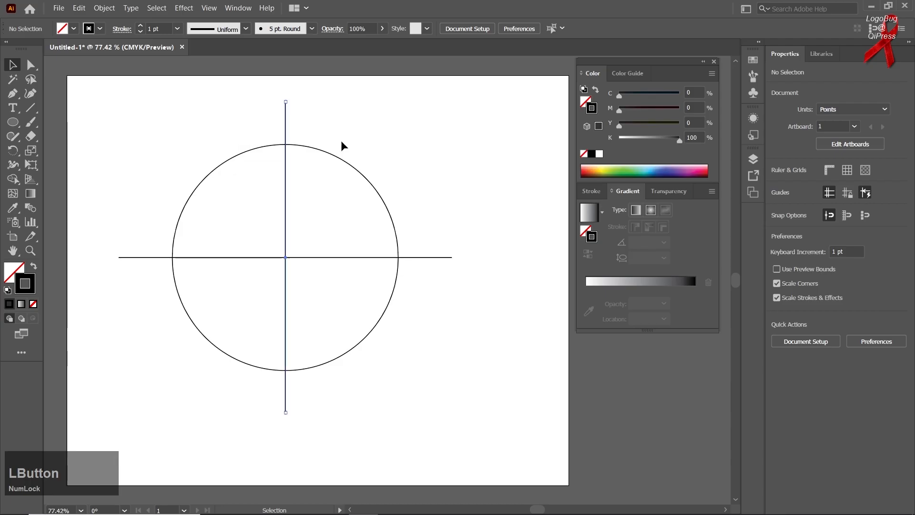
{"action": "left_click_drag", "start_coordinate": [400, 187], "coordinate": [443, 301]}
{"action": "left_click_drag", "start_coordinate": [435, 203], "coordinate": [447, 306]}
{"action": "left_click_drag", "start_coordinate": [443, 117], "coordinate": [185, 409]}
{"action": "left_click", "coordinate": [105, 8]}
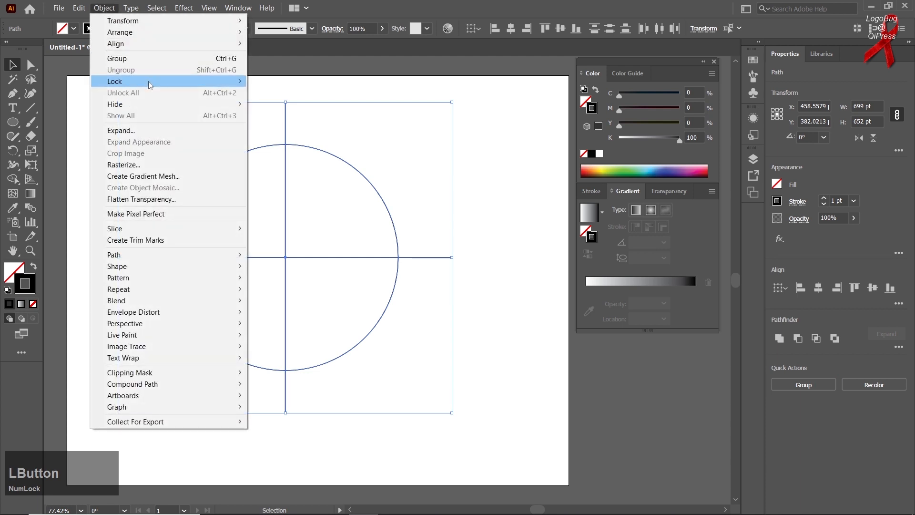
{"action": "mouse_move", "coordinate": [150, 81]}
{"action": "left_click", "coordinate": [260, 81]}
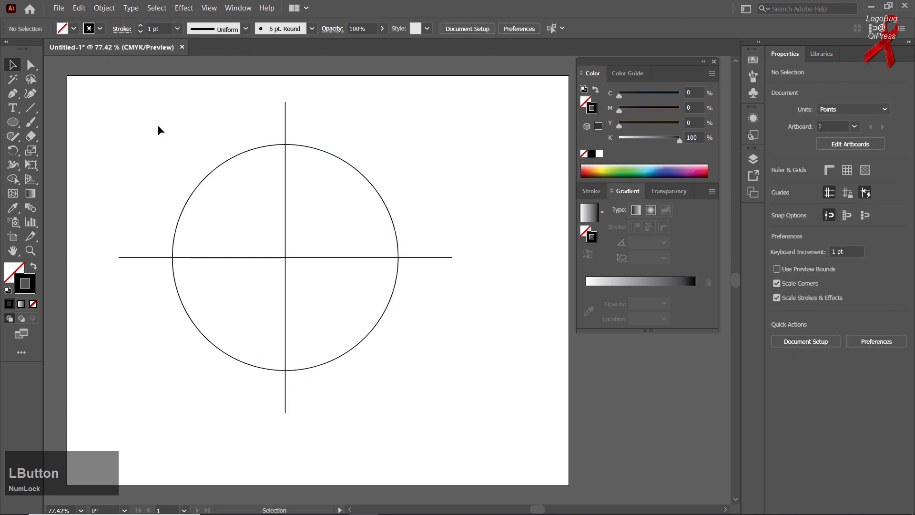
Check the lock by trying to select the circle and its centre lines.
{"action": "left_click_drag", "start_coordinate": [218, 181], "coordinate": [417, 358]}
{"action": "left_click_drag", "start_coordinate": [169, 151], "coordinate": [482, 418]}
{"action": "left_click_drag", "start_coordinate": [174, 123], "coordinate": [351, 365]}
Trace the circle's upper-left quarter with the Pen tool from about X 459, Y 145 pt to X 222, Y 382 pt, shaping it along the outline.
{"action": "right_click", "coordinate": [13, 94]}
{"action": "left_click", "coordinate": [46, 94]}
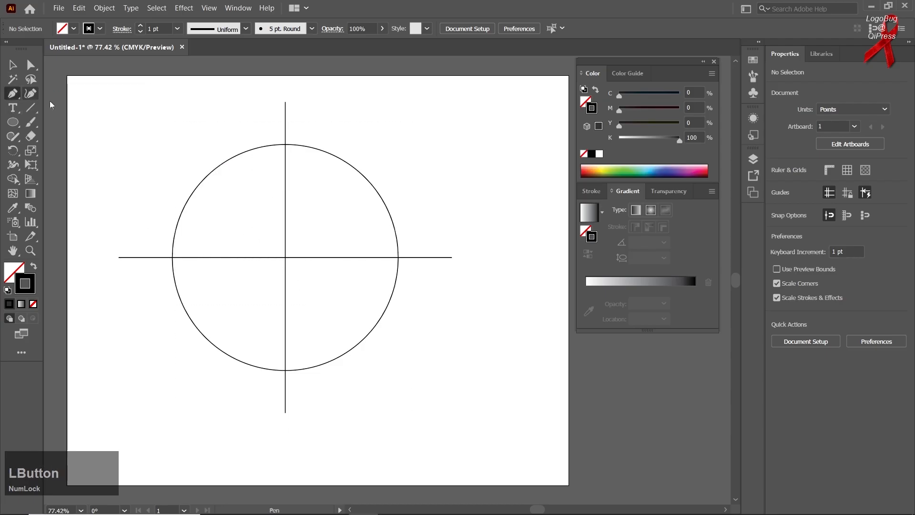
{"action": "scroll", "coordinate": [281, 153], "scroll_direction": "up", "scroll_amount": 1}
{"action": "left_click", "coordinate": [287, 143]}
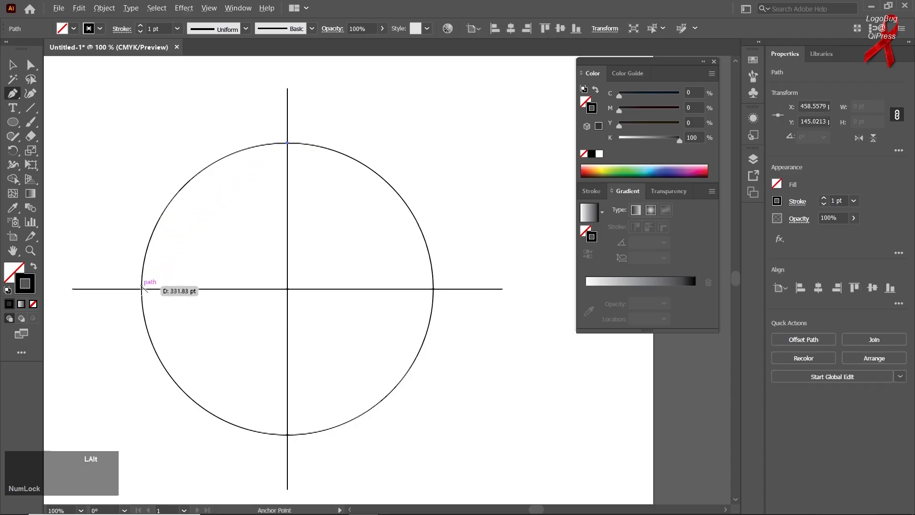
{"action": "scroll", "coordinate": [143, 289], "scroll_direction": "down", "scroll_amount": 1}
{"action": "left_click_drag", "start_coordinate": [142, 289], "coordinate": [133, 385]}
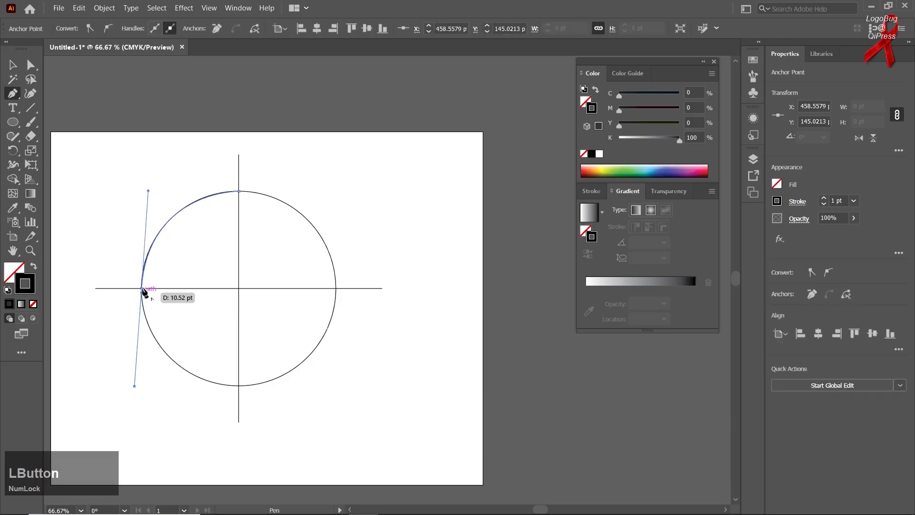
{"action": "left_click", "coordinate": [239, 386]}
{"action": "mouse_move", "coordinate": [257, 393]}
{"action": "left_mouse_down"}
{"action": "mouse_move", "coordinate": [271, 400]}
{"action": "mouse_move", "coordinate": [277, 388]}
{"action": "mouse_move", "coordinate": [276, 375]}
{"action": "mouse_move", "coordinate": [260, 381]}
{"action": "left_mouse_up"}
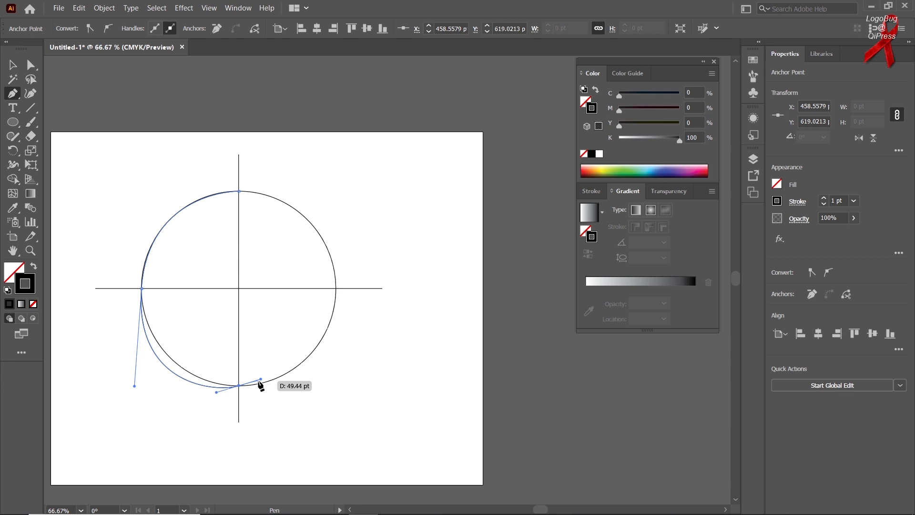
{"action": "key", "text": "ctrl"}
{"action": "key", "text": "ctrl+z"}
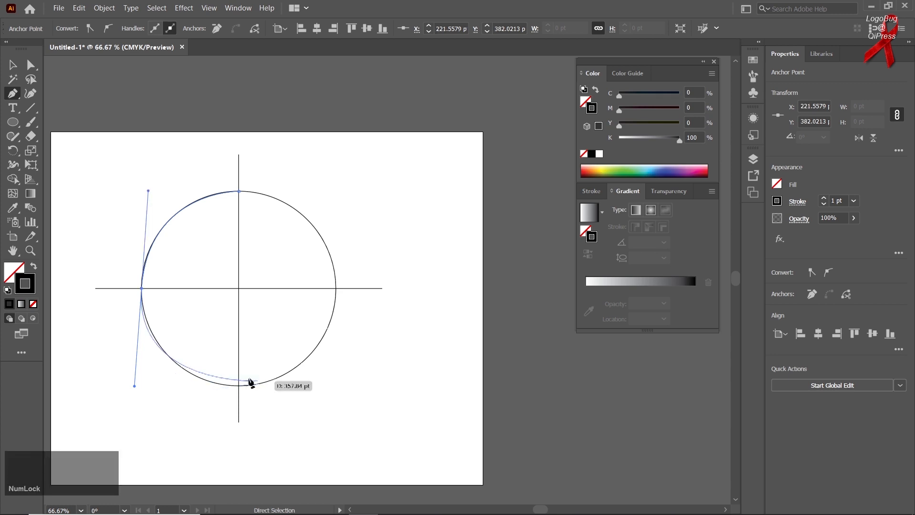
Remove the outgoing handle, trace the lower-left quarter to about X 459, Y 619 pt, and remove the new anchor's outgoing handle.
{"action": "left_click", "coordinate": [143, 292]}
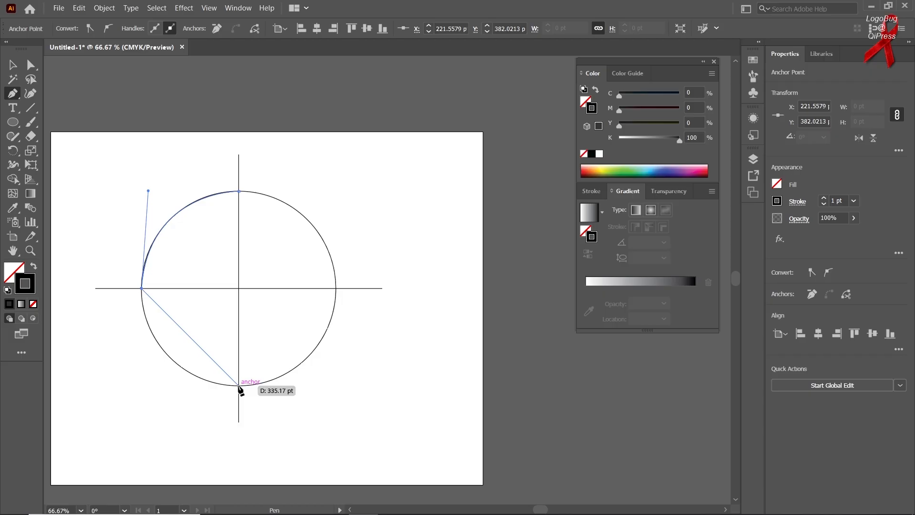
{"action": "left_click_drag", "start_coordinate": [239, 385], "coordinate": [334, 389]}
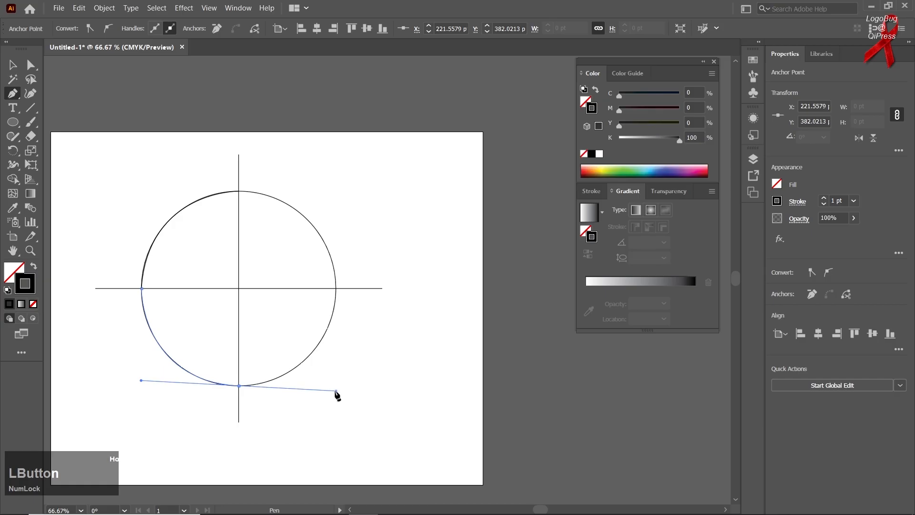
{"action": "left_click", "coordinate": [239, 385]}
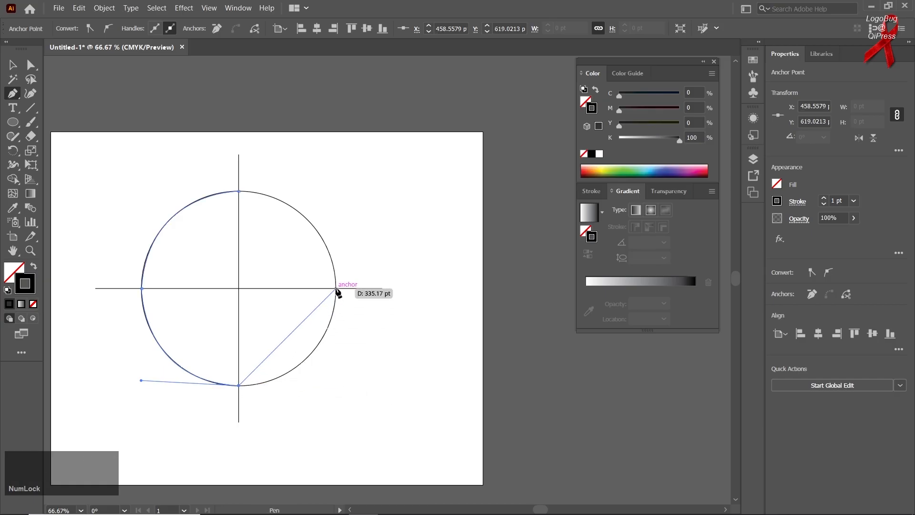
Trace the lower-right quarter to about X 696, Y 382 pt, remove its outgoing handle, and close the path along the upper-right quarter.
{"action": "left_click_drag", "start_coordinate": [336, 289], "coordinate": [345, 188]}
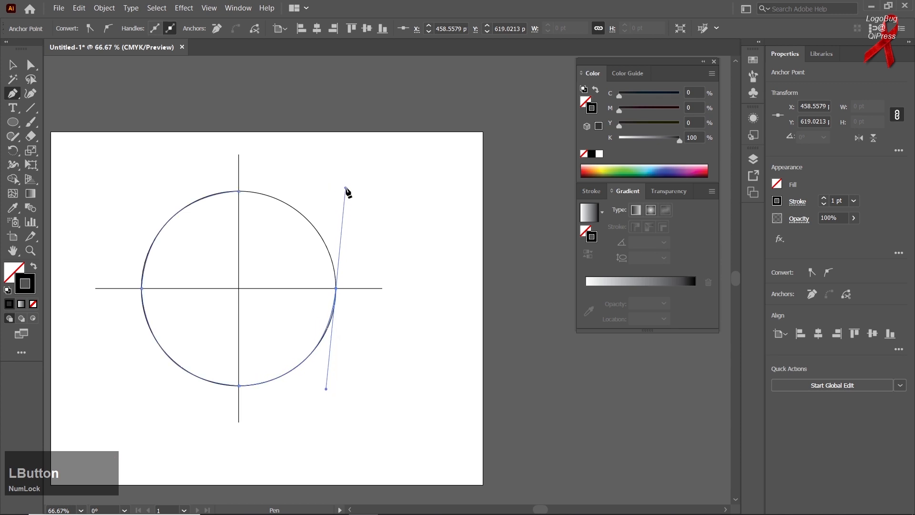
{"action": "key", "text": "ctrl+z"}
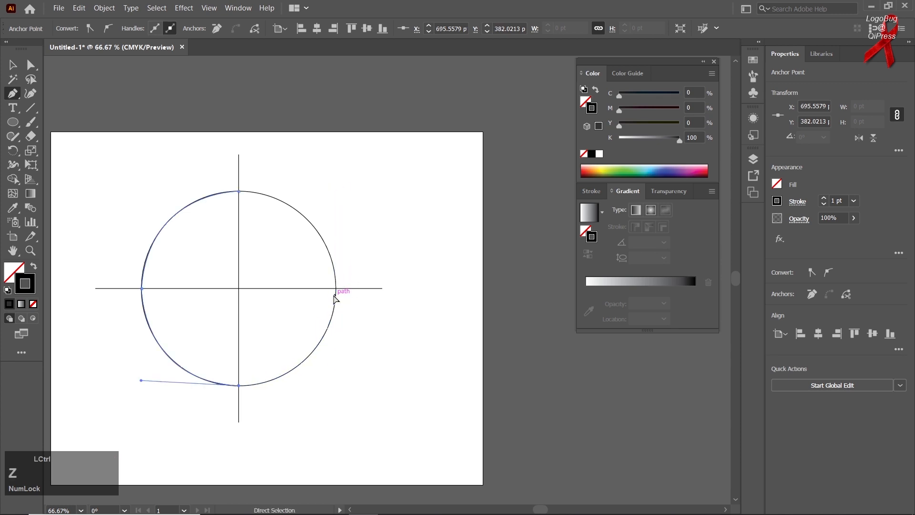
{"action": "left_click_drag", "start_coordinate": [336, 289], "coordinate": [343, 187]}
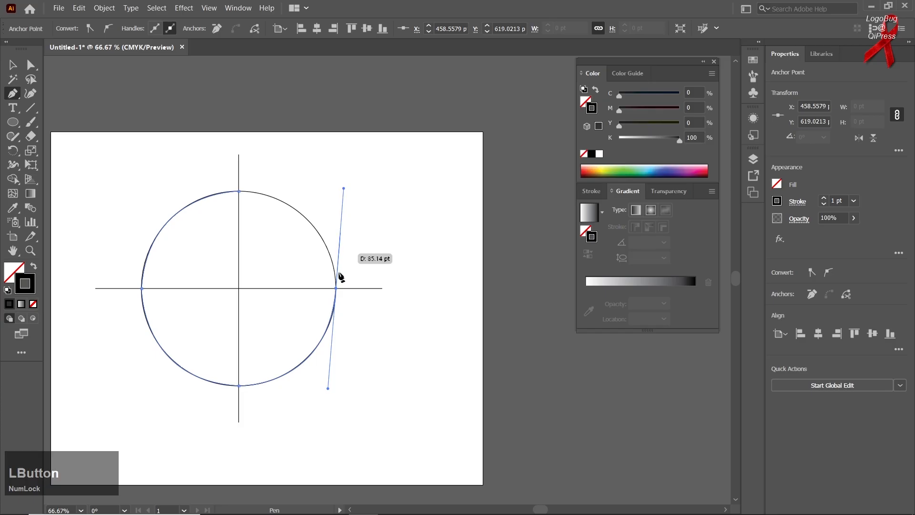
{"action": "left_click", "coordinate": [336, 288], "text": "alt"}
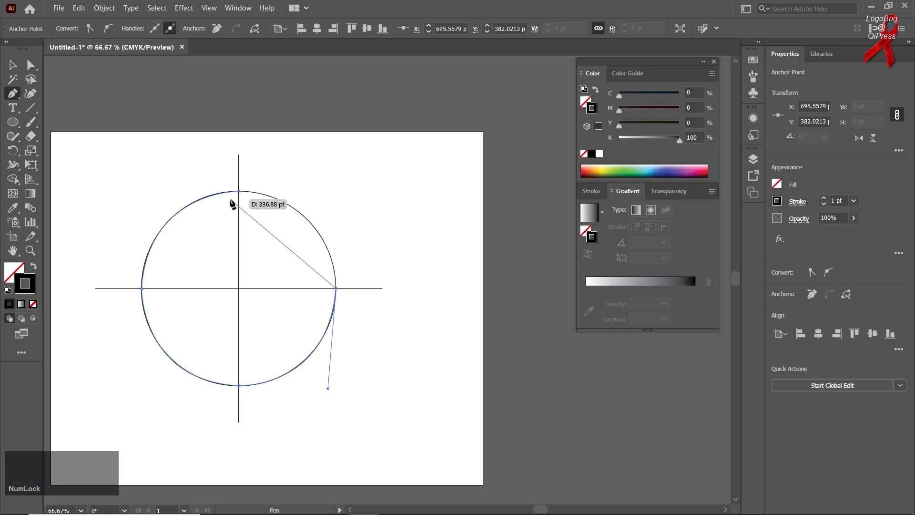
{"action": "left_click_drag", "start_coordinate": [239, 192], "coordinate": [142, 185]}
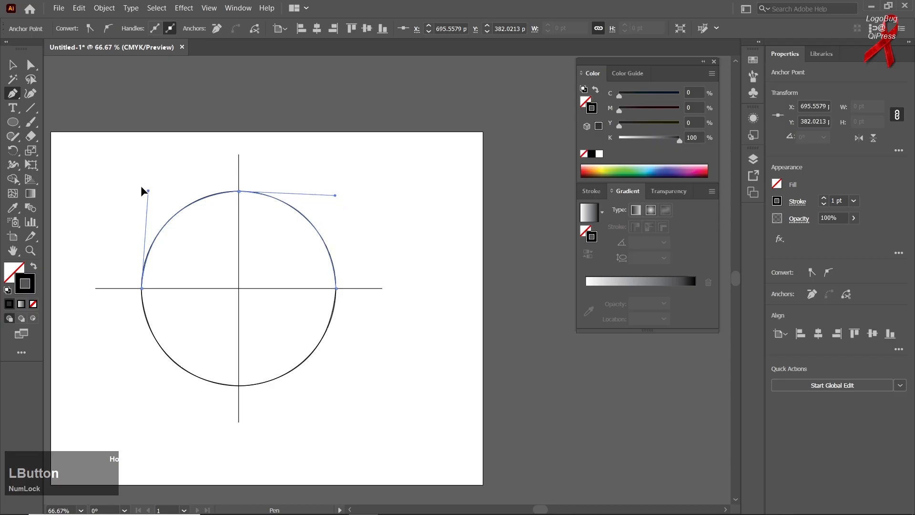
Move the traced path off the locked circle so its centre lies at about X 1065, Y 391 pt, and deselect it.
{"action": "key", "text": "v"}
{"action": "left_click_drag", "start_coordinate": [206, 199], "coordinate": [408, 208]}
{"action": "left_click", "coordinate": [294, 252]}
{"action": "left_click_drag", "start_coordinate": [534, 263], "coordinate": [419, 226]}
{"action": "left_click_drag", "start_coordinate": [419, 226], "coordinate": [464, 225]}
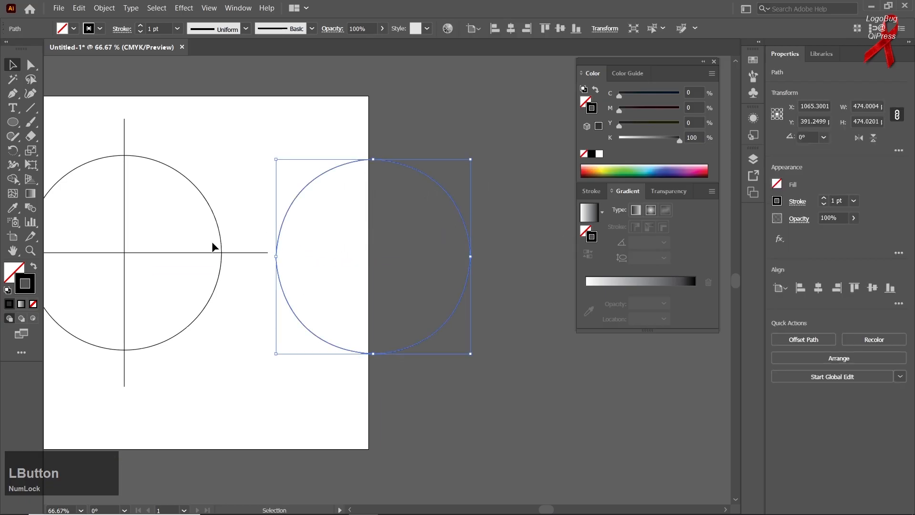
{"action": "left_click", "coordinate": [236, 384]}
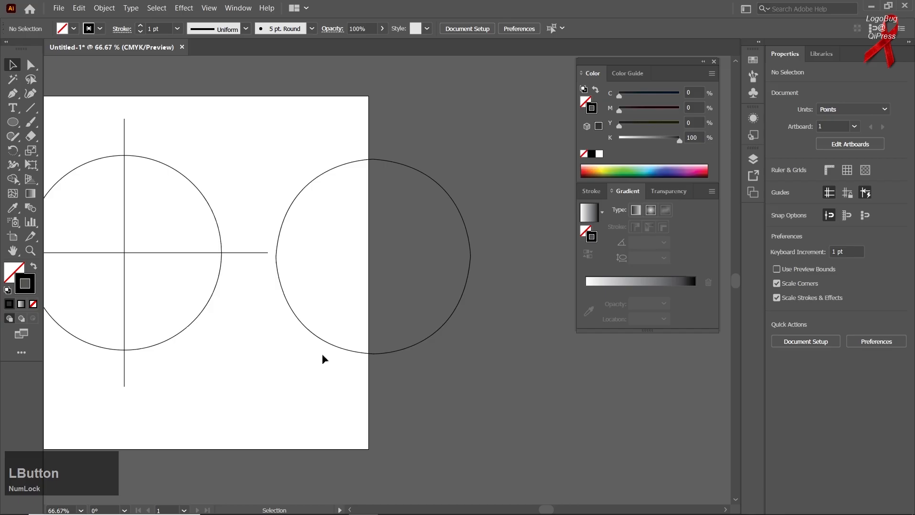
Move the traced path below the locked circle, with its centre at about X 628, Y 869 pt.
{"action": "left_click_drag", "start_coordinate": [338, 349], "coordinate": [250, 451]}
{"action": "left_click_drag", "start_coordinate": [243, 370], "coordinate": [395, 260]}
{"action": "left_click_drag", "start_coordinate": [353, 300], "coordinate": [260, 392]}
{"action": "left_click", "coordinate": [313, 365]}
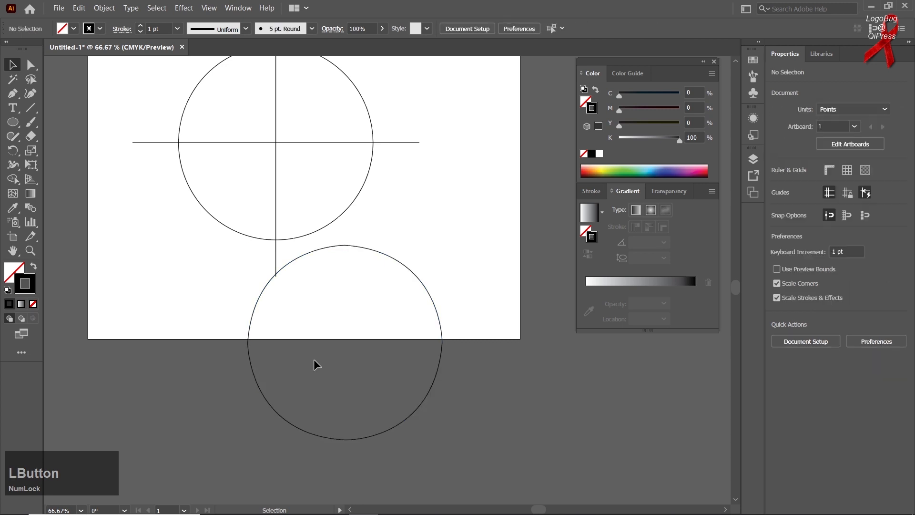
Smooth the outline of the traced circle with the Smooth tool and deselect it.
{"action": "left_click", "coordinate": [247, 338]}
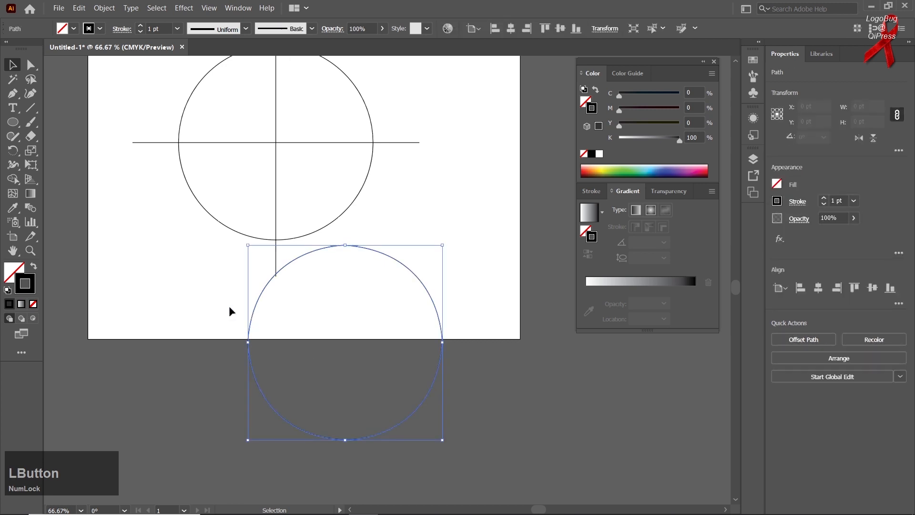
{"action": "right_click", "coordinate": [13, 137]}
{"action": "left_click", "coordinate": [67, 164]}
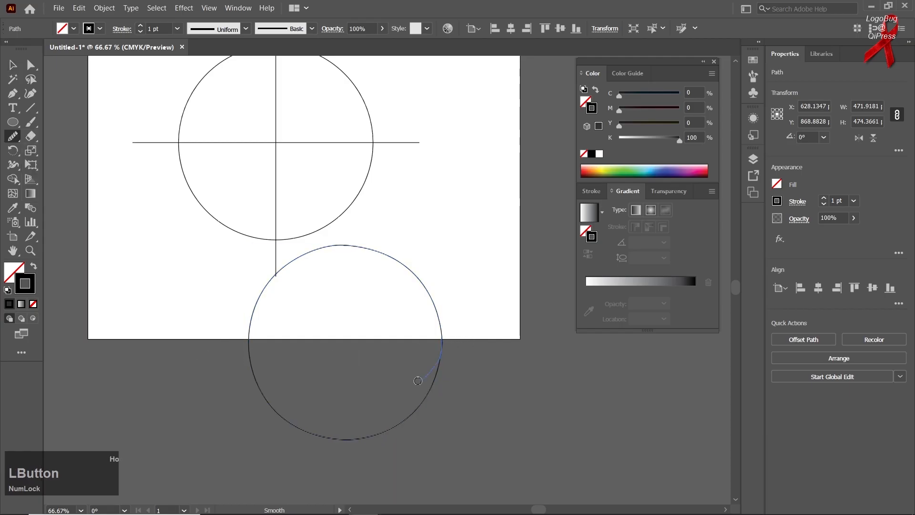
{"action": "key", "text": "v"}
{"action": "left_click", "coordinate": [124, 235]}
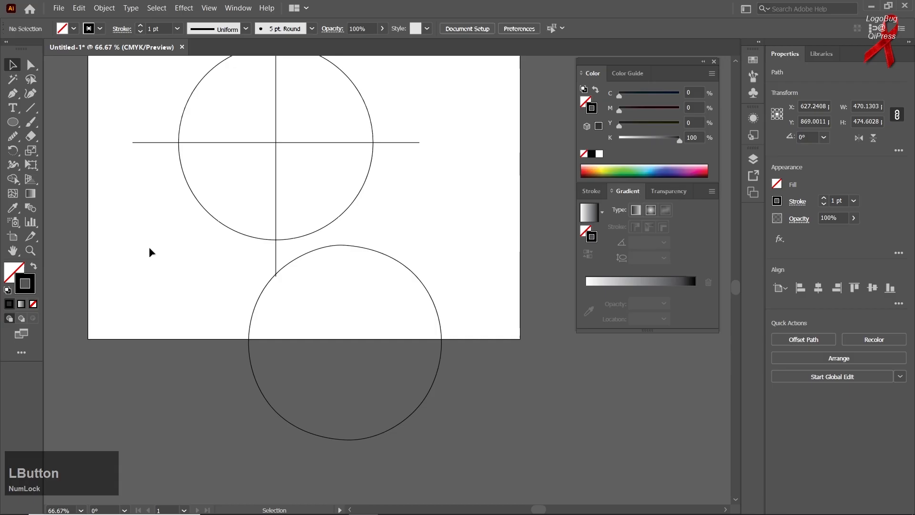
Move the smoothed circle onto the artboard so its centre lies at about X 780, Y 542 pt.
{"action": "left_click_drag", "start_coordinate": [267, 290], "coordinate": [306, 317]}
{"action": "key", "text": "space"}
{"action": "left_click_drag", "start_coordinate": [373, 299], "coordinate": [319, 217]}
Give the traced circle a yellow fill (C 10.59, M 18.82, Y 100, K 0) and no stroke.
{"action": "left_click", "coordinate": [602, 168]}
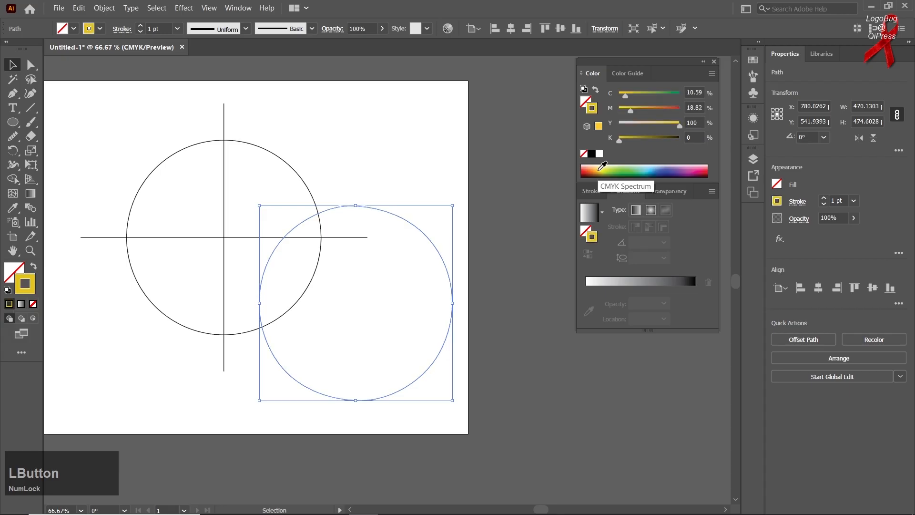
{"action": "left_click", "coordinate": [30, 270]}
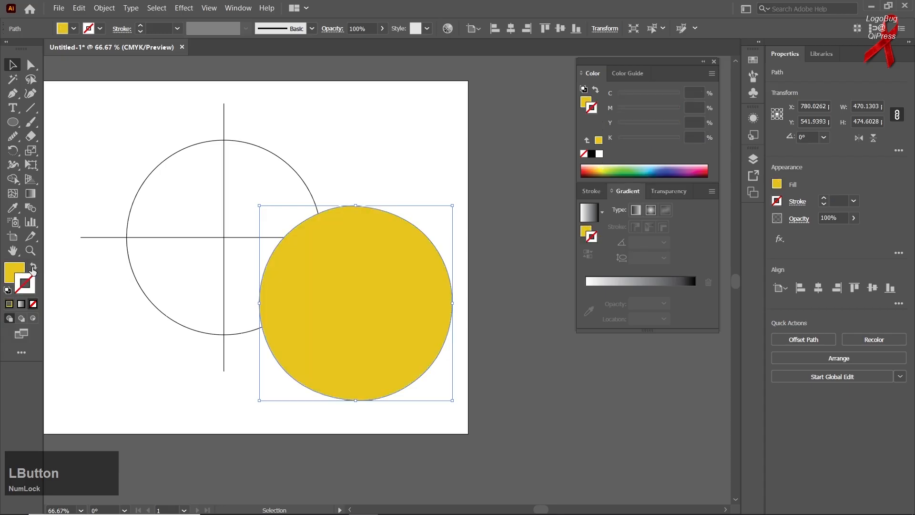
{"action": "left_click", "coordinate": [11, 65]}
{"action": "left_click", "coordinate": [251, 173]}
Delete the yellow circle and unlock all locked artwork.
{"action": "left_click_drag", "start_coordinate": [340, 255], "coordinate": [391, 194]}
{"action": "key", "text": "Delete"}
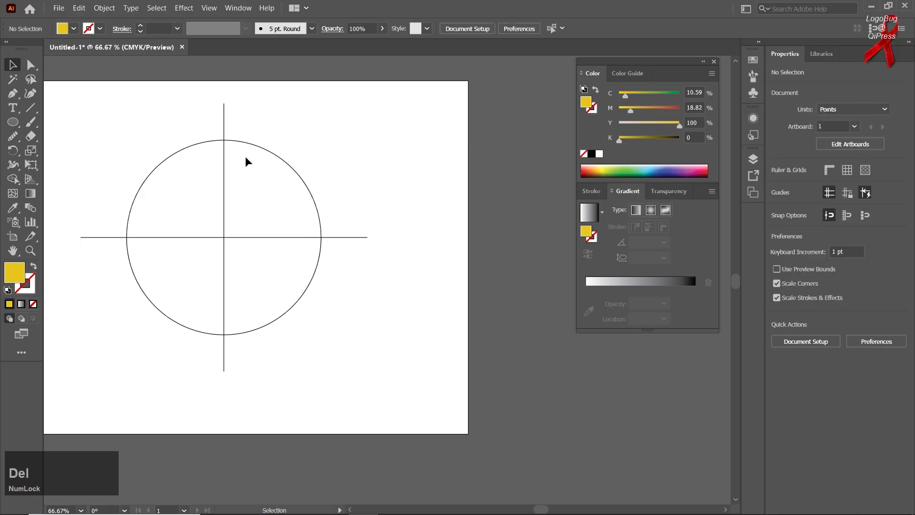
{"action": "left_click", "coordinate": [104, 8]}
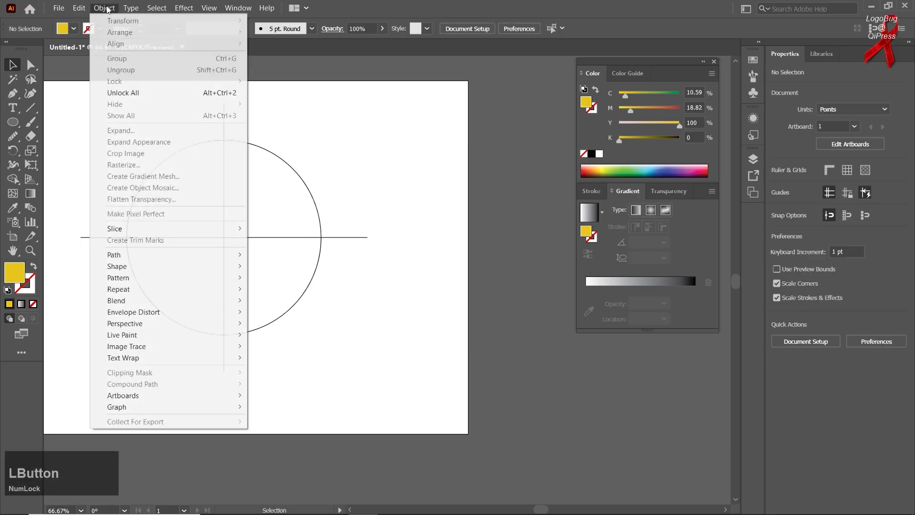
{"action": "left_click", "coordinate": [171, 93]}
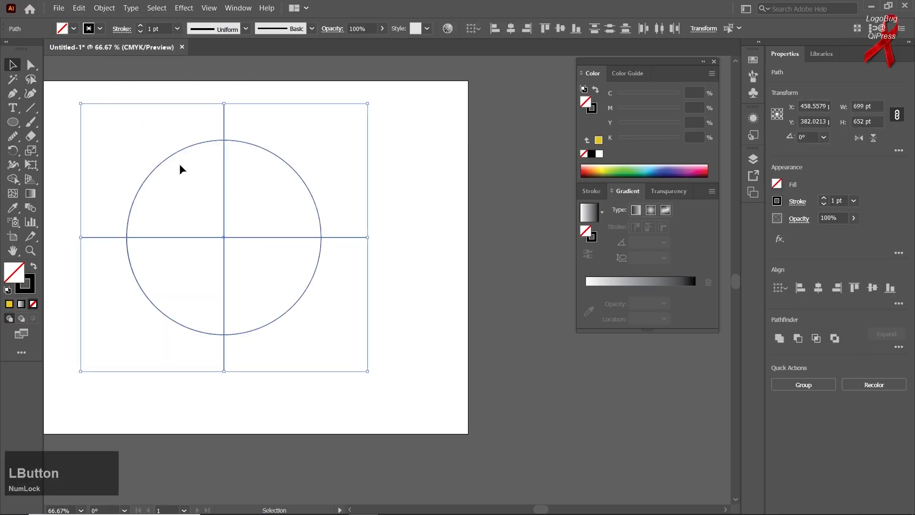
{"action": "key", "text": "Delete"}
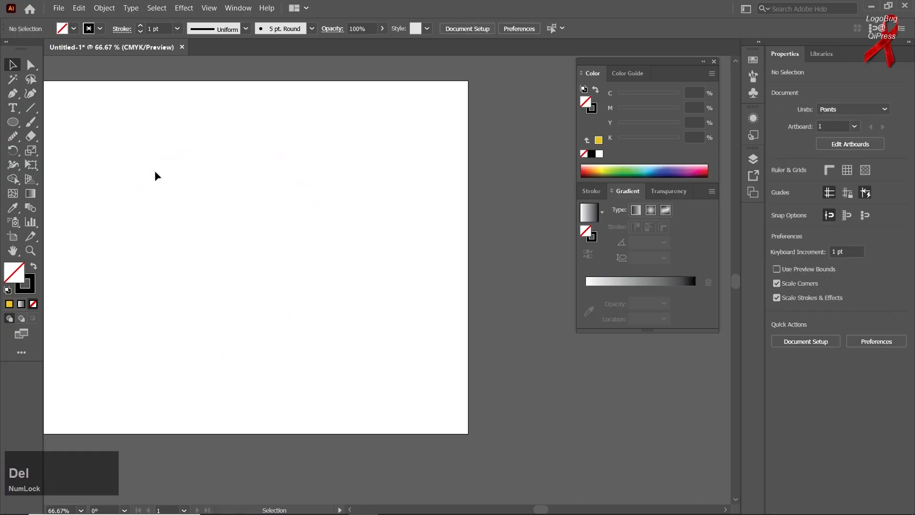
{"action": "right_click", "coordinate": [15, 94]}
{"action": "left_click", "coordinate": [42, 95]}
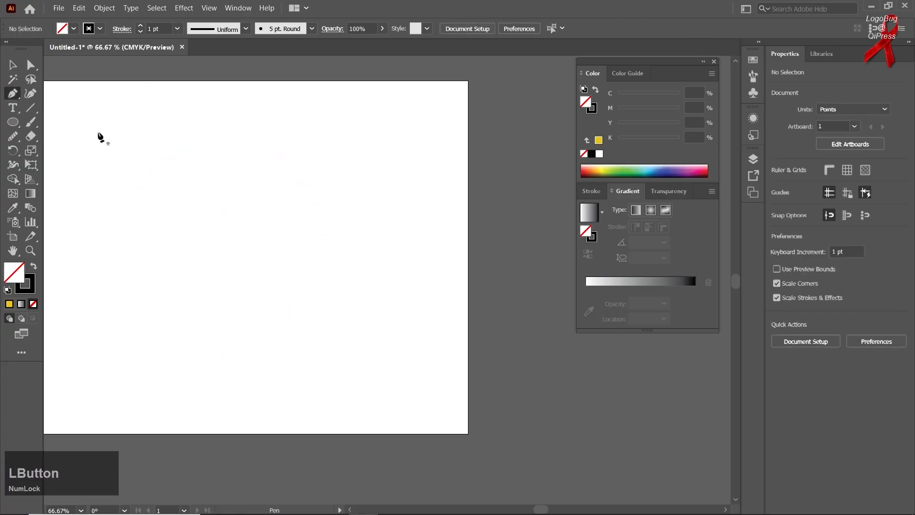
{"action": "left_click_drag", "start_coordinate": [296, 284], "coordinate": [337, 303]}
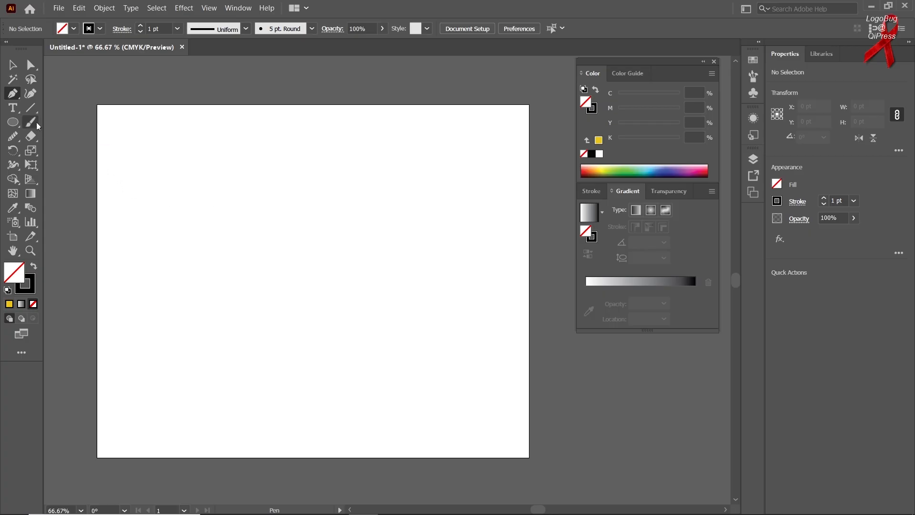
{"action": "key", "text": "ctrl"}
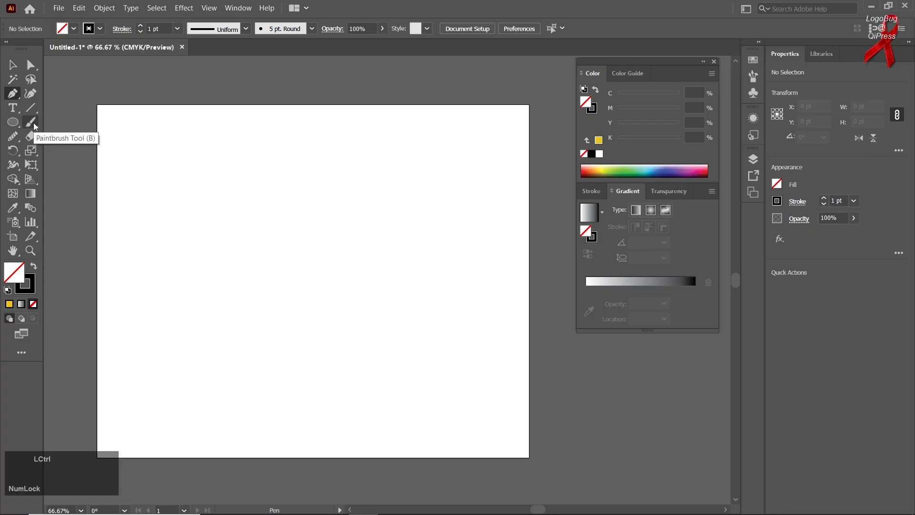
{"action": "key", "text": "ctrl+z"}
Draw a short curved path beside the circle, and delete that path together with the circle, leaving only the crossing lines.
{"action": "left_click", "coordinate": [108, 179]}
{"action": "left_click_drag", "start_coordinate": [150, 158], "coordinate": [199, 193]}
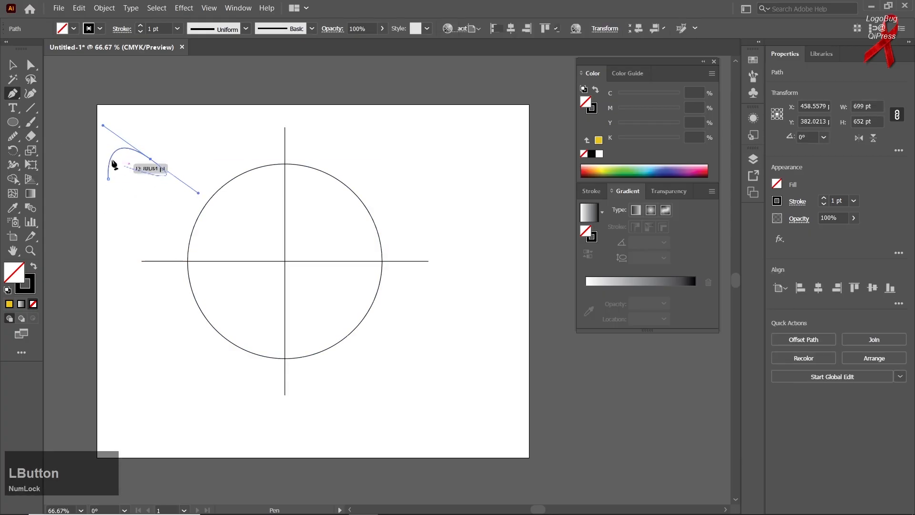
{"action": "left_click", "coordinate": [13, 64]}
{"action": "left_click_drag", "start_coordinate": [82, 98], "coordinate": [233, 202]}
{"action": "key", "text": "Delete"}
{"action": "key", "text": "Delete"}
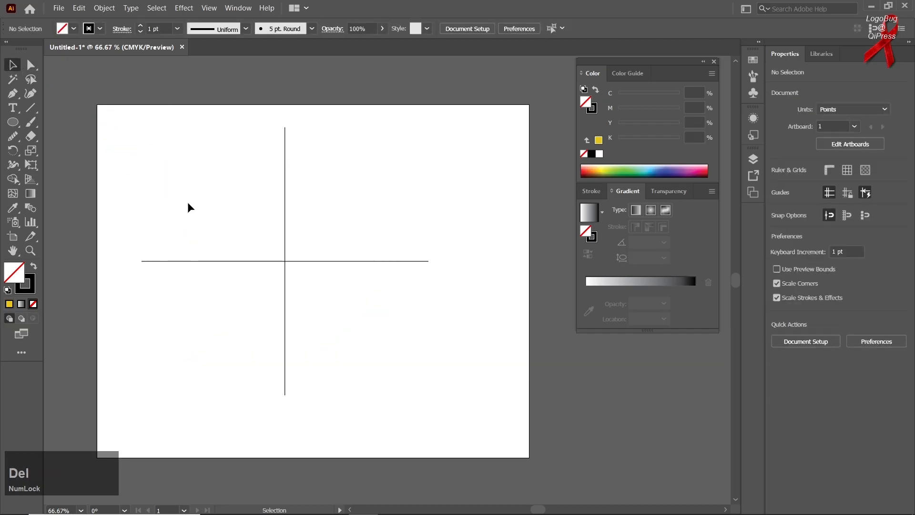
Lock the horizontal and vertical crossing lines.
{"action": "left_click_drag", "start_coordinate": [173, 115], "coordinate": [390, 374]}
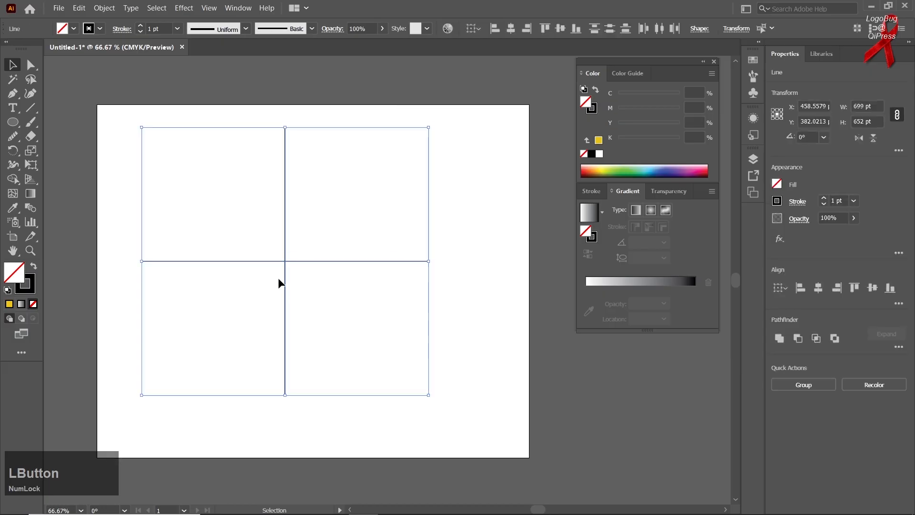
{"action": "left_click", "coordinate": [104, 8]}
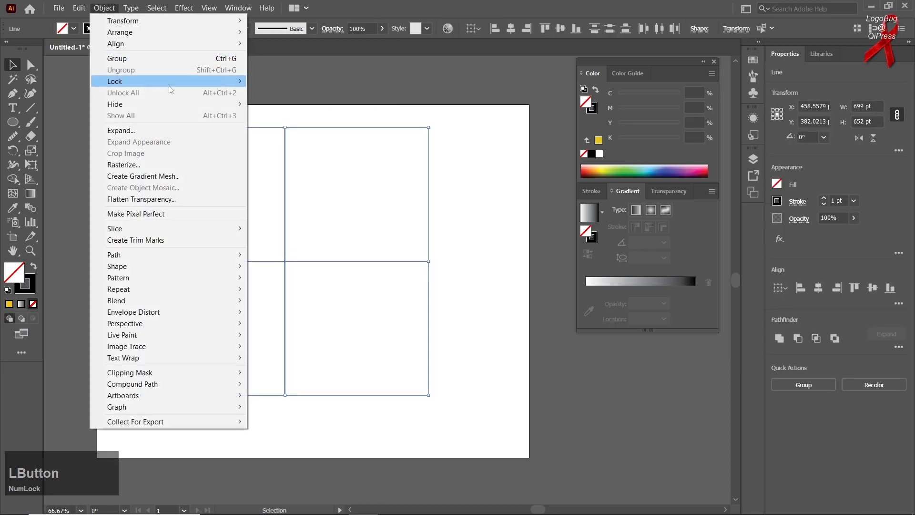
{"action": "mouse_move", "coordinate": [185, 82]}
{"action": "left_click", "coordinate": [267, 82]}
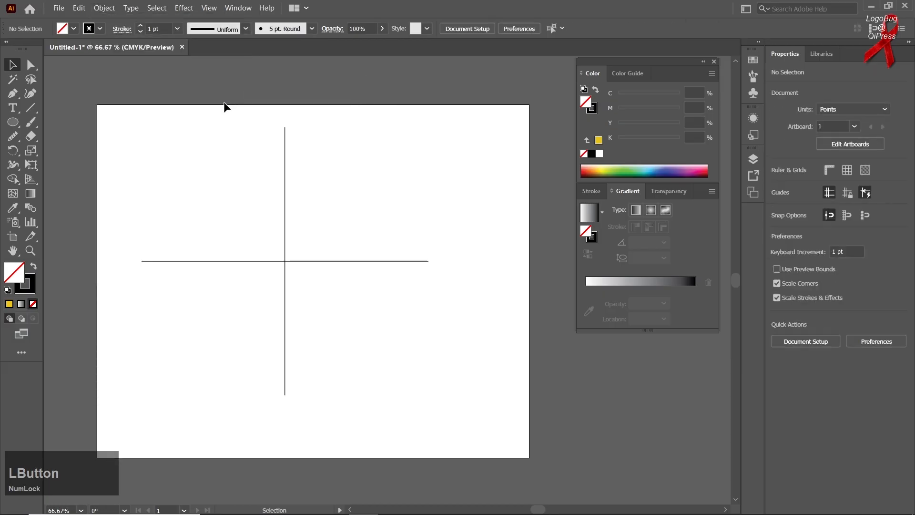
Draw a closed diamond with the Pen tool through the four endpoints of the crossing lines, and deselect it.
{"action": "right_click", "coordinate": [13, 93]}
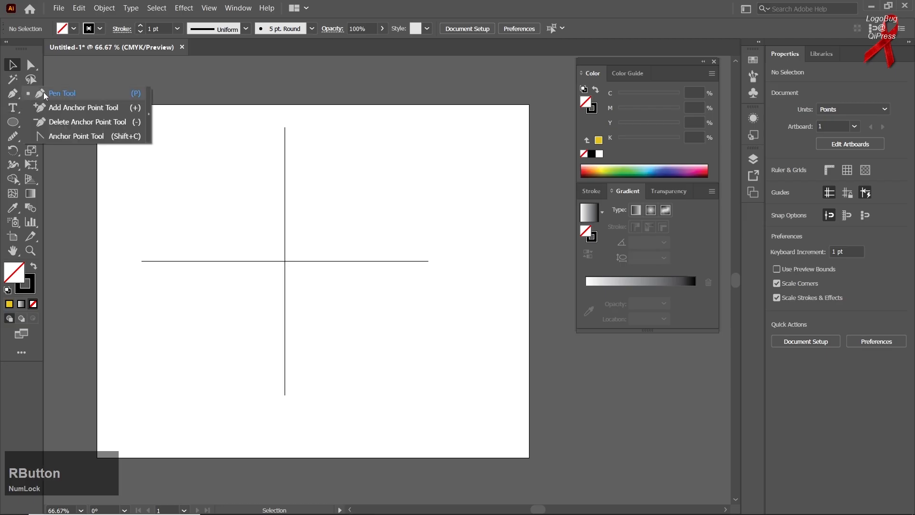
{"action": "left_click", "coordinate": [44, 92]}
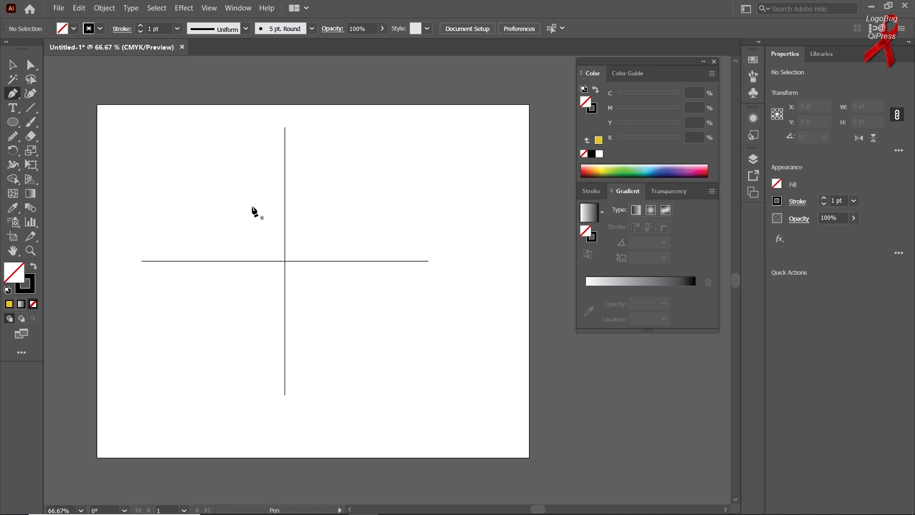
{"action": "left_click", "coordinate": [285, 128]}
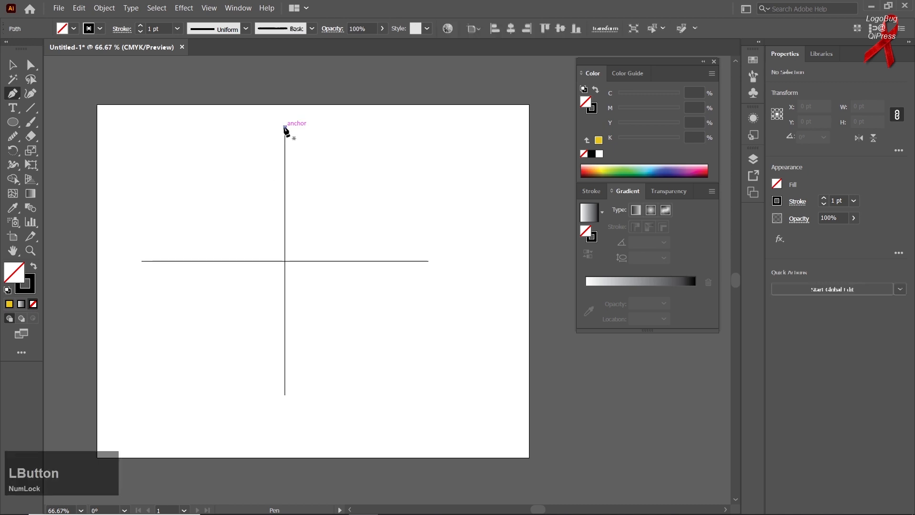
{"action": "left_click", "coordinate": [142, 261]}
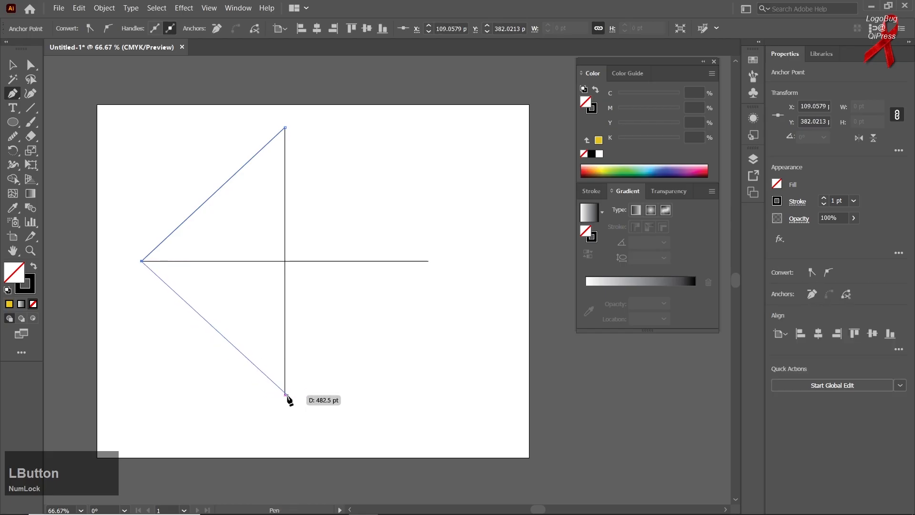
{"action": "left_click", "coordinate": [285, 394]}
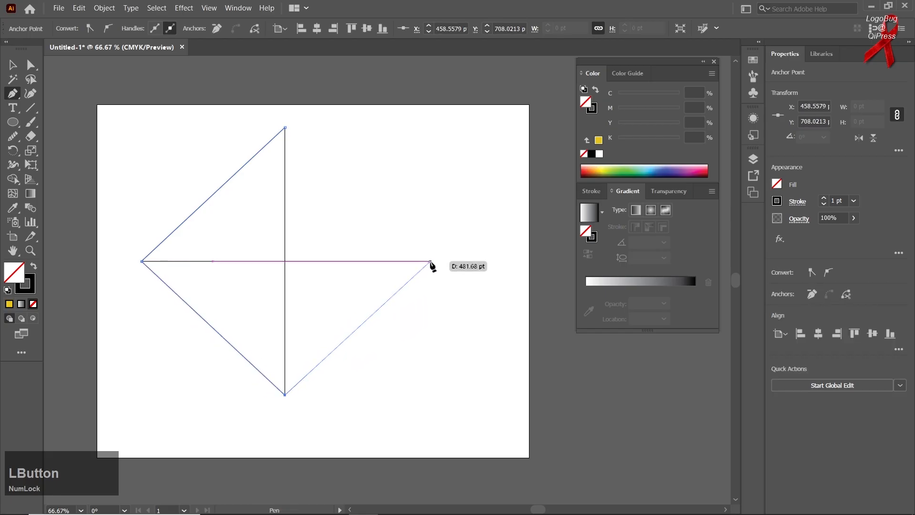
{"action": "left_click", "coordinate": [428, 262]}
{"action": "left_click", "coordinate": [285, 127]}
{"action": "left_click", "coordinate": [8, 65]}
{"action": "left_click", "coordinate": [183, 196]}
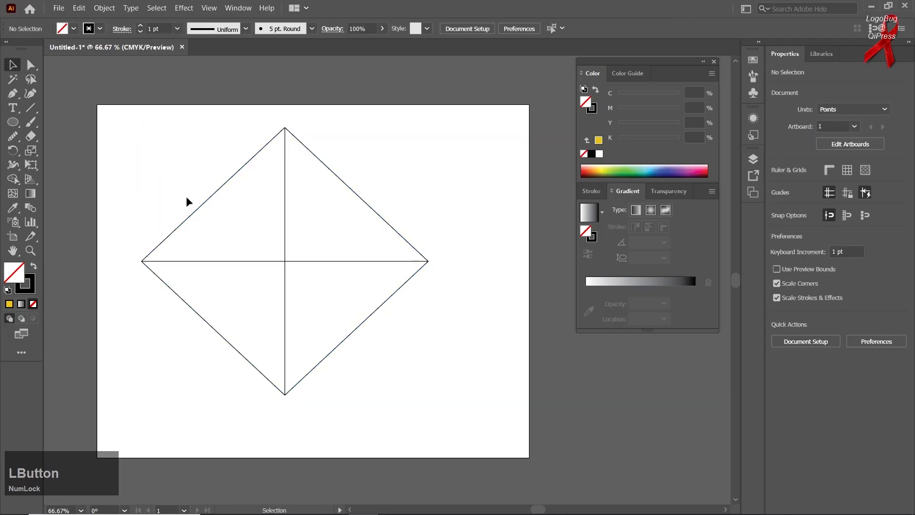
{"action": "mouse_move", "coordinate": [205, 205]}
{"action": "left_mouse_down"}
{"action": "mouse_move", "coordinate": [153, 276]}
{"action": "mouse_move", "coordinate": [198, 218]}
{"action": "mouse_move", "coordinate": [206, 199]}
{"action": "mouse_move", "coordinate": [197, 202]}
{"action": "left_mouse_up"}
{"action": "left_click_drag", "start_coordinate": [230, 254], "coordinate": [252, 285]}
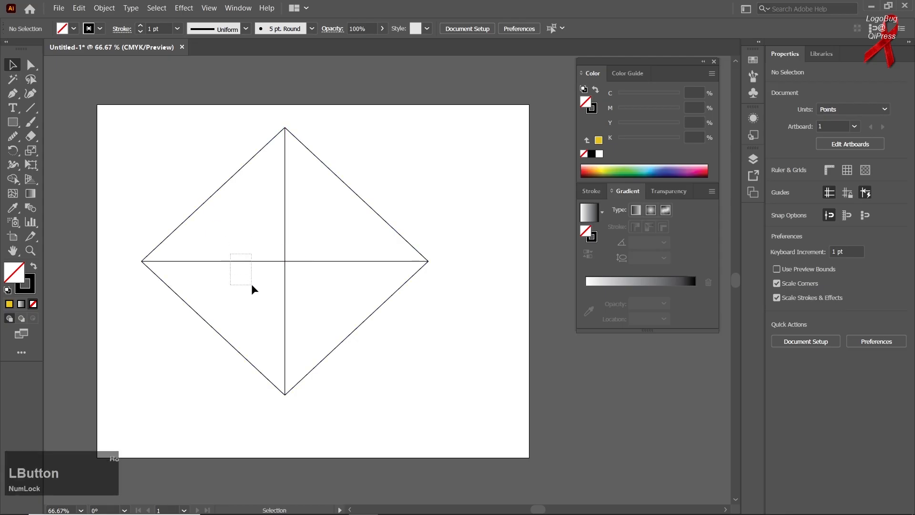
{"action": "left_click", "coordinate": [215, 195]}
{"action": "left_click", "coordinate": [107, 144]}
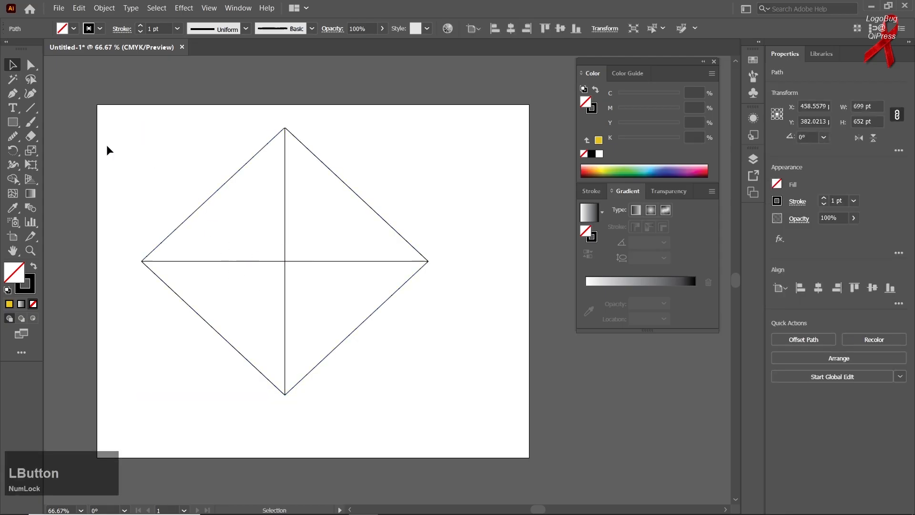
Move the diamond to the right of the crossing lines so its centre lies at about X 876, Y 462 pt.
{"action": "right_click", "coordinate": [16, 96]}
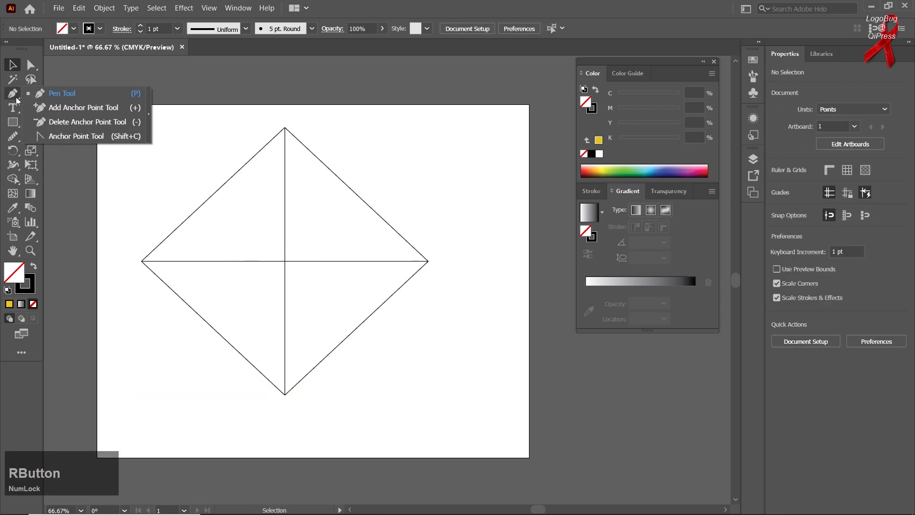
{"action": "left_click", "coordinate": [85, 108]}
{"action": "left_click", "coordinate": [12, 64]}
{"action": "left_click_drag", "start_coordinate": [138, 124], "coordinate": [338, 277]}
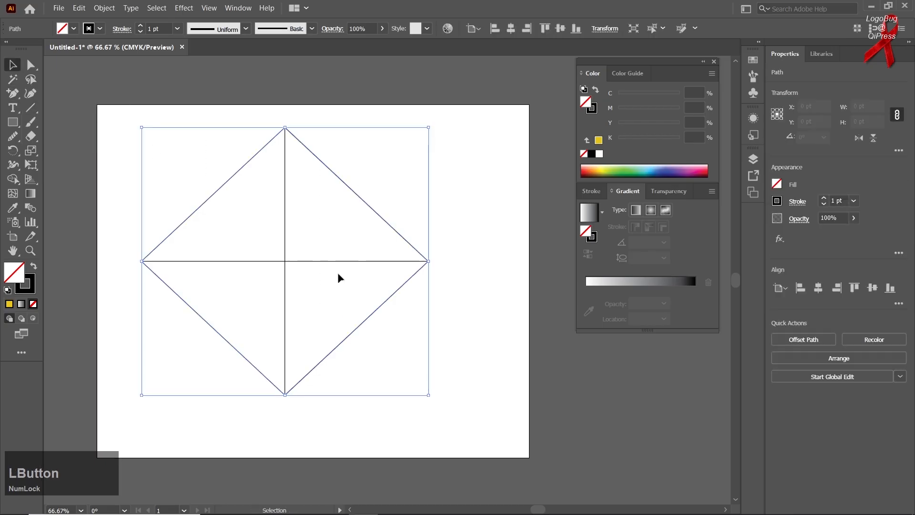
{"action": "left_click_drag", "start_coordinate": [370, 315], "coordinate": [226, 304]}
Extend the artboard's right edge beyond the diamond, and leave artboard editing.
{"action": "left_click", "coordinate": [13, 237]}
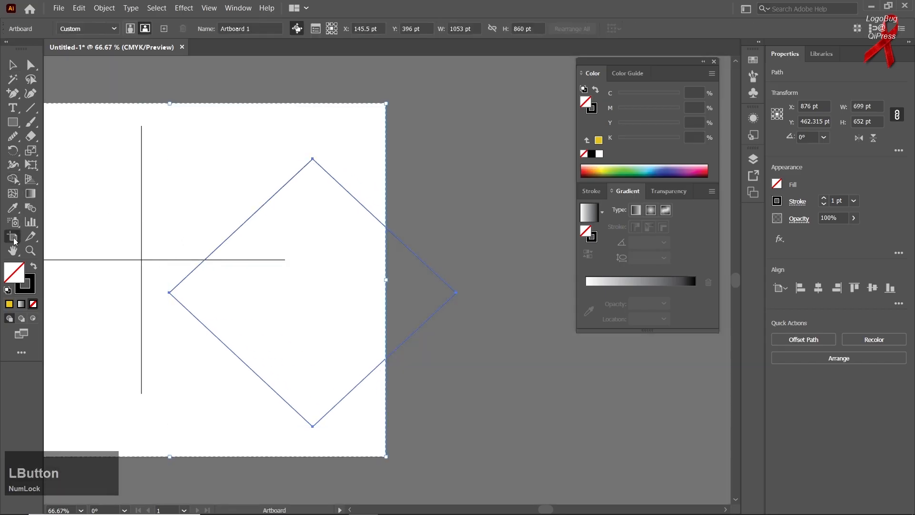
{"action": "left_click_drag", "start_coordinate": [386, 280], "coordinate": [528, 293]}
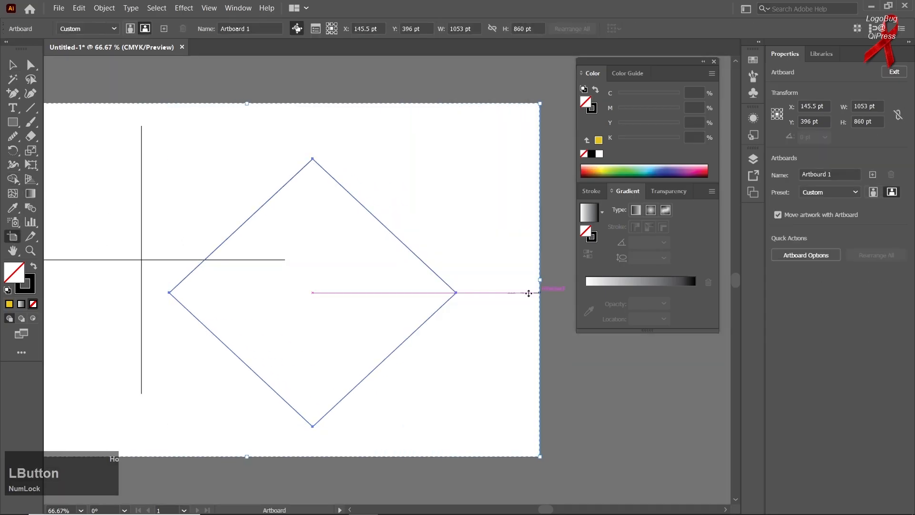
{"action": "left_click", "coordinate": [13, 66]}
Move the diamond further away from the crossing lines, to about X 1064, Y 518 pt, and deselect it.
{"action": "left_click", "coordinate": [88, 102]}
{"action": "left_click_drag", "start_coordinate": [281, 190], "coordinate": [378, 166]}
{"action": "left_click_drag", "start_coordinate": [331, 170], "coordinate": [349, 217]}
{"action": "key", "text": "space"}
{"action": "left_click_drag", "start_coordinate": [253, 193], "coordinate": [183, 168]}
{"action": "left_click", "coordinate": [259, 214]}
{"action": "left_click_drag", "start_coordinate": [257, 215], "coordinate": [264, 209]}
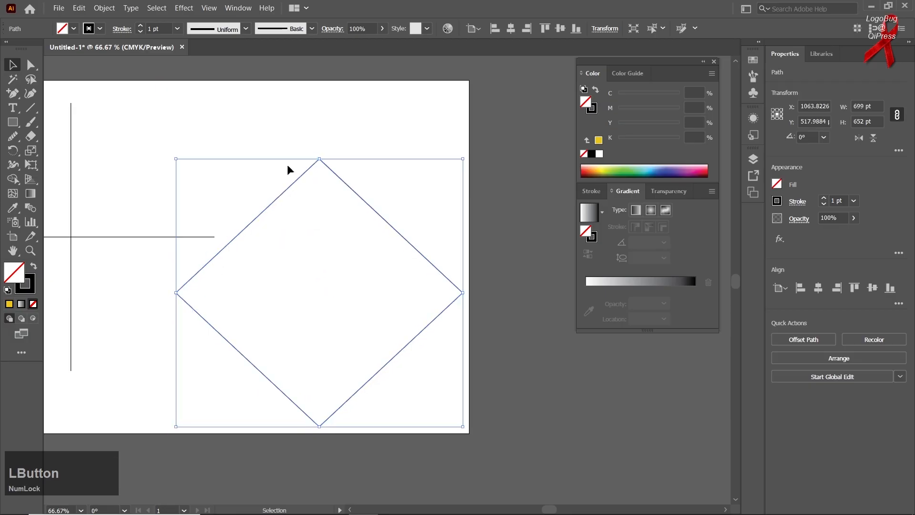
{"action": "left_click", "coordinate": [309, 146]}
Select the diamond with the Direct Selection tool and examine its corner anchor points.
{"action": "left_click", "coordinate": [31, 65]}
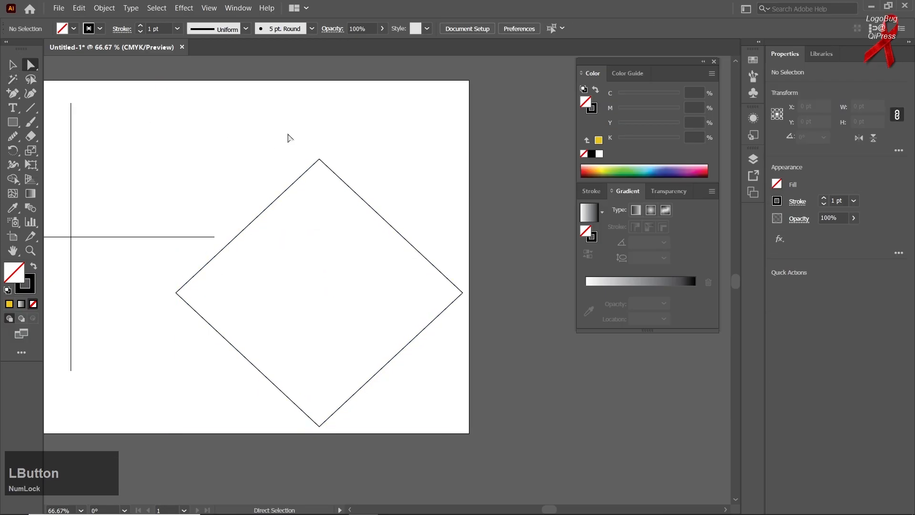
{"action": "left_click_drag", "start_coordinate": [395, 197], "coordinate": [196, 427]}
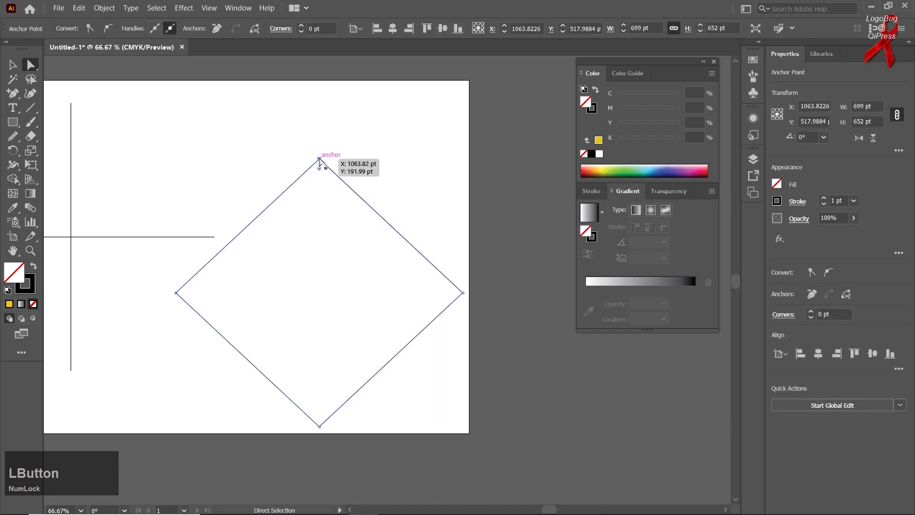
{"action": "left_click", "coordinate": [175, 294]}
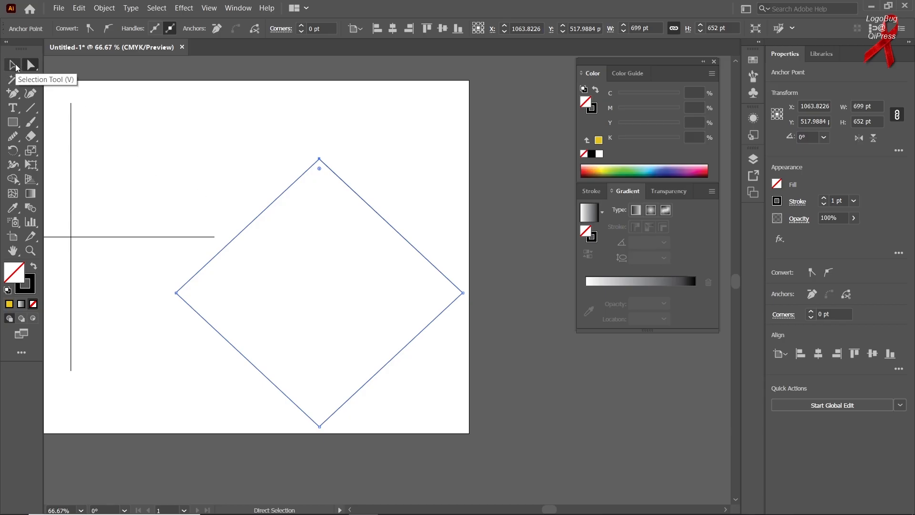
{"action": "left_click", "coordinate": [13, 65]}
Add an anchor point at the middle of each of the diamond's four sides, and deselect the shape.
{"action": "right_click", "coordinate": [13, 93]}
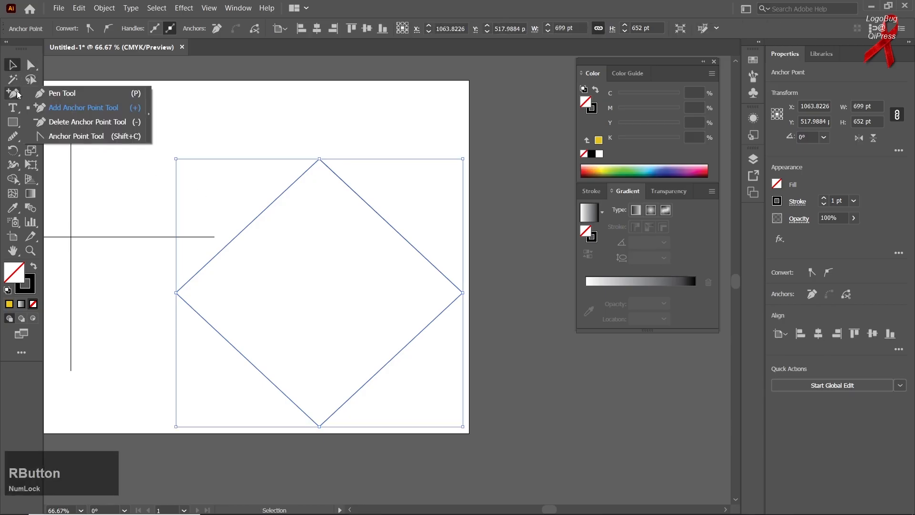
{"action": "left_click", "coordinate": [60, 111]}
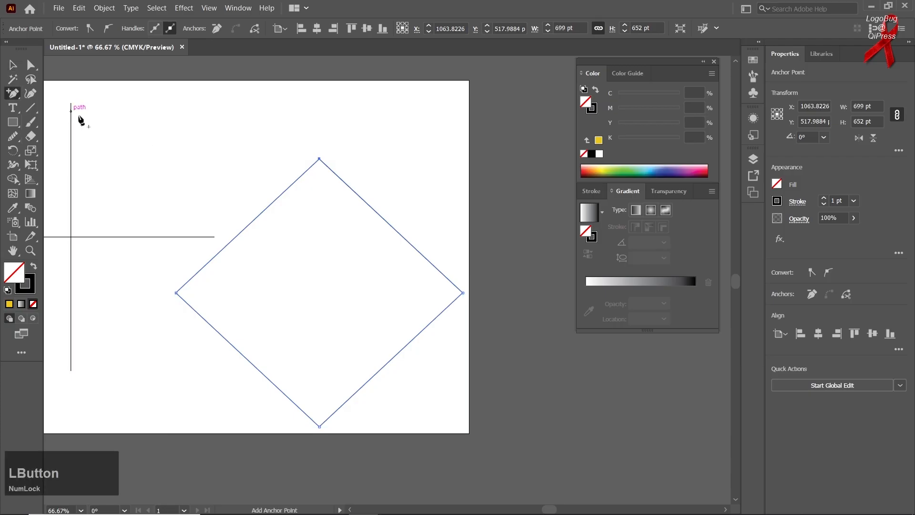
{"action": "left_click", "coordinate": [250, 223]}
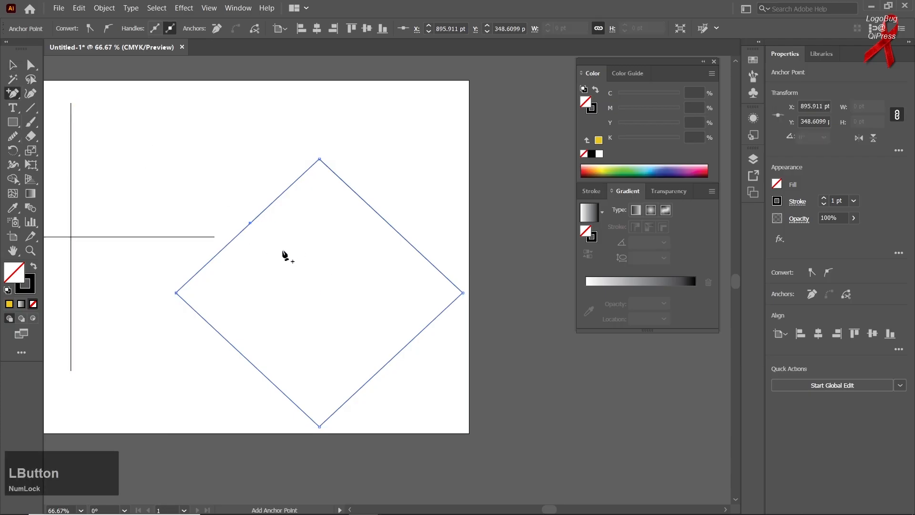
{"action": "left_click", "coordinate": [388, 362]}
{"action": "left_click", "coordinate": [389, 223]}
{"action": "left_click", "coordinate": [250, 362]}
{"action": "left_click", "coordinate": [13, 64]}
{"action": "left_click", "coordinate": [44, 75]}
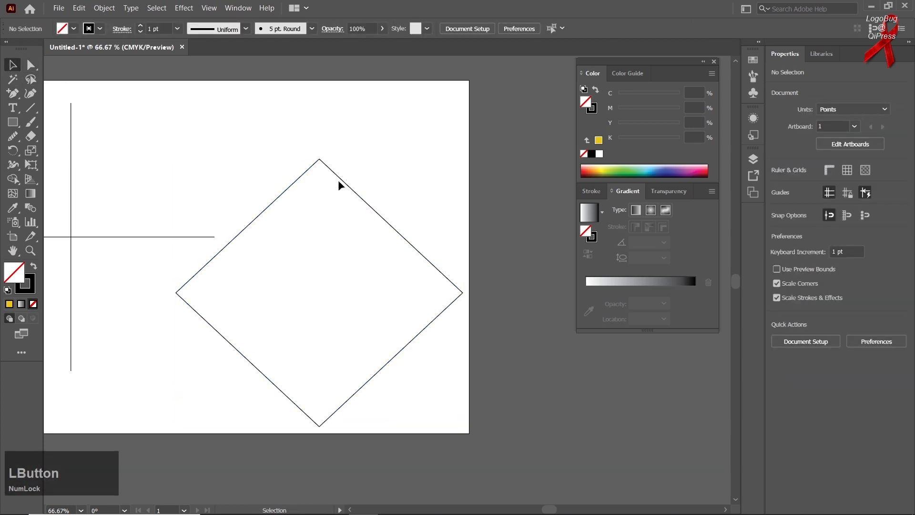
Pull the diamond's four mid-side anchor points outward with the Direct Selection tool to form an eight-sided shape.
{"action": "key", "text": "a"}
{"action": "left_click_drag", "start_coordinate": [423, 201], "coordinate": [364, 269]}
{"action": "left_click_drag", "start_coordinate": [388, 223], "coordinate": [430, 180]}
{"action": "left_click_drag", "start_coordinate": [389, 362], "coordinate": [447, 401]}
{"action": "left_click_drag", "start_coordinate": [251, 363], "coordinate": [201, 400]}
{"action": "left_click_drag", "start_coordinate": [250, 223], "coordinate": [214, 177]}
{"action": "key", "text": "space"}
{"action": "left_click_drag", "start_coordinate": [262, 262], "coordinate": [281, 245]}
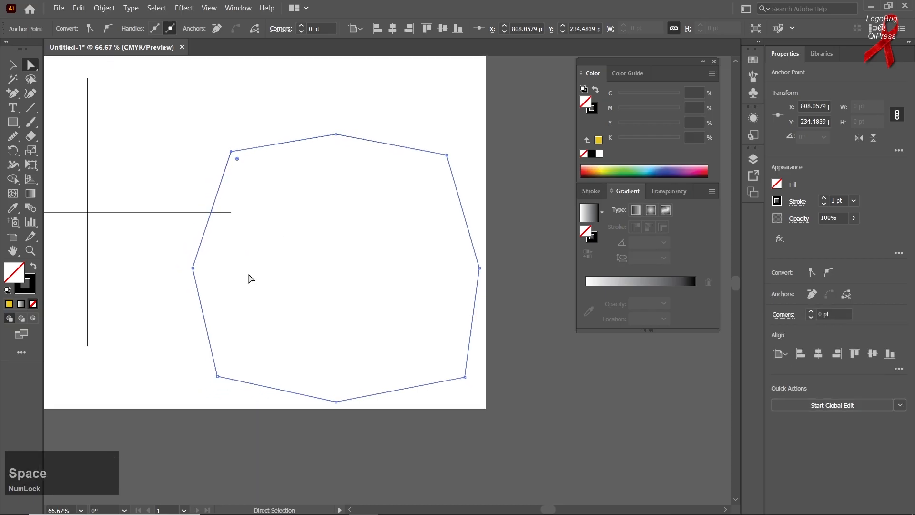
Undo the moves of the four mid-side anchor points.
{"action": "key", "text": "ctrl"}
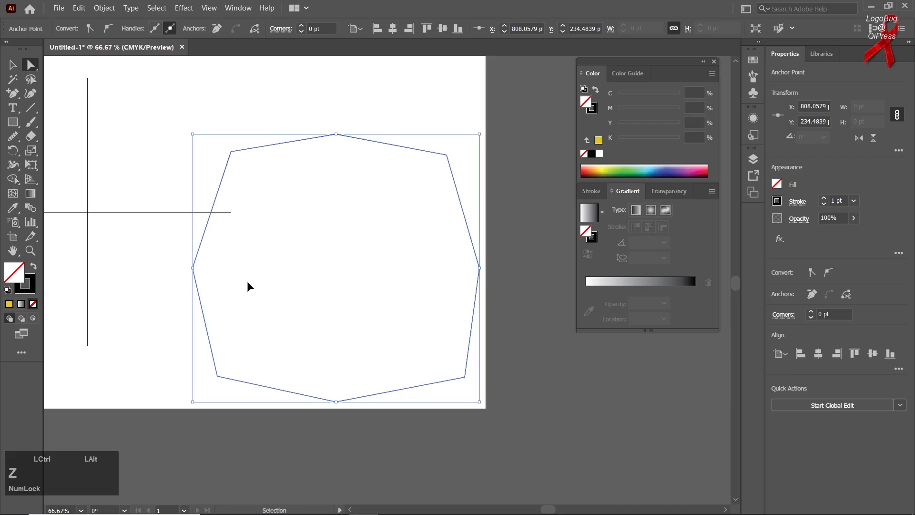
{"action": "key", "text": "ctrl+z"}
{"action": "key", "text": "ctrl+z"}
{"action": "key", "text": "ctrl+z"}
{"action": "key", "text": "ctrl+z"}
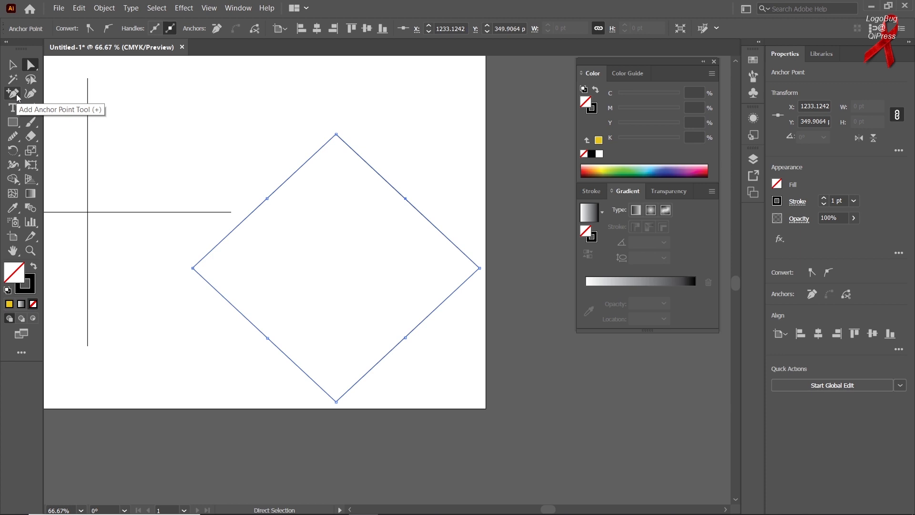
Remove the diamond's four corner anchor points with the Delete Anchor Point tool to leave a square, and deselect it.
{"action": "right_click", "coordinate": [17, 94]}
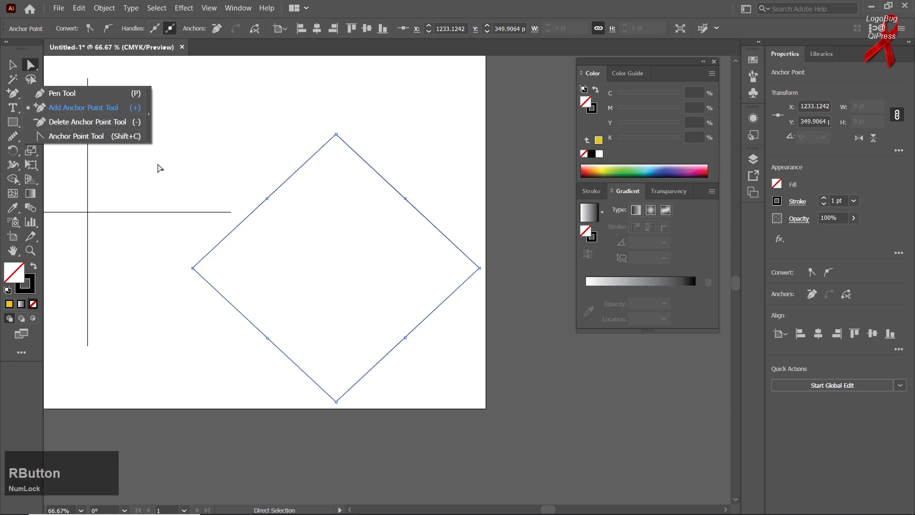
{"action": "left_click", "coordinate": [92, 123]}
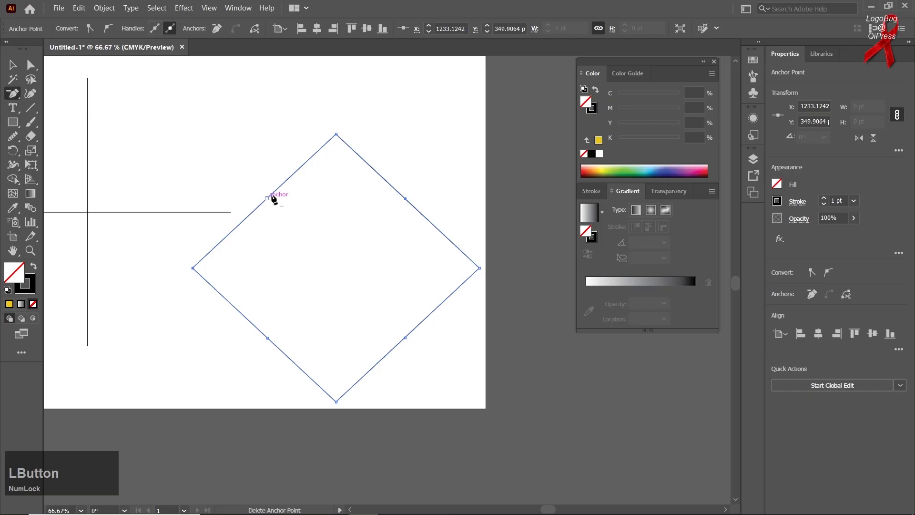
{"action": "left_click", "coordinate": [337, 135]}
{"action": "left_click", "coordinate": [336, 401]}
{"action": "left_click", "coordinate": [480, 271]}
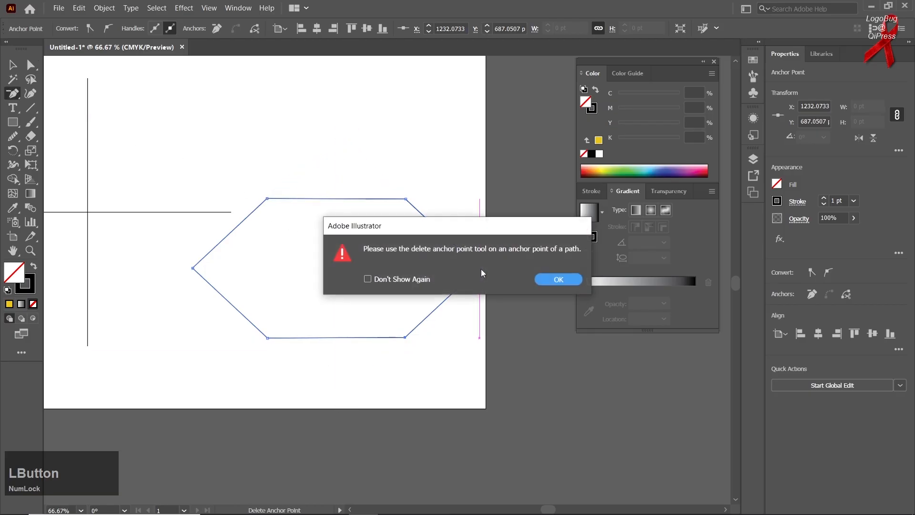
{"action": "left_click", "coordinate": [537, 279]}
{"action": "left_click", "coordinate": [479, 269]}
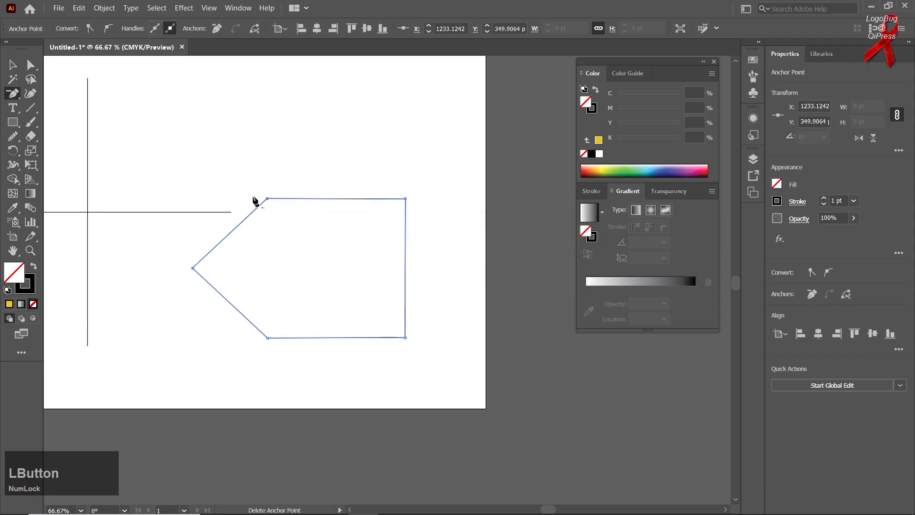
{"action": "left_click", "coordinate": [193, 268]}
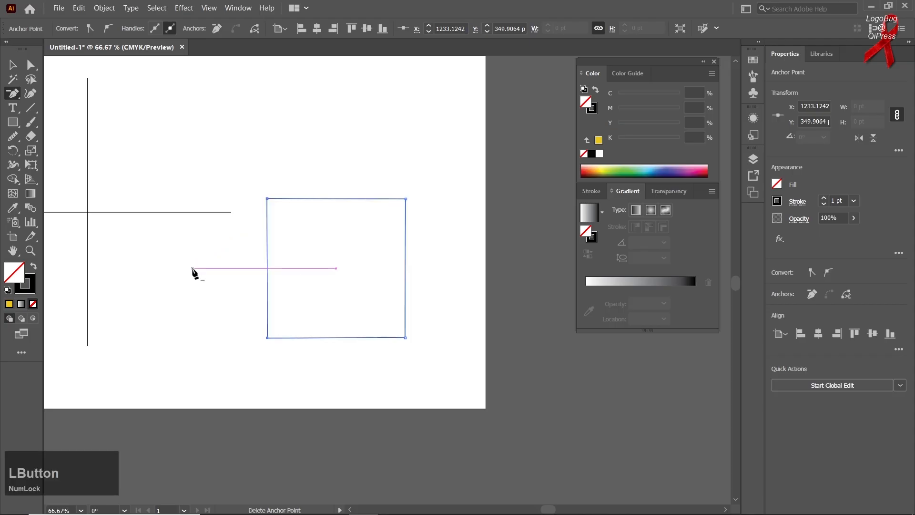
{"action": "left_click", "coordinate": [13, 65]}
{"action": "left_click", "coordinate": [324, 190]}
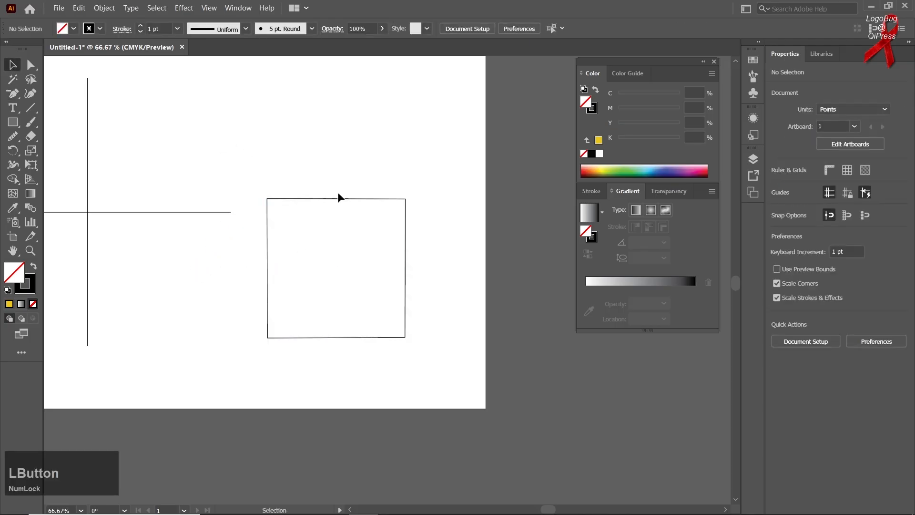
Move the square up and rotate it about 45 degrees so it stands on a corner.
{"action": "left_click_drag", "start_coordinate": [346, 199], "coordinate": [366, 134]}
{"action": "left_click", "coordinate": [336, 314]}
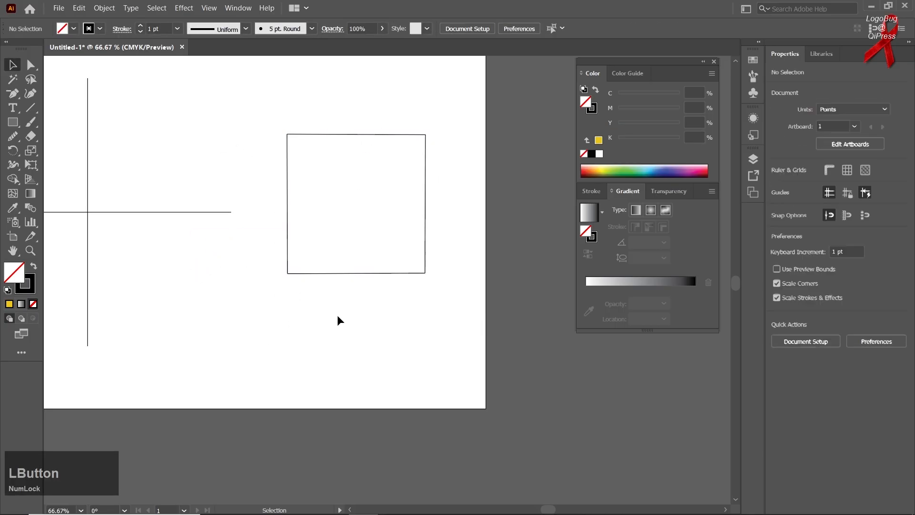
{"action": "left_click", "coordinate": [362, 134]}
{"action": "left_click_drag", "start_coordinate": [428, 130], "coordinate": [470, 204]}
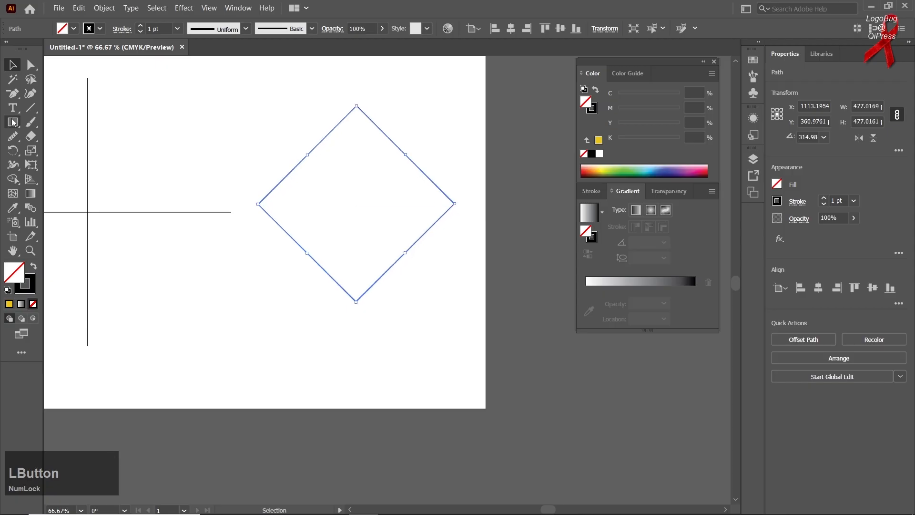
Convert the rotated square's four corners to smooth points with the Anchor Point tool, pulling out handles to round the shape.
{"action": "right_click", "coordinate": [13, 93]}
{"action": "left_click", "coordinate": [71, 138]}
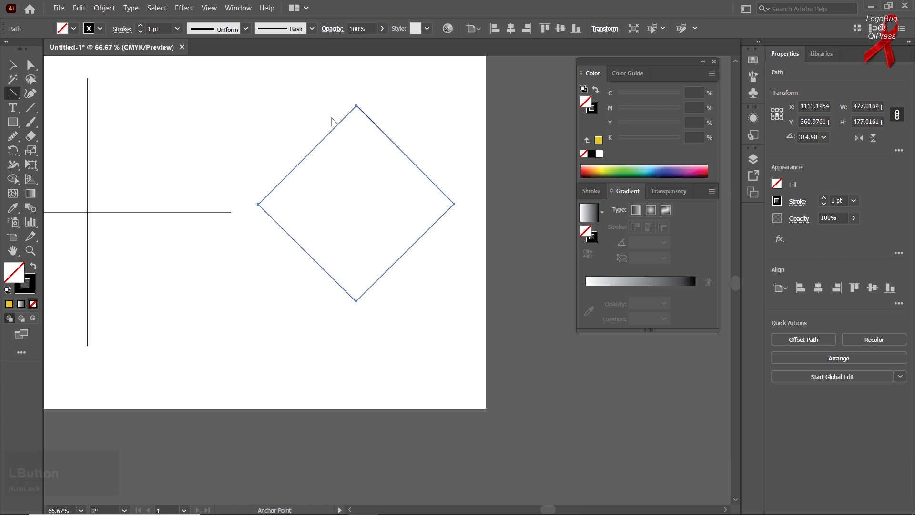
{"action": "left_click_drag", "start_coordinate": [357, 107], "coordinate": [358, 108]}
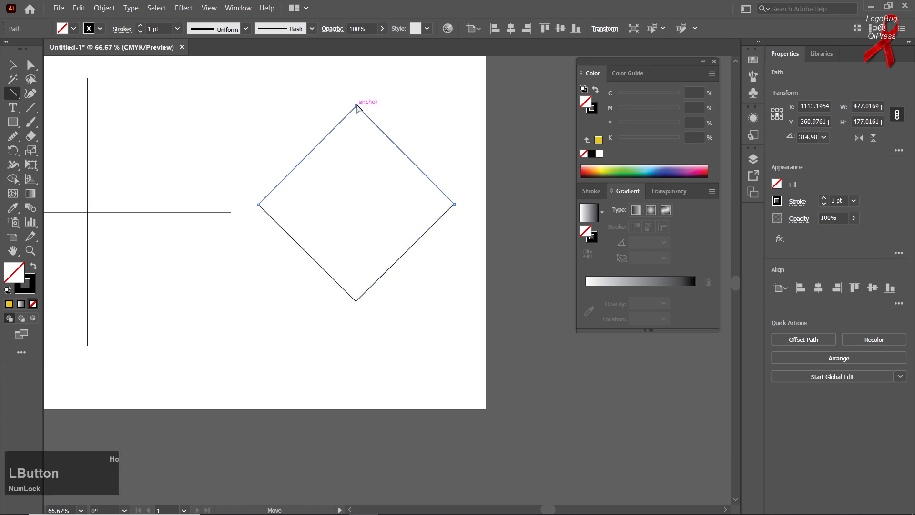
{"action": "left_click_drag", "start_coordinate": [358, 108], "coordinate": [486, 106]}
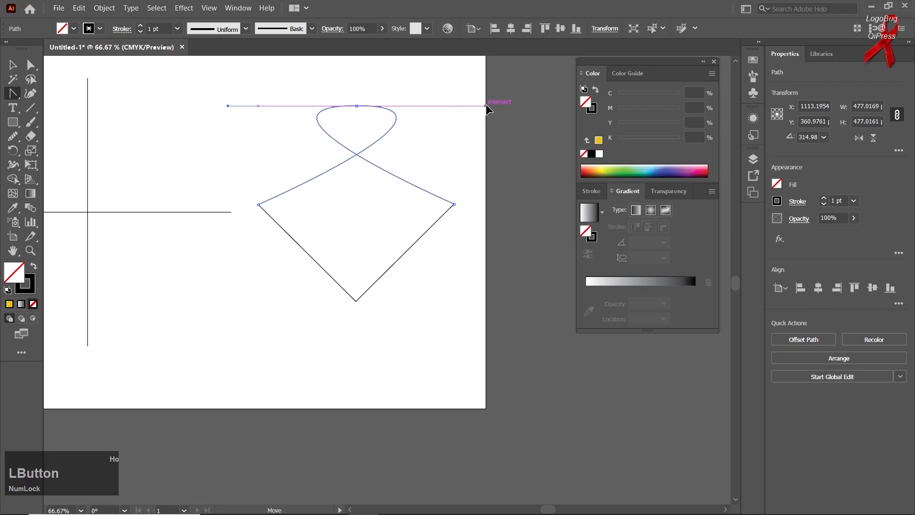
{"action": "left_click_drag", "start_coordinate": [485, 104], "coordinate": [270, 105]}
{"action": "left_click_drag", "start_coordinate": [454, 203], "coordinate": [454, 154]}
{"action": "left_click_drag", "start_coordinate": [356, 301], "coordinate": [421, 302]}
{"action": "left_click_drag", "start_coordinate": [258, 204], "coordinate": [257, 257]}
Move the rounded shape around with the Selection tool, and delete it.
{"action": "left_click", "coordinate": [12, 66]}
{"action": "left_click_drag", "start_coordinate": [328, 107], "coordinate": [325, 124]}
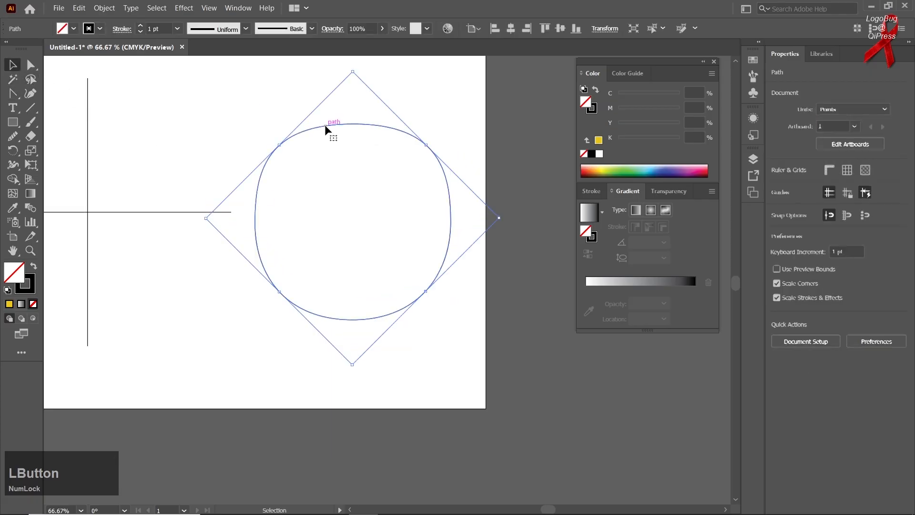
{"action": "left_click", "coordinate": [264, 138]}
{"action": "left_click_drag", "start_coordinate": [331, 125], "coordinate": [332, 149]}
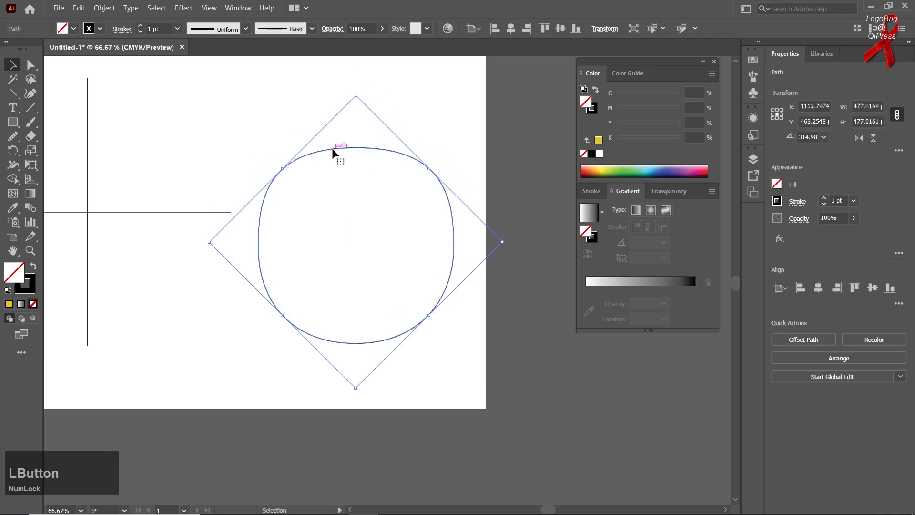
{"action": "key", "text": "Delete"}
Unlock the two crossing lines and delete them to empty the artboard.
{"action": "key", "text": "space"}
{"action": "left_click_drag", "start_coordinate": [317, 226], "coordinate": [469, 268]}
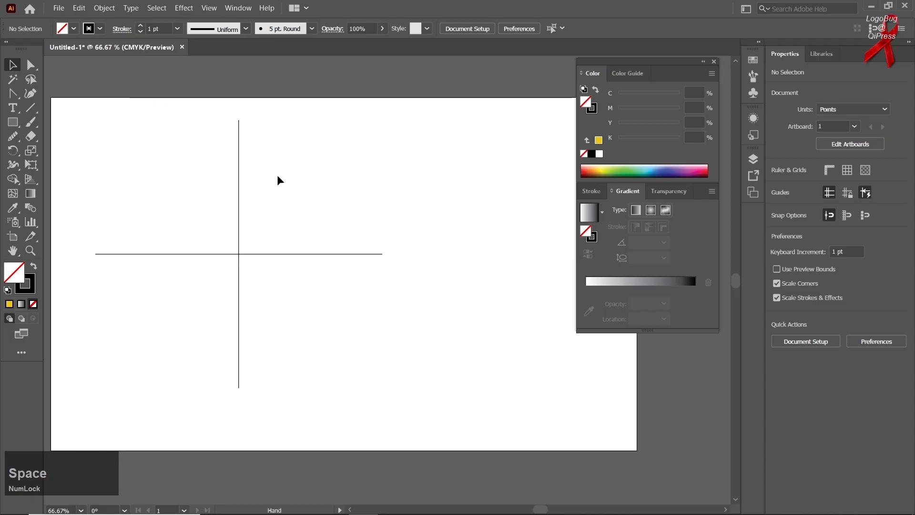
{"action": "left_click", "coordinate": [106, 10]}
{"action": "left_click", "coordinate": [158, 92]}
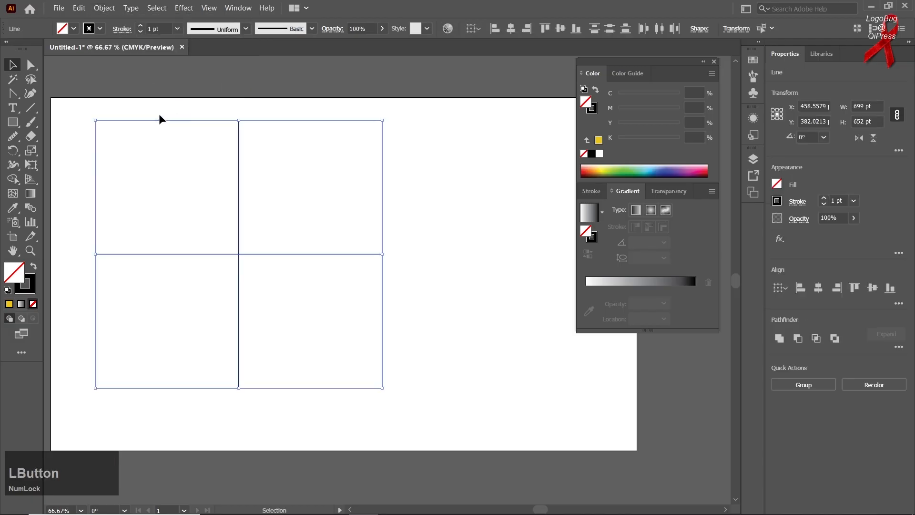
{"action": "left_click_drag", "start_coordinate": [162, 110], "coordinate": [308, 338]}
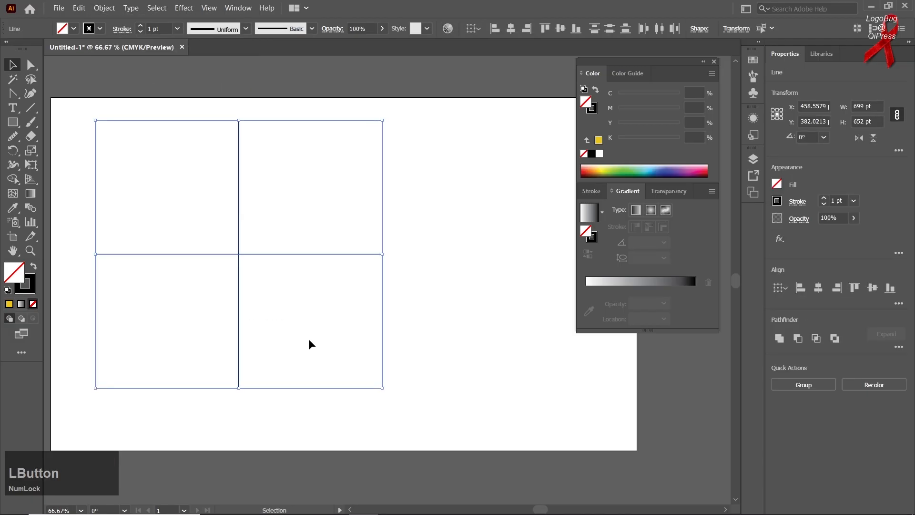
{"action": "key", "text": "Delete"}
Restore the Pen tool as the shown tool of its group, and review the group's four tools.
{"action": "right_click", "coordinate": [12, 93]}
{"action": "left_click", "coordinate": [52, 94]}
{"action": "left_click", "coordinate": [10, 67]}
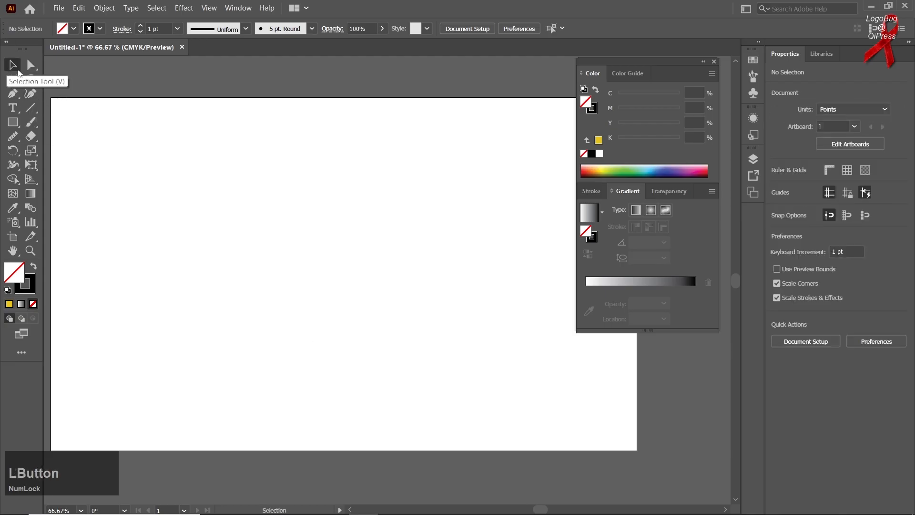
{"action": "right_click", "coordinate": [21, 94]}
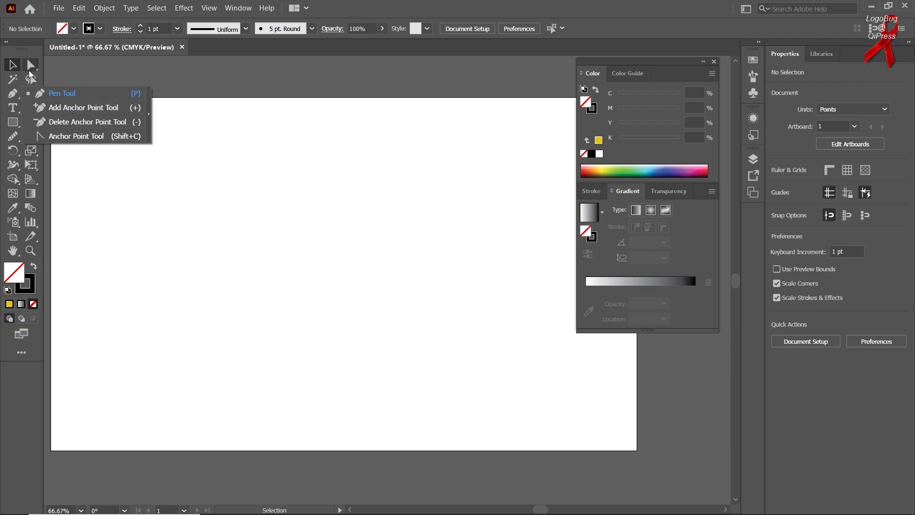
{"action": "left_click", "coordinate": [14, 69]}
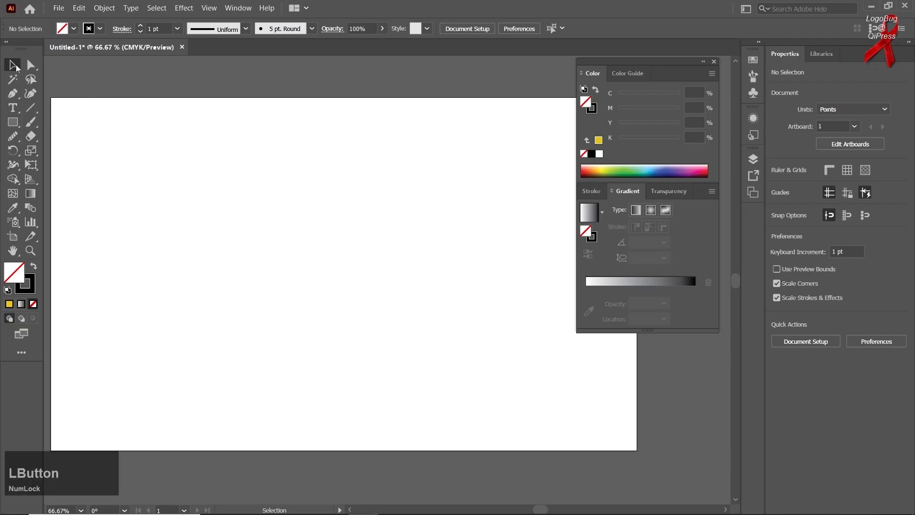
{"action": "right_click", "coordinate": [12, 93]}
Draw a rectangle about 171 by 239 pt on the empty artboard, and undo it.
{"action": "right_click", "coordinate": [13, 122]}
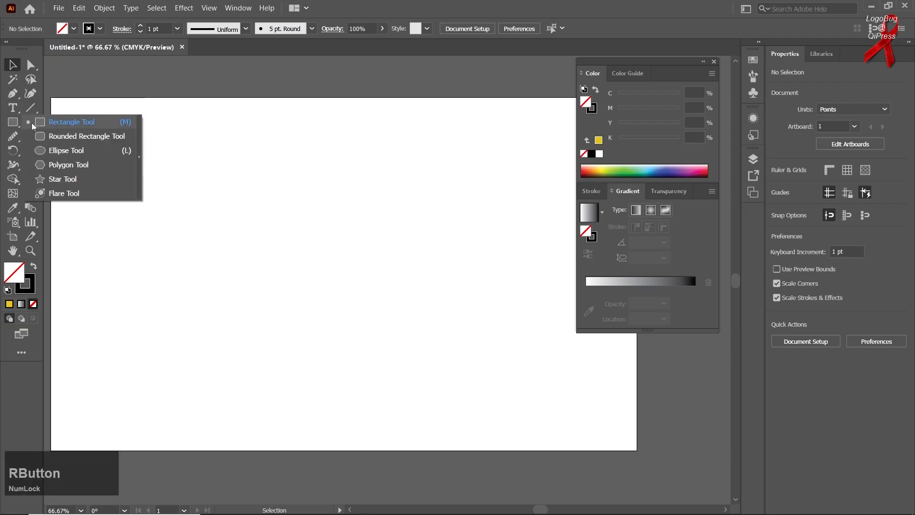
{"action": "left_click", "coordinate": [32, 122]}
{"action": "left_click_drag", "start_coordinate": [170, 196], "coordinate": [241, 294]}
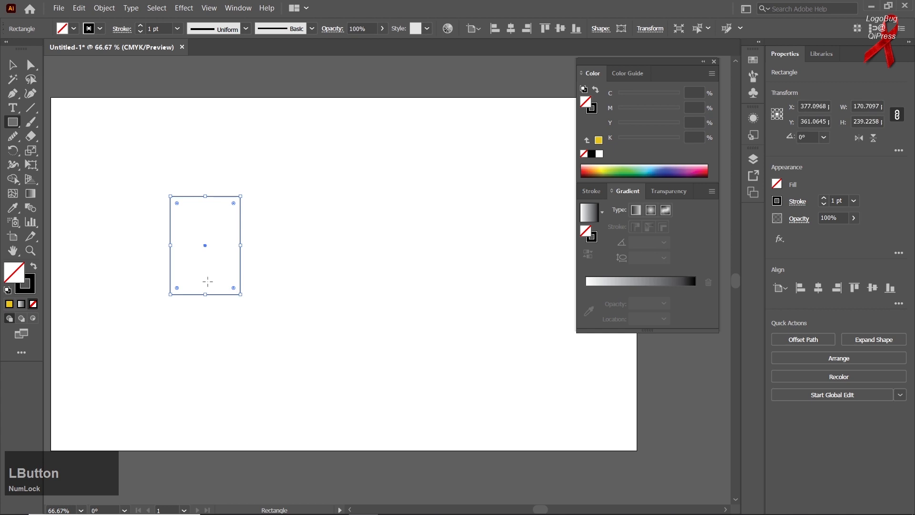
{"action": "key", "text": "ctrl+z"}
Draw a closed, irregular four-sided path with straight segments using the Pen tool.
{"action": "right_click", "coordinate": [12, 93]}
{"action": "left_click", "coordinate": [56, 103]}
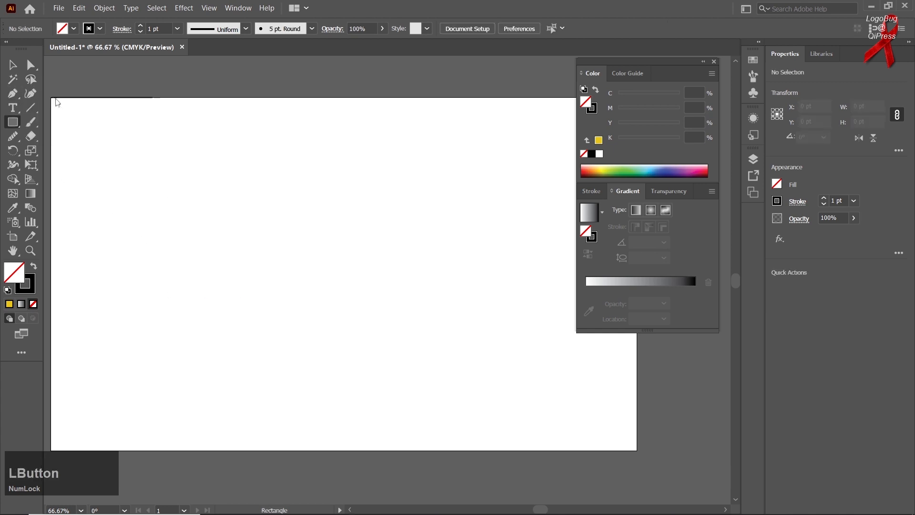
{"action": "left_click", "coordinate": [224, 183]}
{"action": "left_click", "coordinate": [140, 279]}
{"action": "left_click", "coordinate": [208, 373]}
{"action": "left_click", "coordinate": [308, 314]}
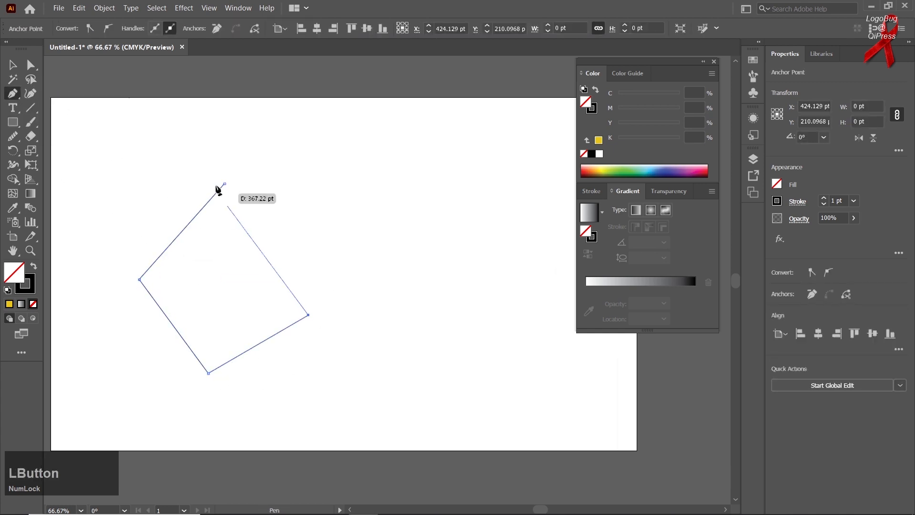
{"action": "left_click", "coordinate": [224, 183]}
Draw a circle about 413 pt in diameter beside the four-sided path with the Ellipse tool.
{"action": "right_click", "coordinate": [13, 93]}
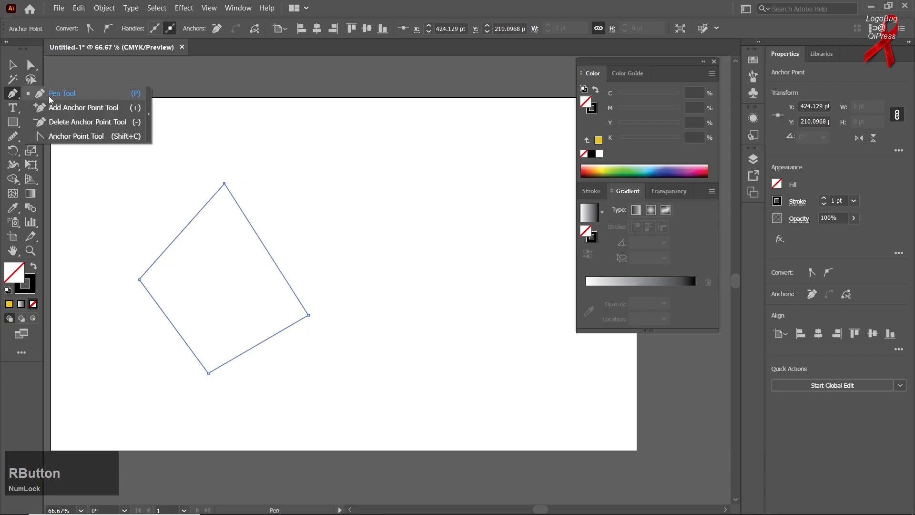
{"action": "left_click", "coordinate": [12, 123]}
{"action": "right_click", "coordinate": [13, 123]}
{"action": "left_click", "coordinate": [61, 151]}
{"action": "left_click_drag", "start_coordinate": [451, 248], "coordinate": [518, 333]}
Delete the four-sided path and move the circle over to take its place.
{"action": "left_click", "coordinate": [13, 65]}
{"action": "left_click_drag", "start_coordinate": [101, 150], "coordinate": [265, 384]}
{"action": "key", "text": "Delete"}
{"action": "left_click_drag", "start_coordinate": [400, 183], "coordinate": [244, 215]}
Convert the circle's four smooth anchor points to corner points with the Anchor Point tool, forming a diamond.
{"action": "right_click", "coordinate": [14, 97]}
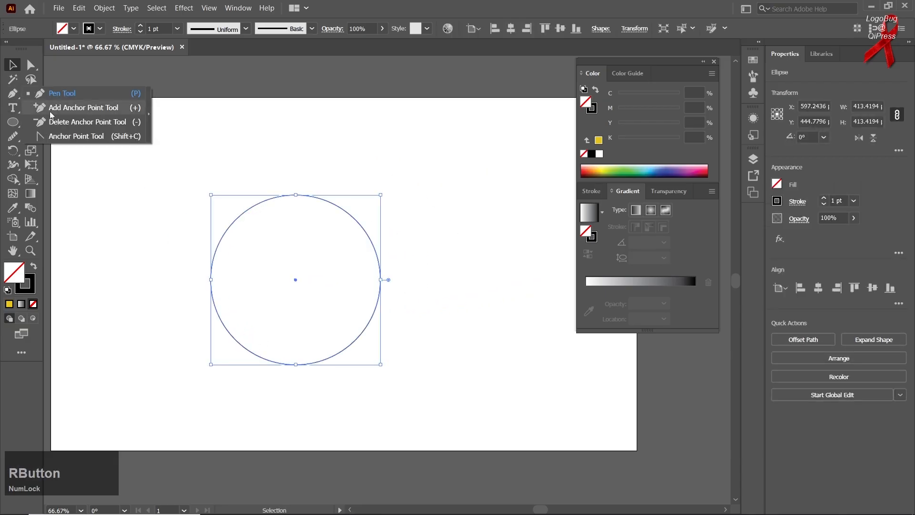
{"action": "left_click", "coordinate": [67, 135]}
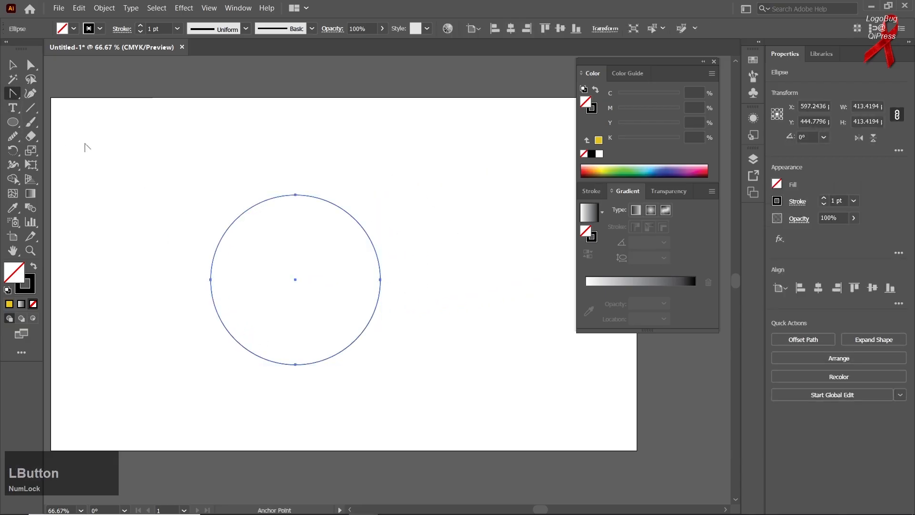
{"action": "left_click", "coordinate": [296, 195]}
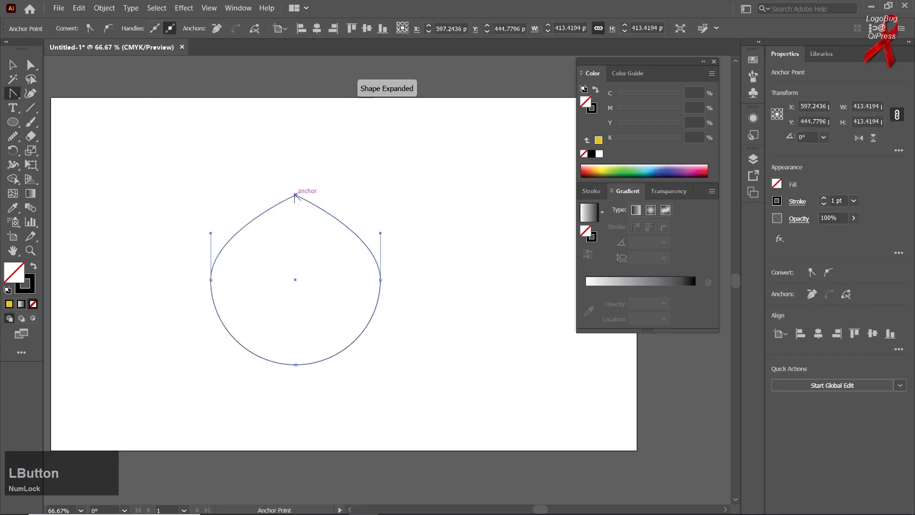
{"action": "left_click", "coordinate": [380, 280]}
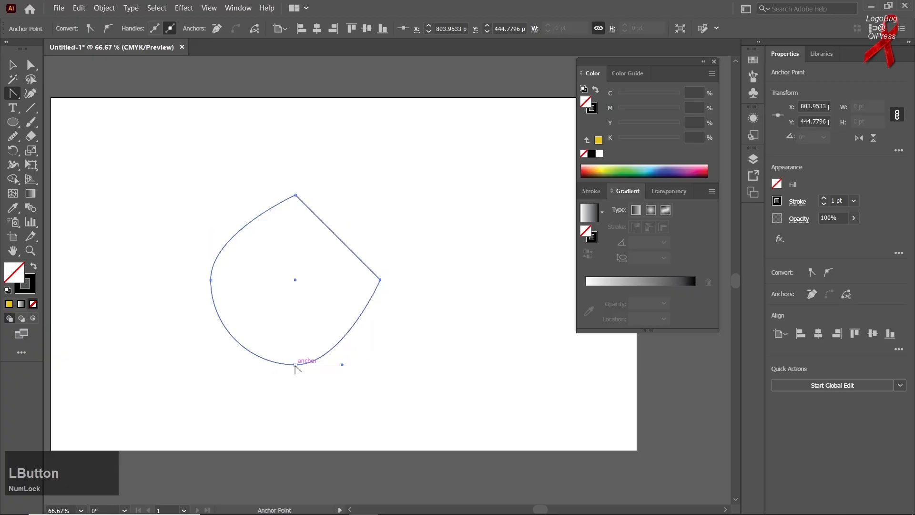
{"action": "left_click", "coordinate": [295, 364]}
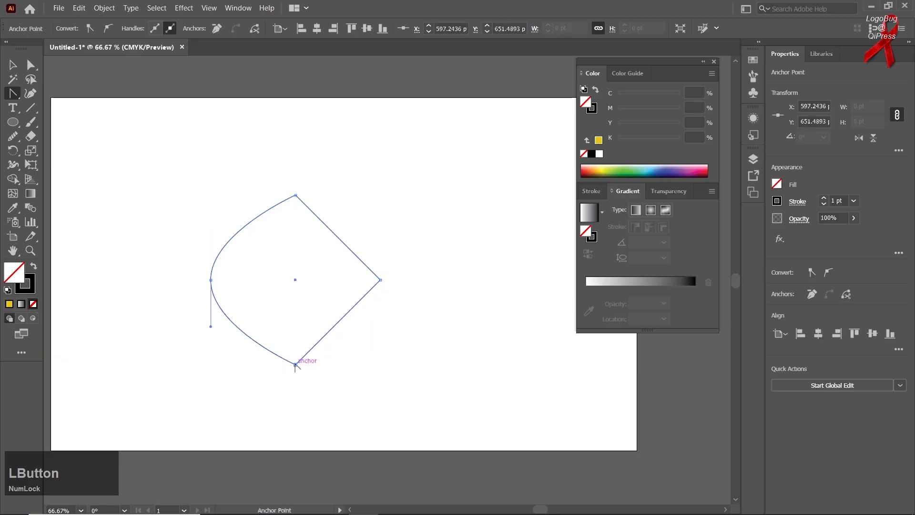
{"action": "left_click", "coordinate": [211, 280]}
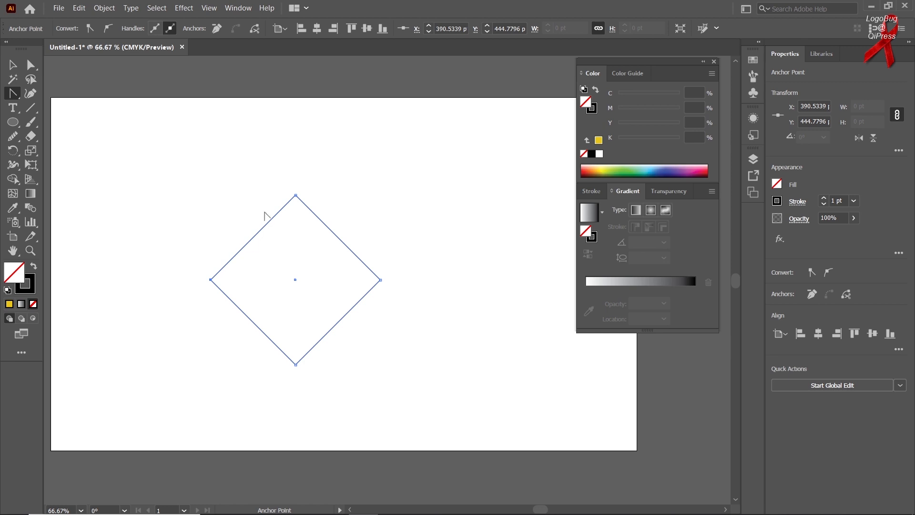
Pull curve handles out of the diamond's four corners to round it again, and deselect the shape.
{"action": "left_click_drag", "start_coordinate": [296, 195], "coordinate": [368, 193]}
{"action": "left_click_drag", "start_coordinate": [380, 281], "coordinate": [380, 328]}
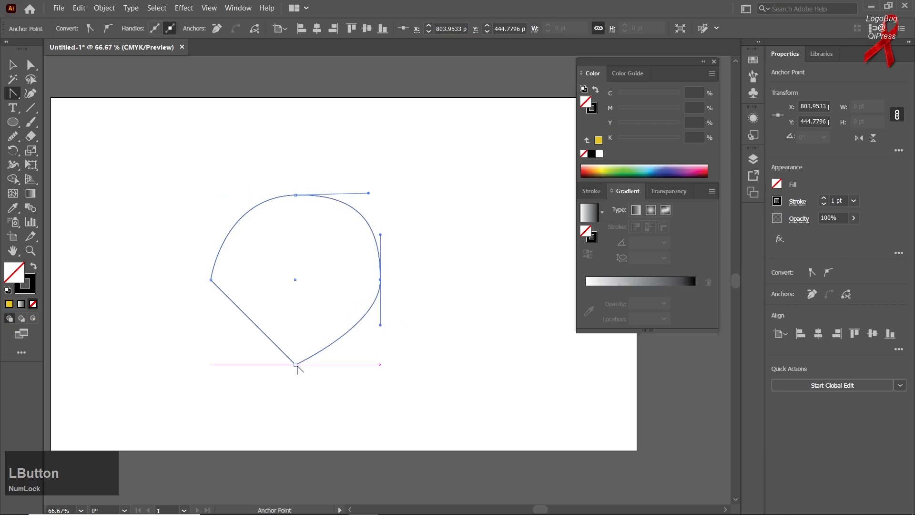
{"action": "left_click_drag", "start_coordinate": [296, 364], "coordinate": [227, 364]}
{"action": "left_click_drag", "start_coordinate": [210, 280], "coordinate": [211, 253]}
{"action": "left_click", "coordinate": [12, 66]}
{"action": "left_click", "coordinate": [136, 148]}
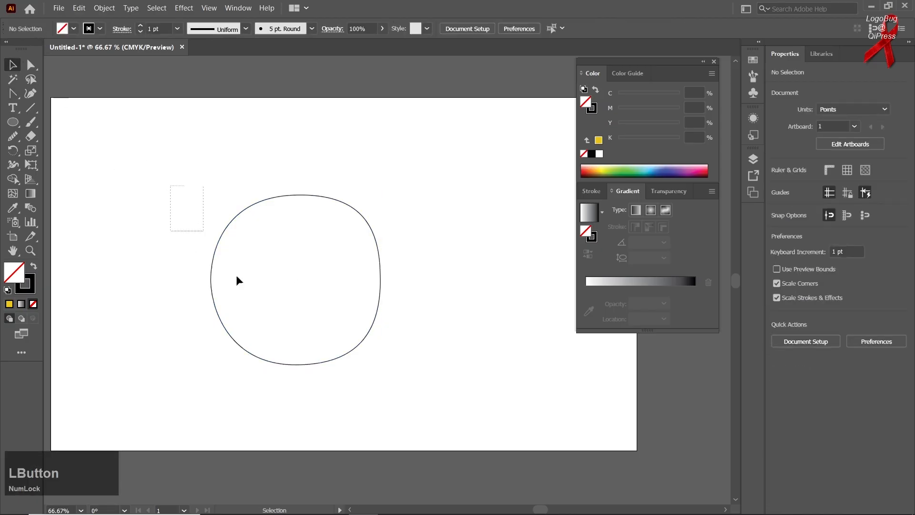
Select the rounded shape and delete it from the artboard.
{"action": "left_click_drag", "start_coordinate": [177, 186], "coordinate": [393, 426]}
{"action": "left_click", "coordinate": [427, 347]}
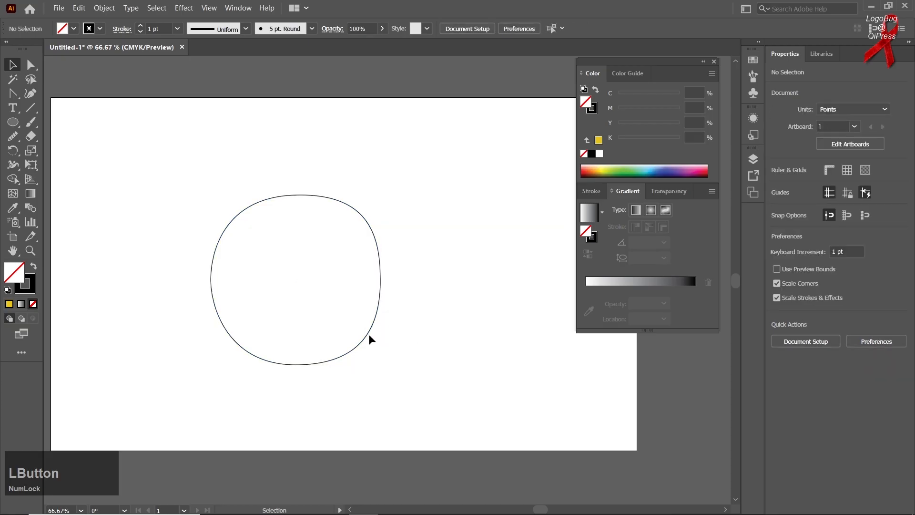
{"action": "left_click", "coordinate": [368, 333]}
{"action": "key", "text": "Delete"}
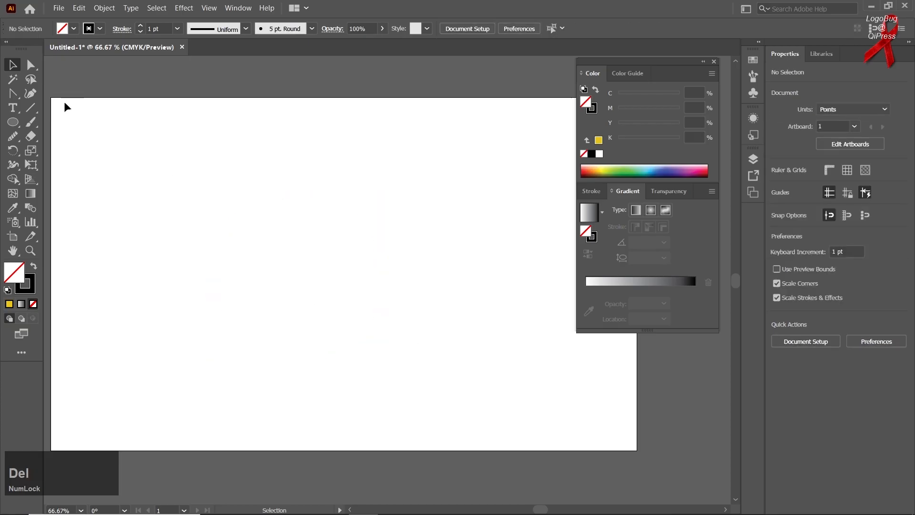
{"action": "right_click", "coordinate": [21, 100]}
{"action": "left_click", "coordinate": [47, 95]}
{"action": "left_click", "coordinate": [22, 68]}
Open the image "umbrella by pen tool png" from the "pen tool prectice" folder on the desktop.
{"action": "left_click", "coordinate": [60, 8]}
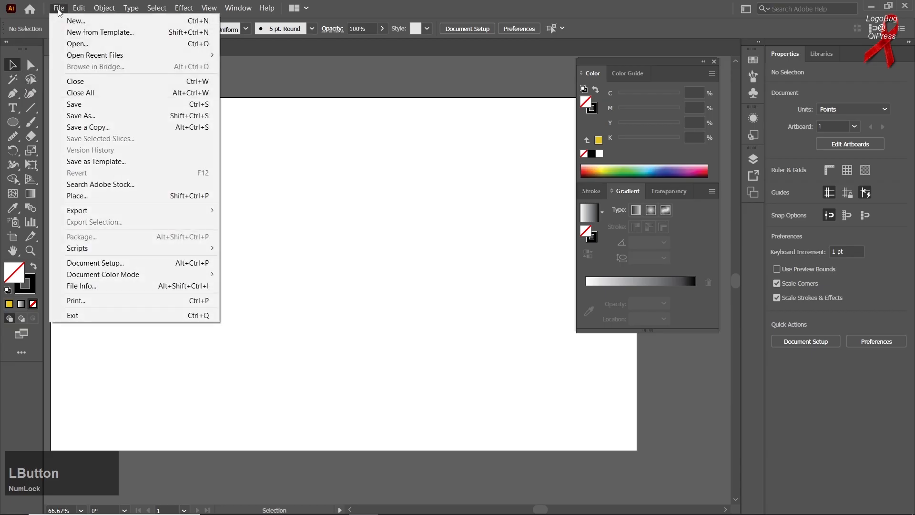
{"action": "left_click", "coordinate": [76, 45]}
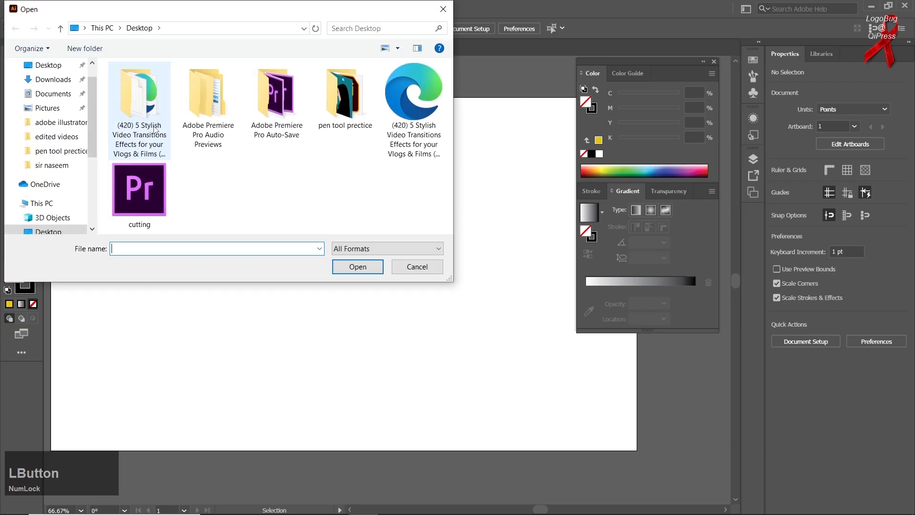
{"action": "double_click", "coordinate": [344, 95]}
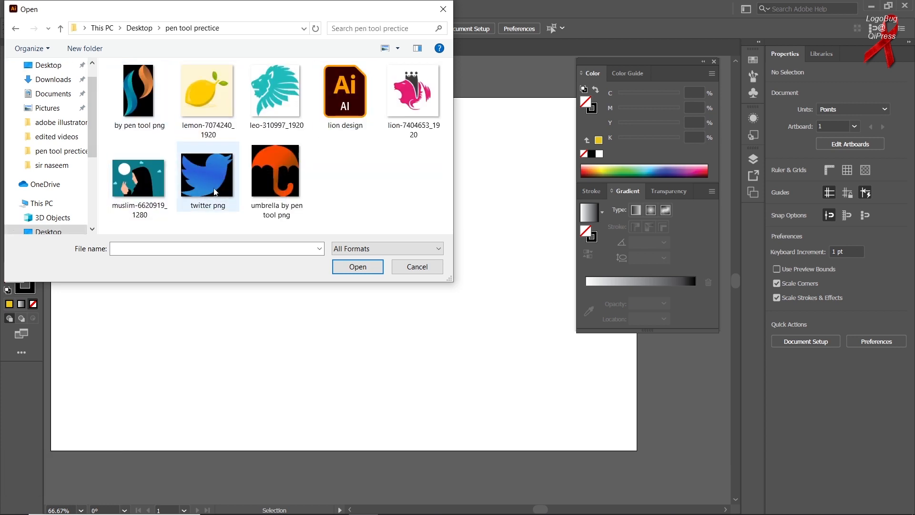
{"action": "left_click", "coordinate": [280, 195]}
{"action": "left_click", "coordinate": [356, 265]}
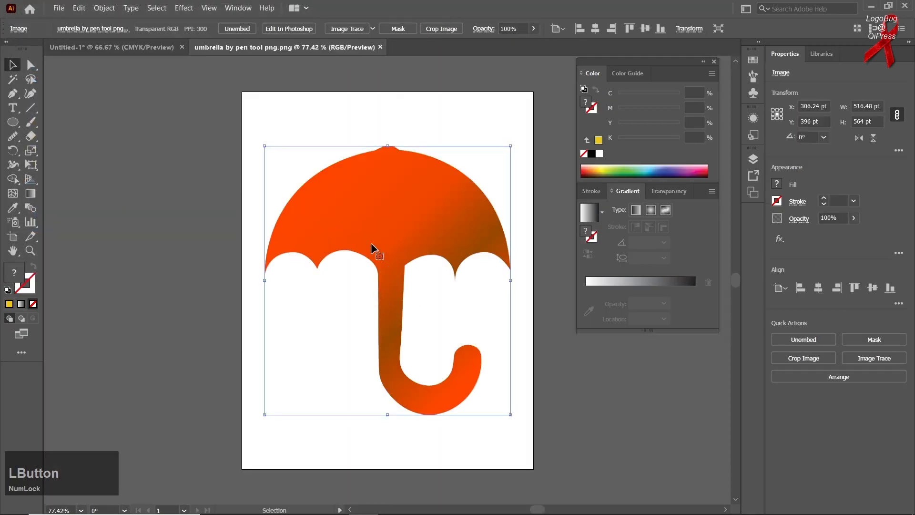
Scale the umbrella image down proportionally about its centre to about 294 × 321 pt, and deselect it.
{"action": "key", "text": "ctrl+minus"}
{"action": "left_click_drag", "start_coordinate": [493, 389], "coordinate": [446, 343]}
{"action": "left_click", "coordinate": [428, 373]}
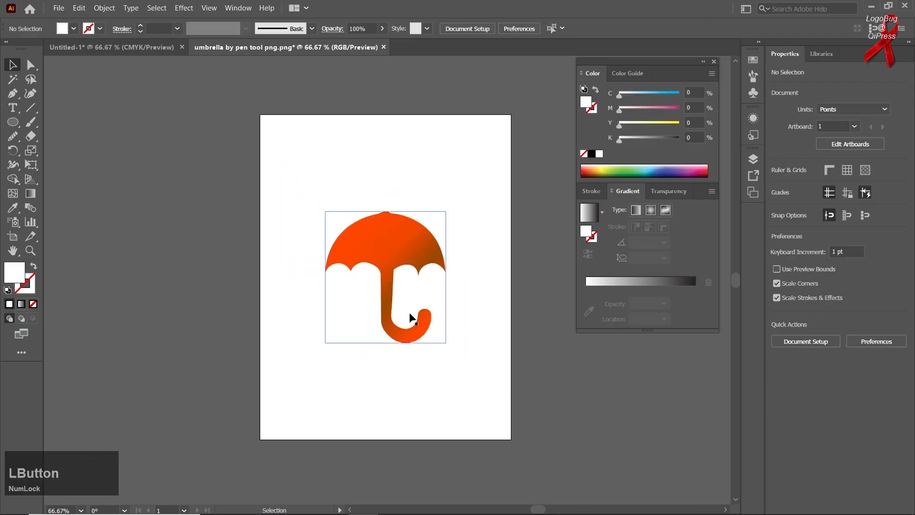
Select the umbrella image and lock it so it can serve as a tracing template.
{"action": "key", "text": "ctrl+1"}
{"action": "left_click_drag", "start_coordinate": [403, 302], "coordinate": [311, 276]}
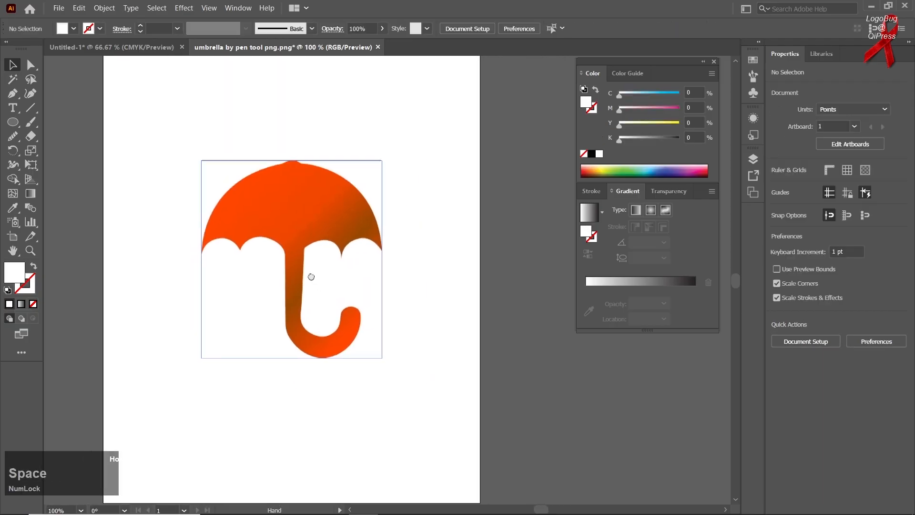
{"action": "left_click_drag", "start_coordinate": [149, 185], "coordinate": [284, 291]}
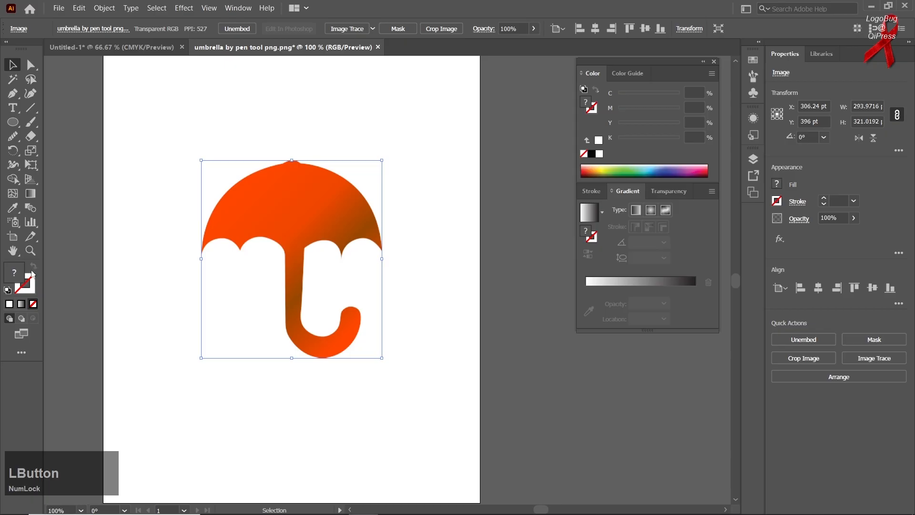
{"action": "left_click", "coordinate": [104, 8]}
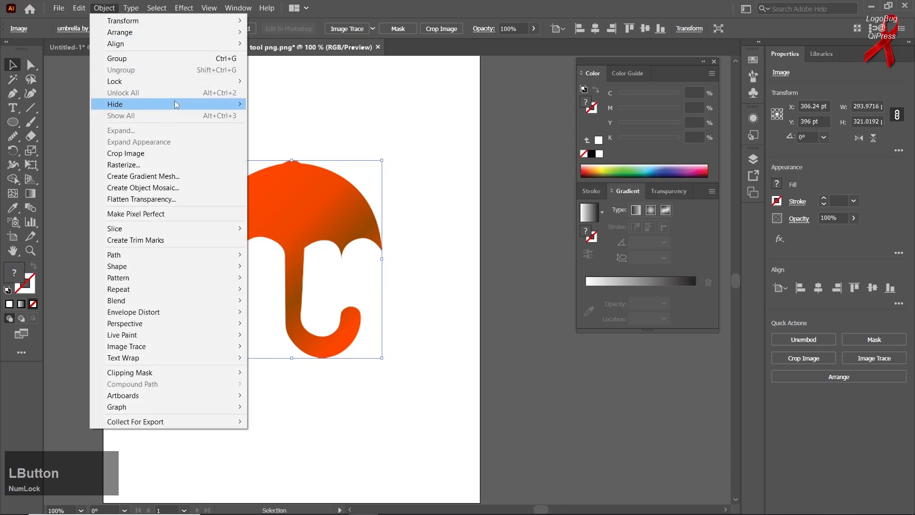
{"action": "mouse_move", "coordinate": [222, 82]}
{"action": "left_click", "coordinate": [267, 82]}
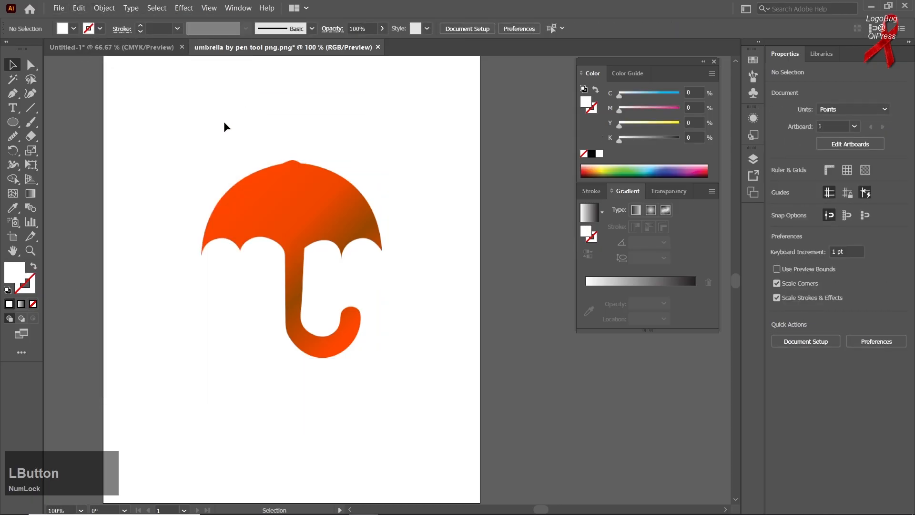
Start a Pen tool path at the canopy's right tip, curving to the first scallop's top, with no fill and a black stroke.
{"action": "scroll", "coordinate": [279, 227], "scroll_direction": "up", "scroll_amount": 2}
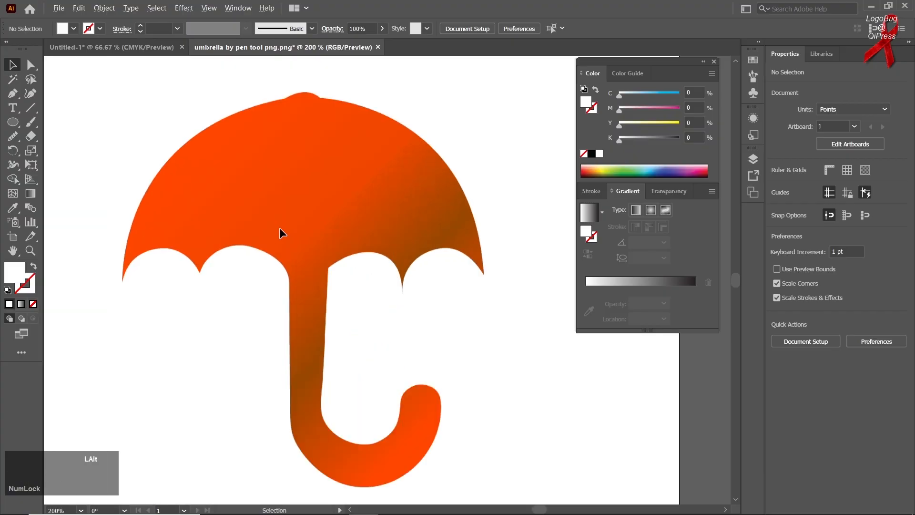
{"action": "left_click_drag", "start_coordinate": [272, 246], "coordinate": [234, 240]}
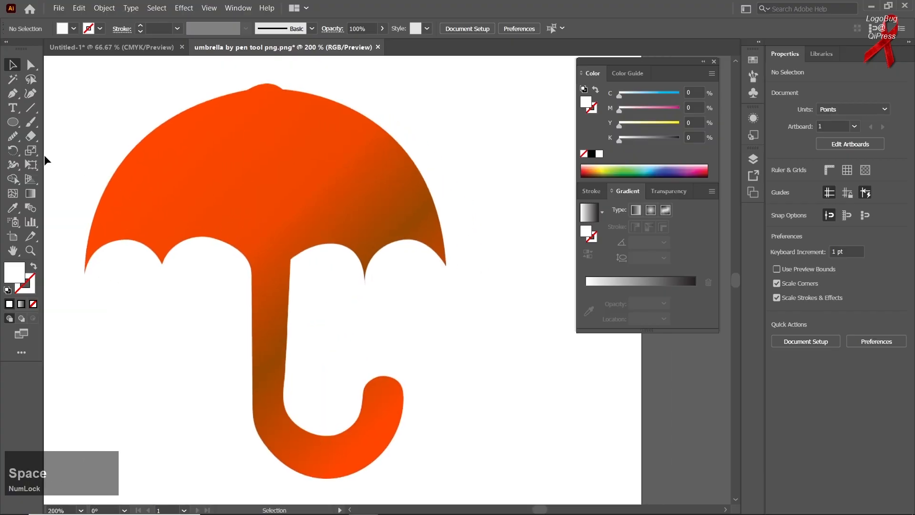
{"action": "right_click", "coordinate": [13, 93]}
{"action": "left_click", "coordinate": [44, 93]}
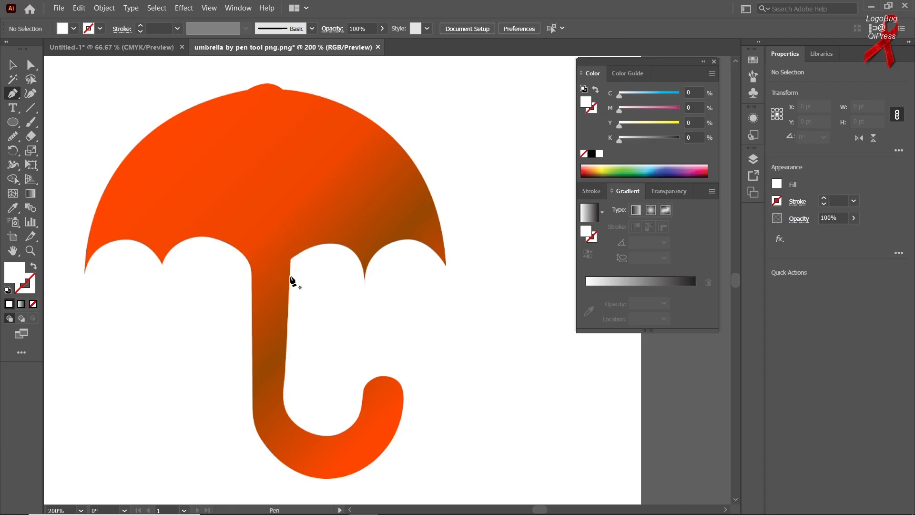
{"action": "left_click", "coordinate": [446, 266]}
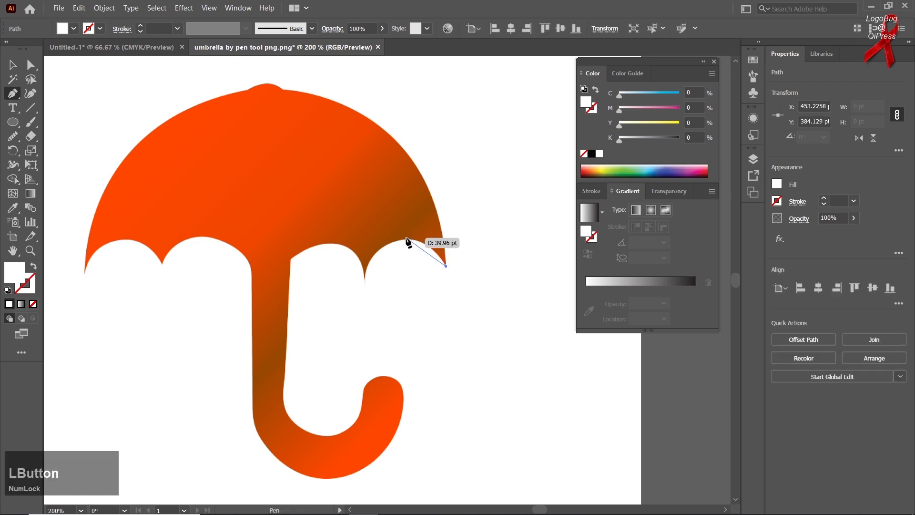
{"action": "left_click_drag", "start_coordinate": [403, 239], "coordinate": [378, 243]}
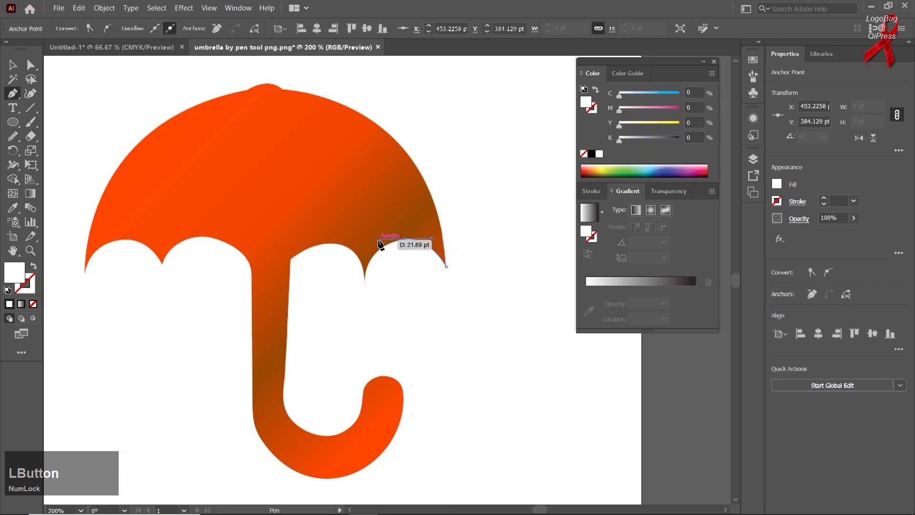
{"action": "left_click", "coordinate": [33, 271]}
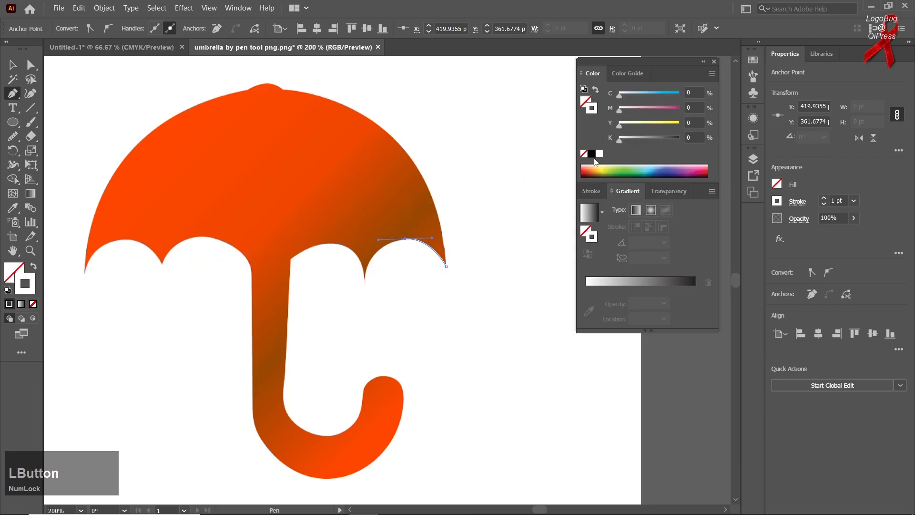
{"action": "left_click", "coordinate": [591, 155]}
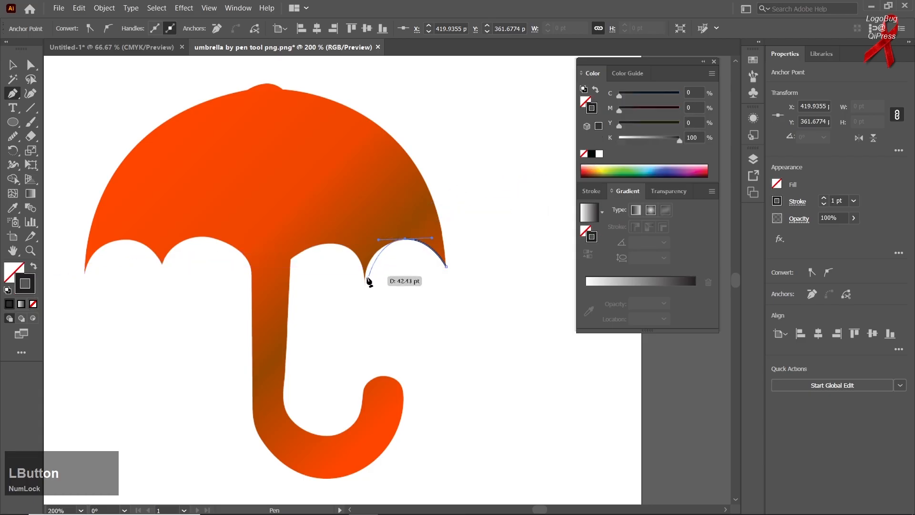
Continue the path to the cusp between the two right scallops, make it a corner, and curve to the second scallop's top.
{"action": "left_click", "coordinate": [365, 281]}
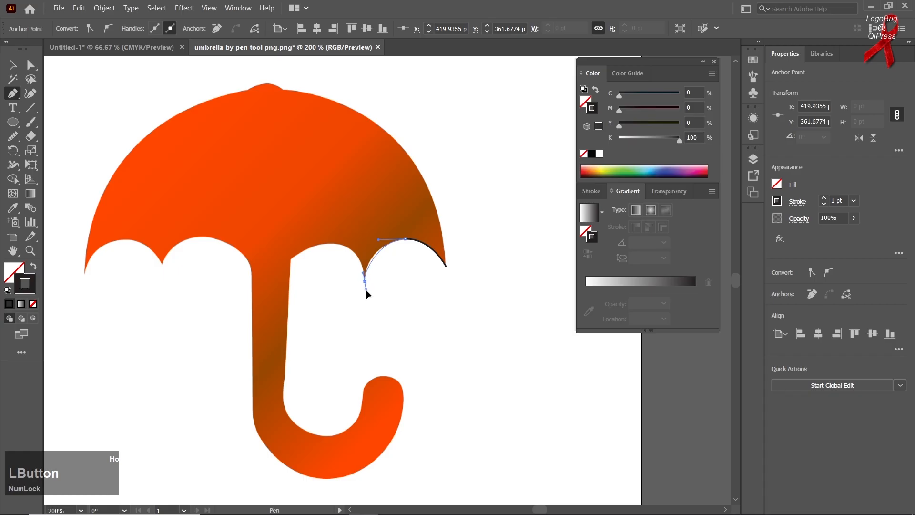
{"action": "left_click_drag", "start_coordinate": [361, 293], "coordinate": [364, 296]}
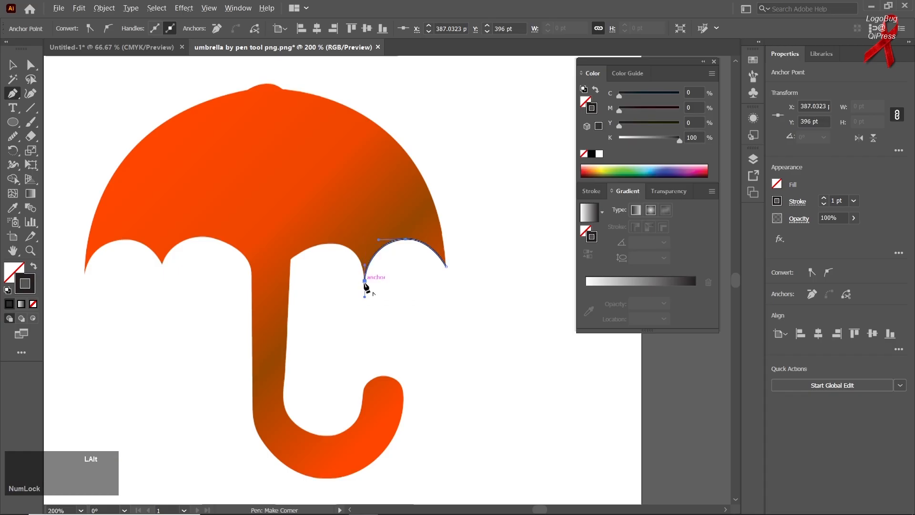
{"action": "scroll", "coordinate": [366, 286], "scroll_direction": "up", "scroll_amount": 1}
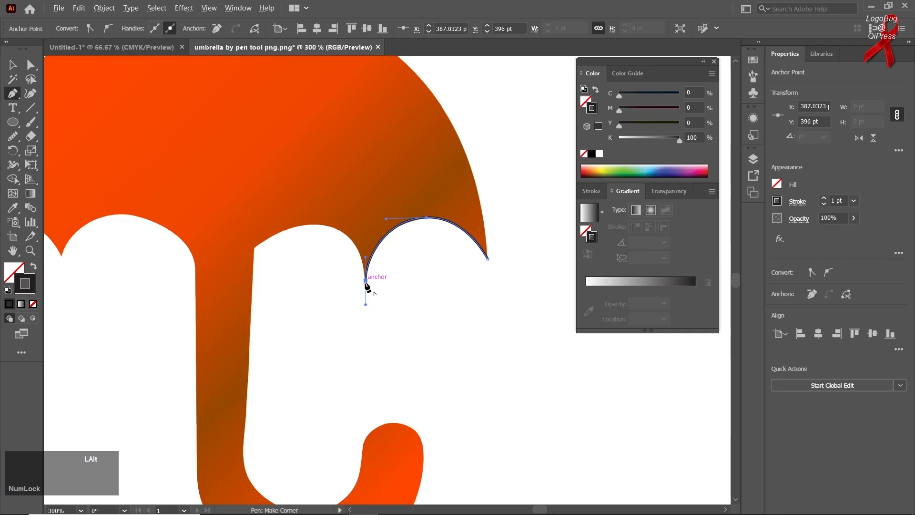
{"action": "left_click", "coordinate": [366, 281], "text": "alt"}
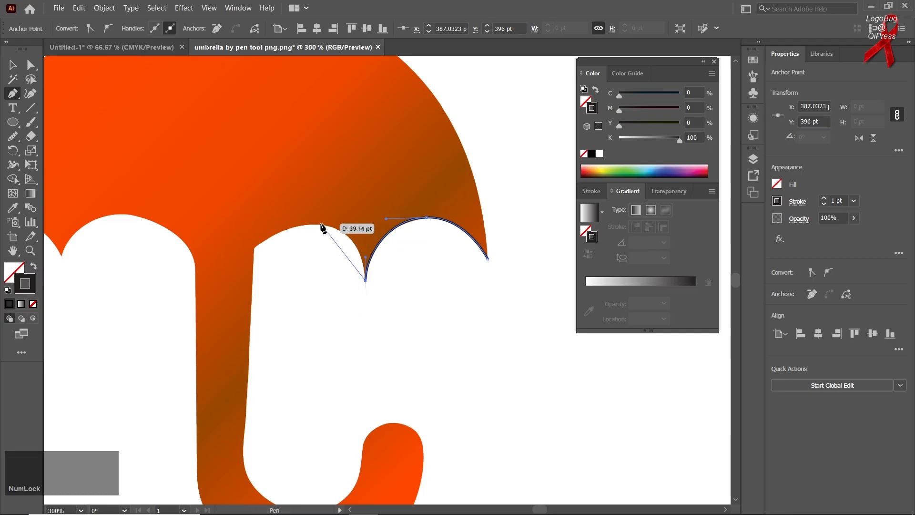
{"action": "left_click", "coordinate": [316, 225]}
{"action": "left_click_drag", "start_coordinate": [269, 221], "coordinate": [266, 224]}
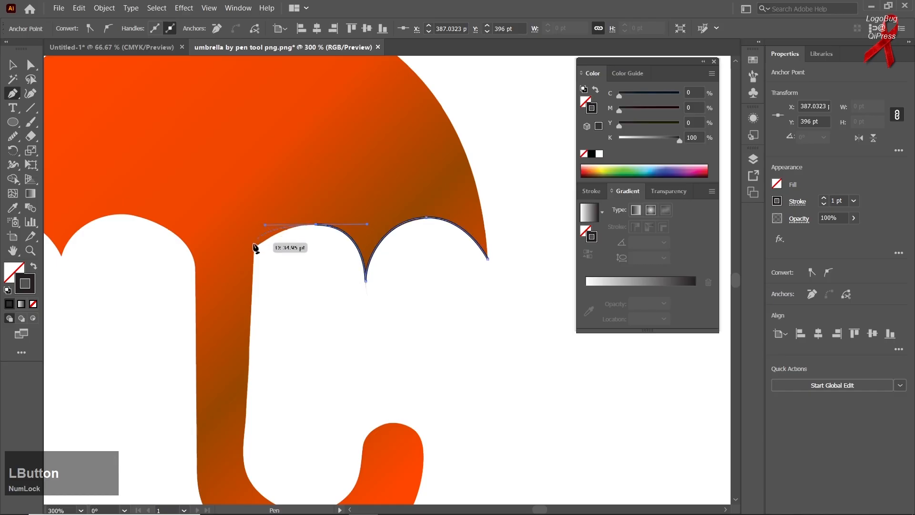
{"action": "left_click", "coordinate": [316, 225]}
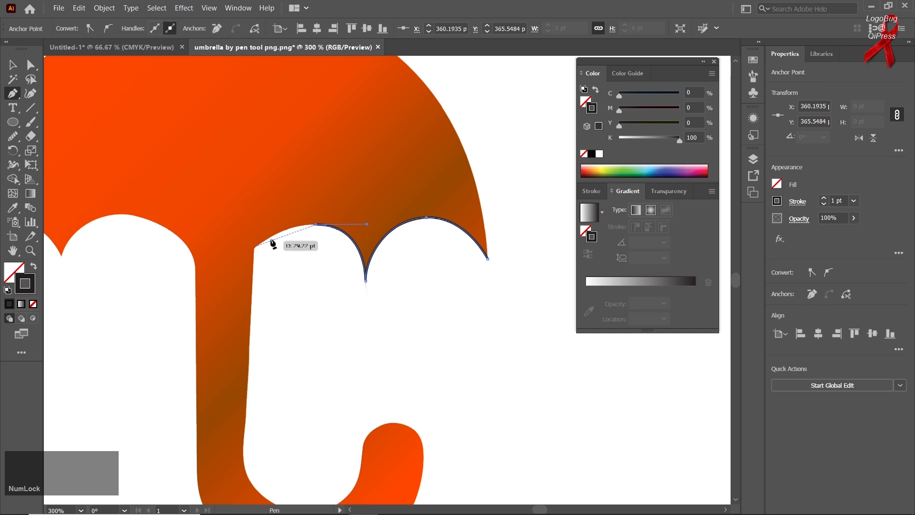
{"action": "key", "text": "ctrl+z"}
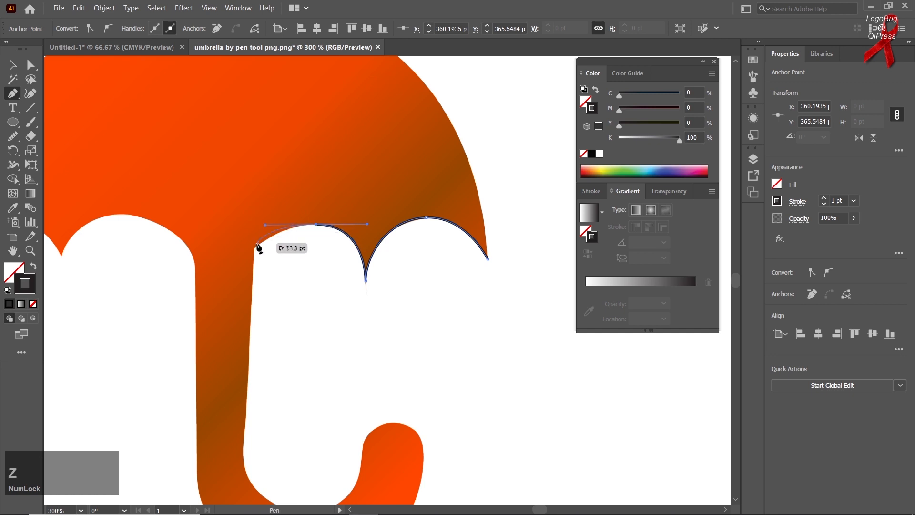
{"action": "scroll", "coordinate": [254, 249], "scroll_direction": "up", "scroll_amount": 5}
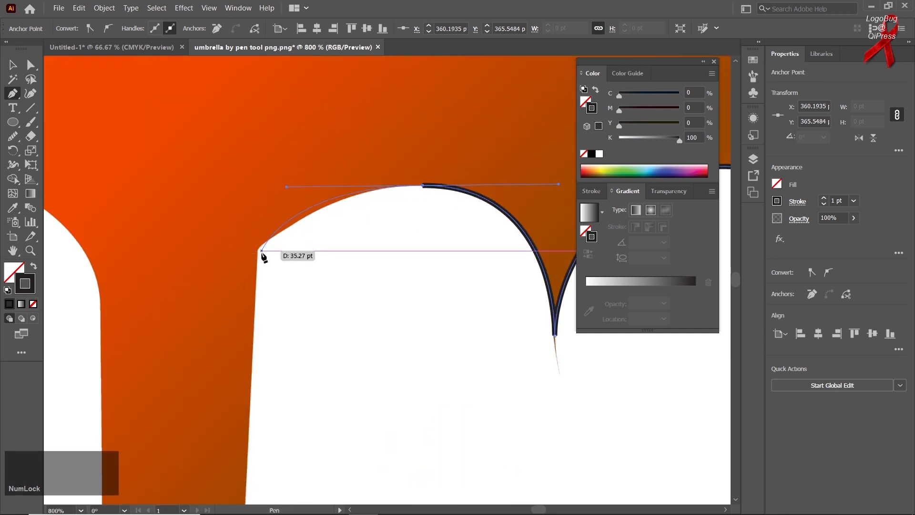
{"action": "left_click_drag", "start_coordinate": [258, 253], "coordinate": [232, 271]}
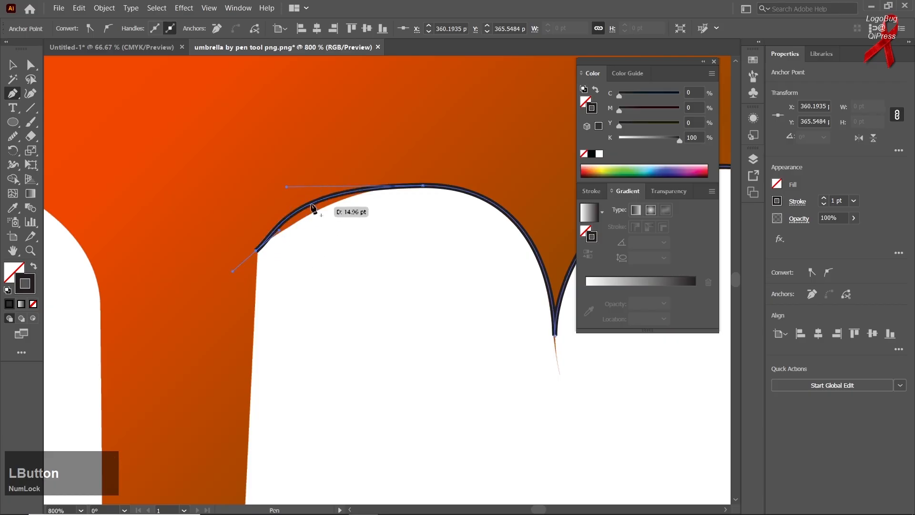
{"action": "key", "text": "ctrl"}
{"action": "key", "text": "ctrl+z"}
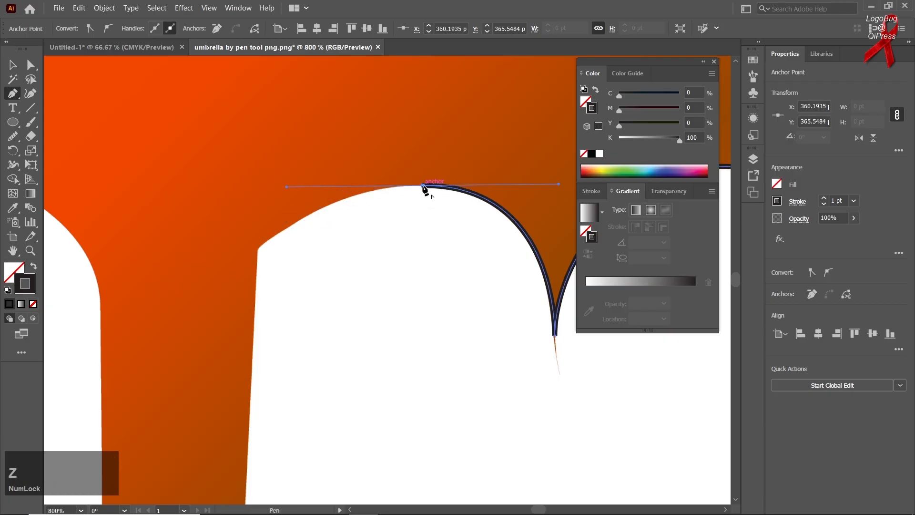
Remove the outgoing handle at the second scallop's top, and curve the path to a corner where the canopy meets the shaft.
{"action": "left_click", "coordinate": [423, 186]}
{"action": "left_click_drag", "start_coordinate": [258, 248], "coordinate": [169, 320]}
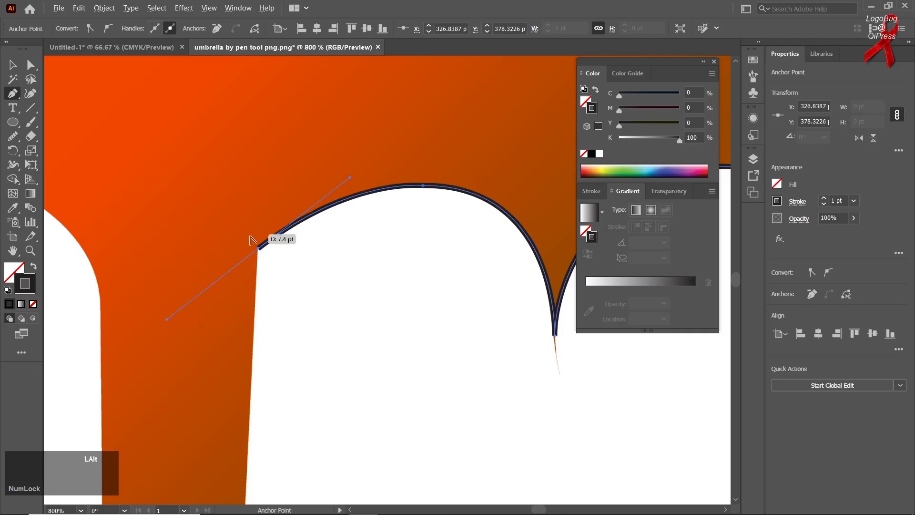
{"action": "left_click", "coordinate": [258, 248], "text": "alt"}
Extend the path down the shaft's inner right edge to a point with short handles just above the hook's bend.
{"action": "scroll", "coordinate": [258, 248], "scroll_direction": "down", "scroll_amount": 5}
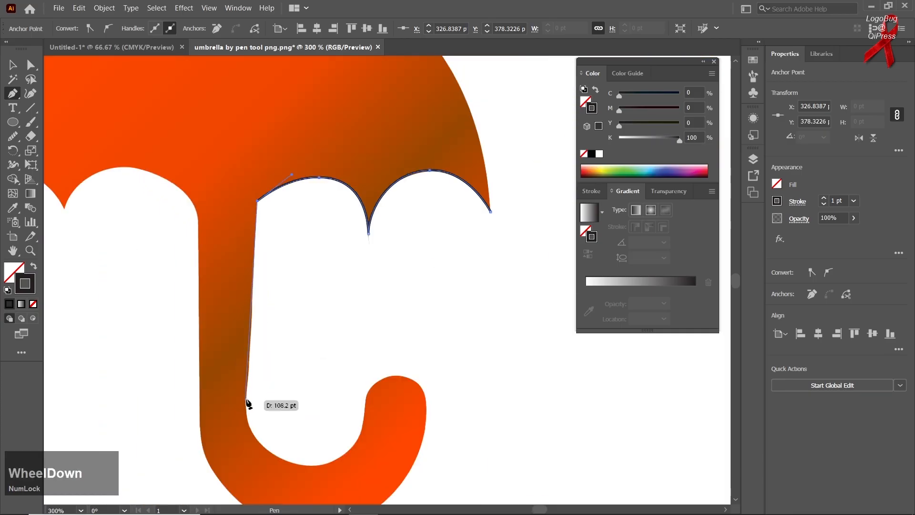
{"action": "left_click", "coordinate": [248, 371]}
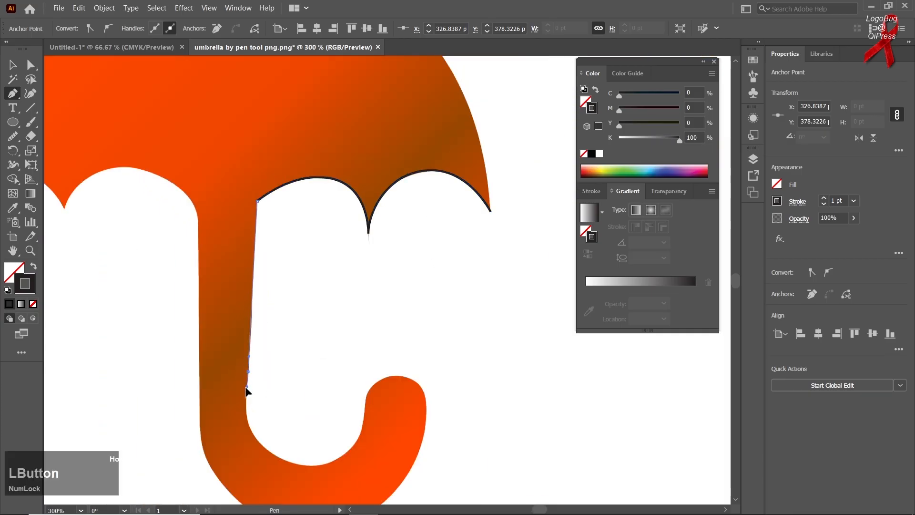
{"action": "left_click_drag", "start_coordinate": [244, 391], "coordinate": [244, 389]}
Trace the bottom of the hook's inner edge with two curved segments, breaking the handles at each new anchor point.
{"action": "scroll", "coordinate": [247, 371], "scroll_direction": "down", "scroll_amount": 3}
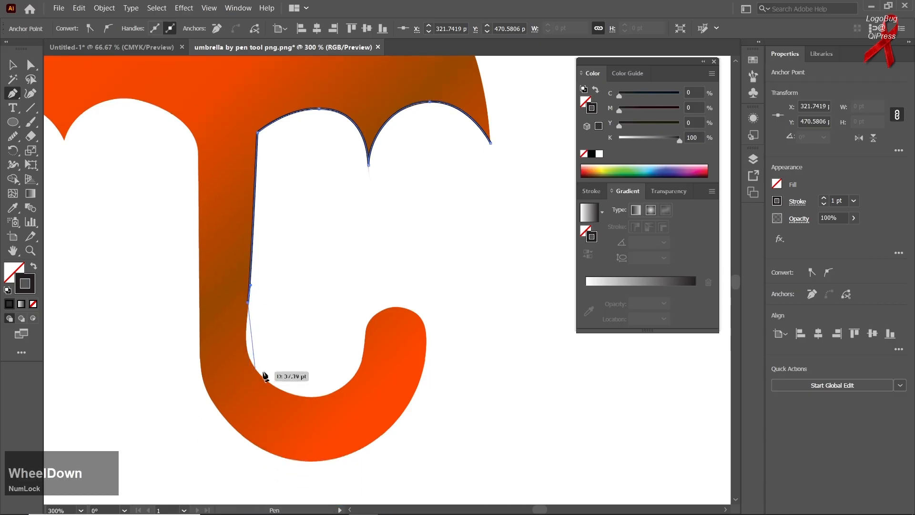
{"action": "left_click", "coordinate": [280, 393]}
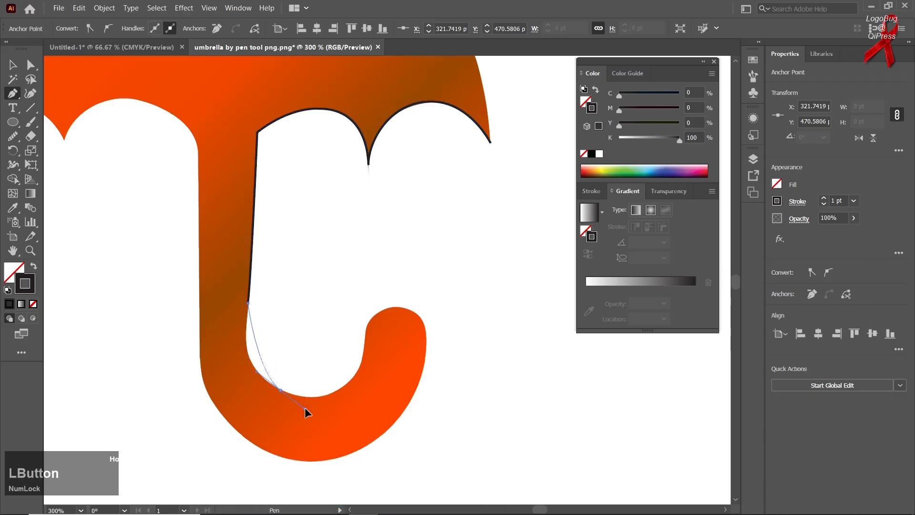
{"action": "left_click_drag", "start_coordinate": [328, 404], "coordinate": [329, 404]}
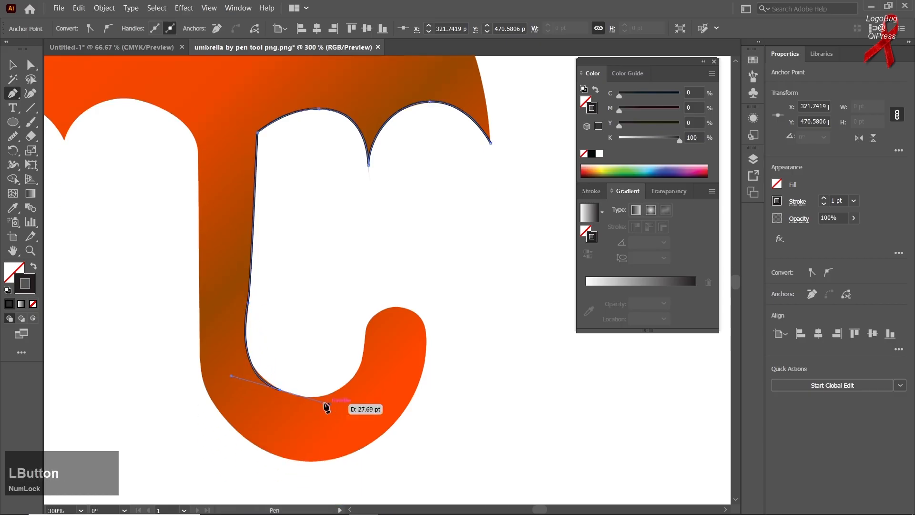
{"action": "left_click", "coordinate": [280, 390], "text": "alt"}
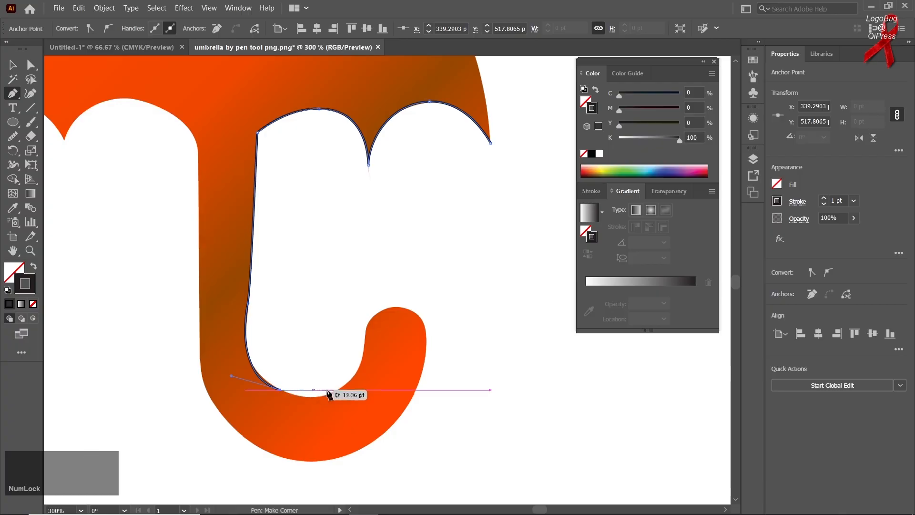
{"action": "left_click", "coordinate": [353, 377]}
{"action": "left_click_drag", "start_coordinate": [387, 343], "coordinate": [388, 344]}
{"action": "left_click", "coordinate": [353, 376], "text": "alt"}
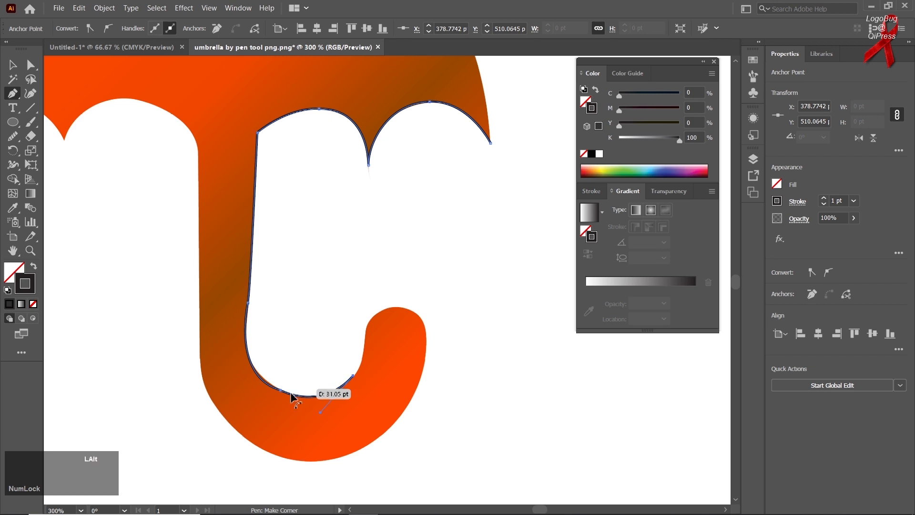
{"action": "scroll", "coordinate": [291, 396], "scroll_direction": "up", "scroll_amount": 5}
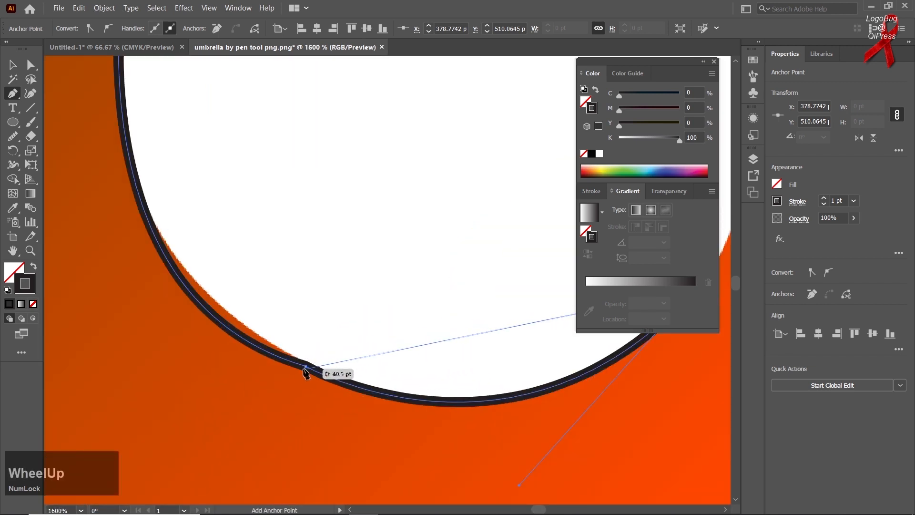
Curve the path up the hook's inner right edge to a point just below its rounded tip, and remove the outgoing handle.
{"action": "scroll", "coordinate": [305, 371], "scroll_direction": "down", "scroll_amount": 4}
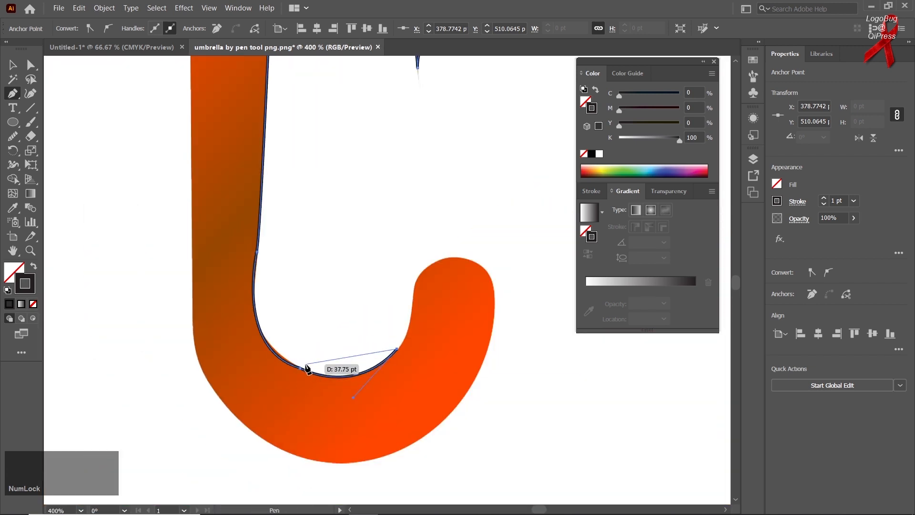
{"action": "scroll", "coordinate": [306, 369], "scroll_direction": "up", "scroll_amount": 3}
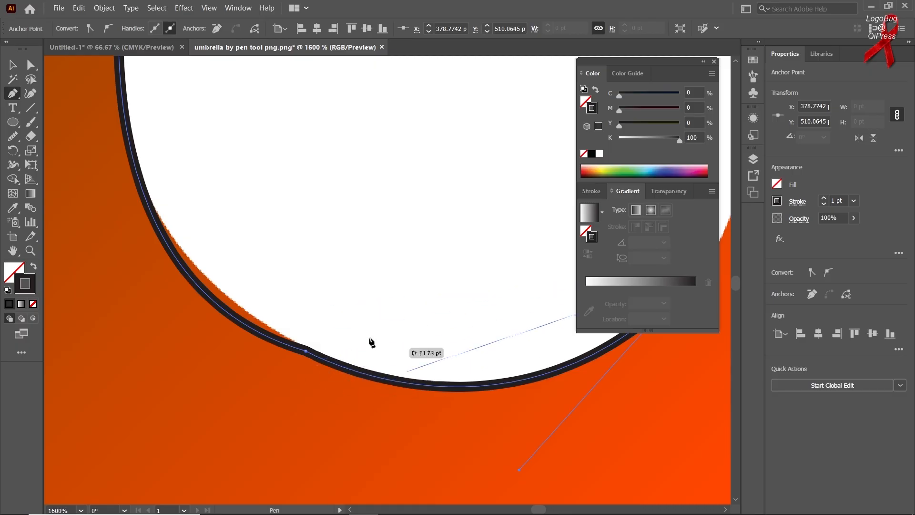
{"action": "scroll", "coordinate": [331, 370], "scroll_direction": "down", "scroll_amount": 2}
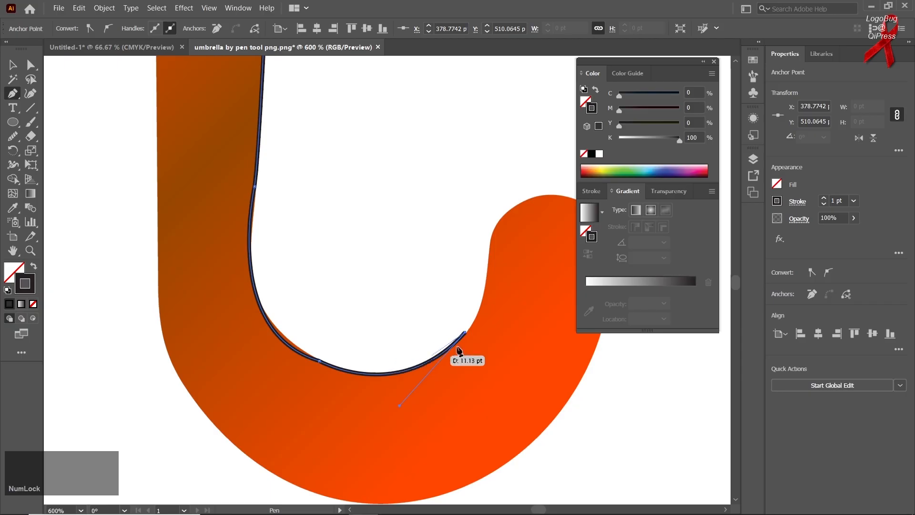
{"action": "left_click_drag", "start_coordinate": [474, 314], "coordinate": [312, 310]}
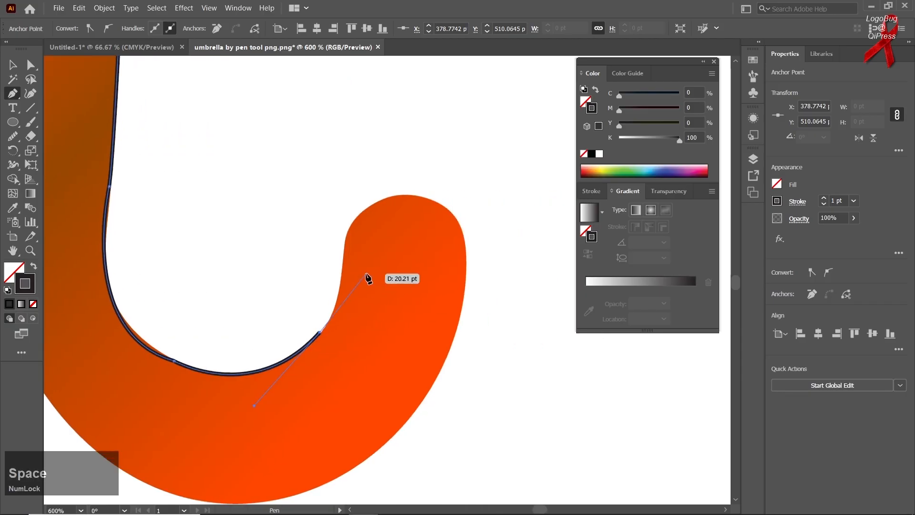
{"action": "left_click_drag", "start_coordinate": [344, 247], "coordinate": [341, 221]}
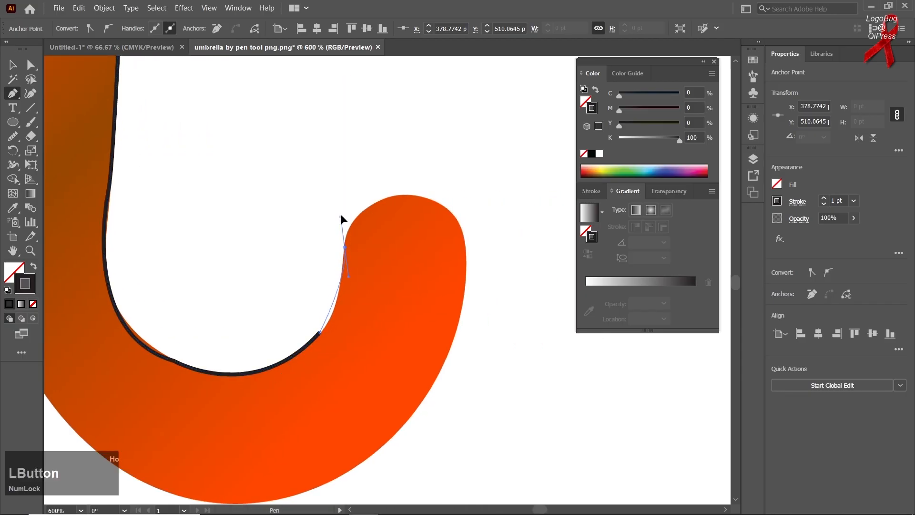
{"action": "left_click_drag", "start_coordinate": [349, 175], "coordinate": [348, 176]}
{"action": "left_click", "coordinate": [345, 247]}
Curve the path over the hook's rounded tip and onto its outer right edge, removing the outgoing handle at each anchor point.
{"action": "left_click_drag", "start_coordinate": [415, 195], "coordinate": [484, 195]}
{"action": "left_click", "coordinate": [415, 195]}
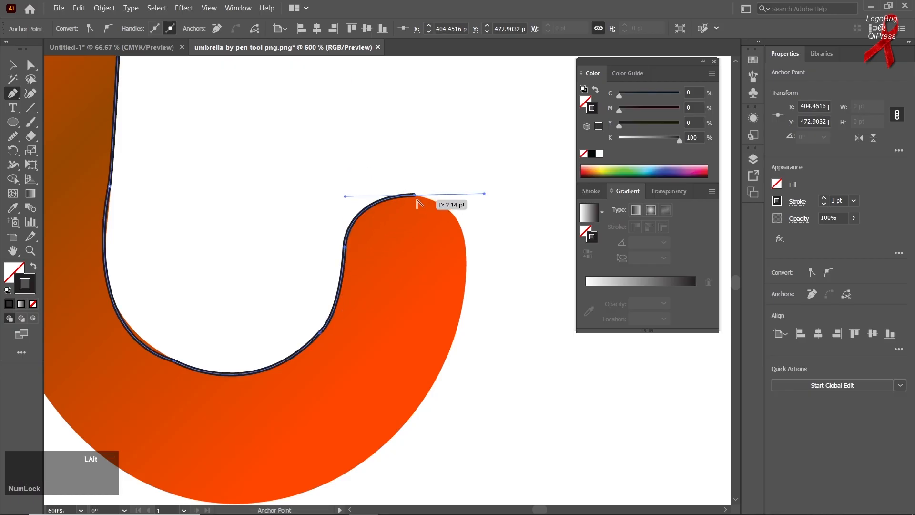
{"action": "left_click", "coordinate": [464, 297], "text": "ctrl"}
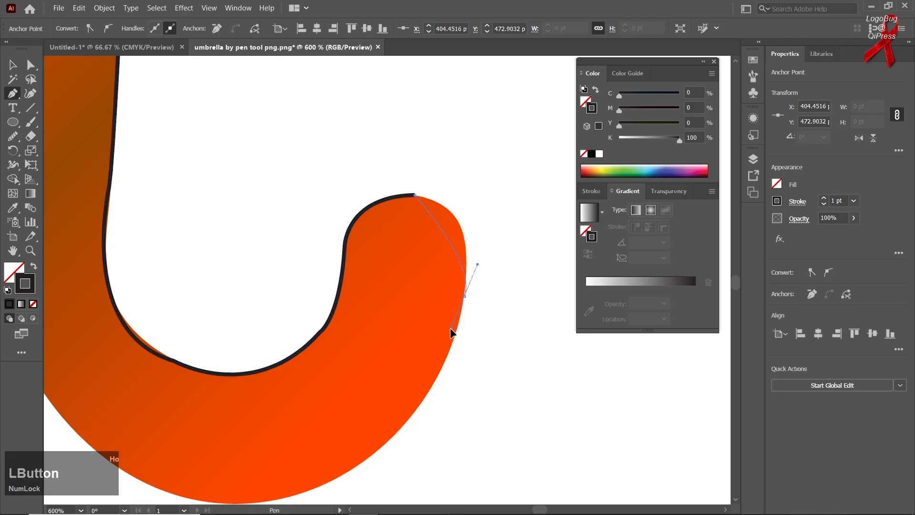
{"action": "left_click_drag", "start_coordinate": [451, 368], "coordinate": [447, 398]}
{"action": "left_click", "coordinate": [465, 296]}
Trace the hook's outer edge with a curved segment to its lowest part, and remove the outgoing handle there.
{"action": "left_click_drag", "start_coordinate": [433, 295], "coordinate": [469, 196]}
{"action": "key", "text": "space"}
{"action": "key", "text": "ctrl+z"}
{"action": "key", "text": "space"}
{"action": "left_click_drag", "start_coordinate": [434, 296], "coordinate": [485, 194]}
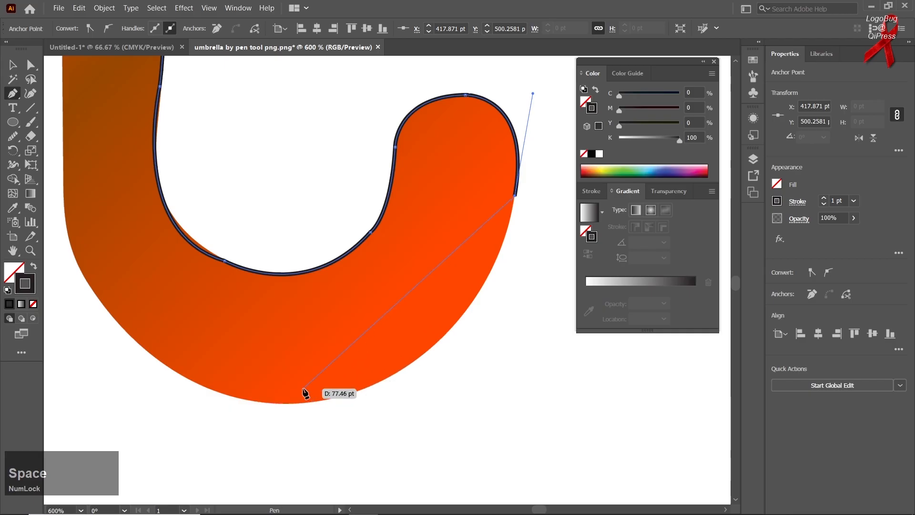
{"action": "scroll", "coordinate": [303, 393], "scroll_direction": "down", "scroll_amount": 2}
{"action": "left_click", "coordinate": [280, 398]}
{"action": "mouse_move", "coordinate": [196, 361]}
{"action": "left_mouse_down"}
{"action": "mouse_move", "coordinate": [153, 381]}
{"action": "mouse_move", "coordinate": [170, 390]}
{"action": "mouse_move", "coordinate": [166, 380]}
{"action": "left_mouse_up"}
{"action": "left_click", "coordinate": [278, 396], "text": "alt"}
Curve the path up to the shaft's outer left edge, make that point a corner, and run a straight segment to the canopy.
{"action": "left_click_drag", "start_coordinate": [184, 275], "coordinate": [194, 175]}
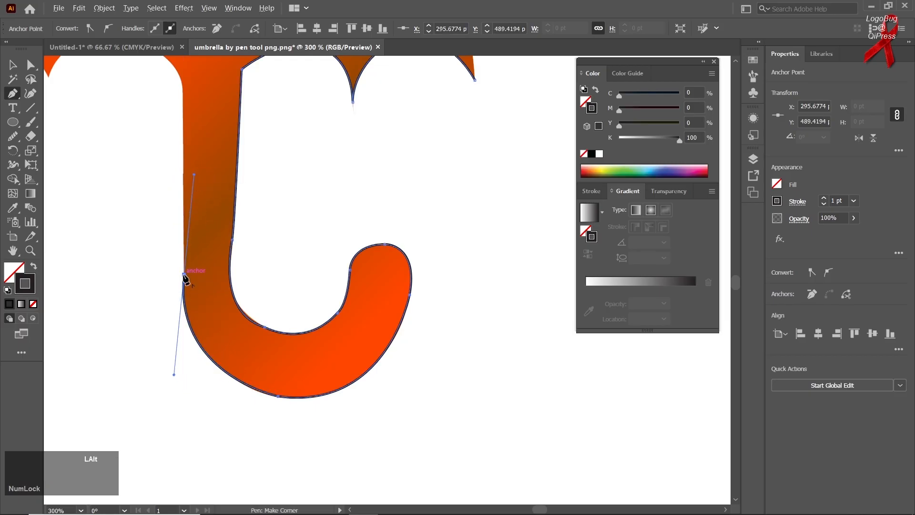
{"action": "scroll", "coordinate": [181, 273], "scroll_direction": "down", "scroll_amount": 1}
{"action": "scroll", "coordinate": [182, 263], "scroll_direction": "down", "scroll_amount": 1}
{"action": "key", "text": "space"}
{"action": "left_click_drag", "start_coordinate": [161, 234], "coordinate": [280, 336]}
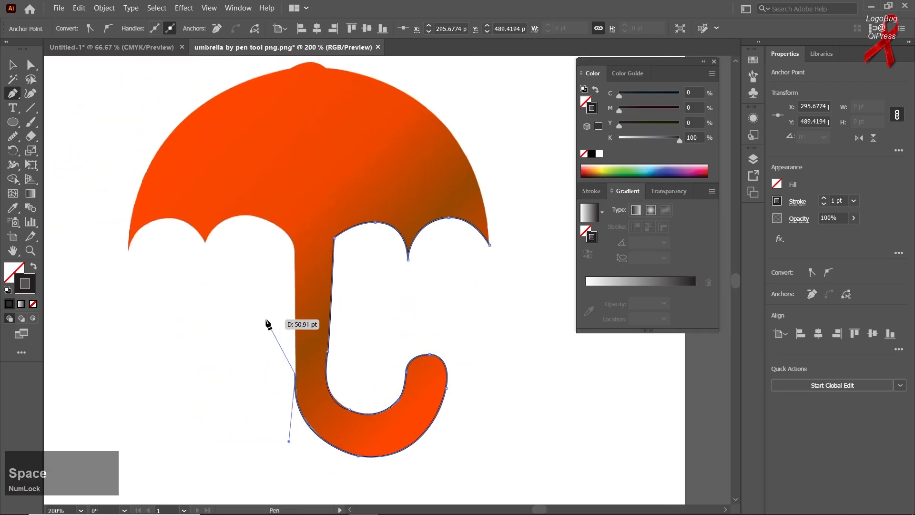
{"action": "key", "text": "space"}
{"action": "left_click_drag", "start_coordinate": [273, 302], "coordinate": [239, 277]}
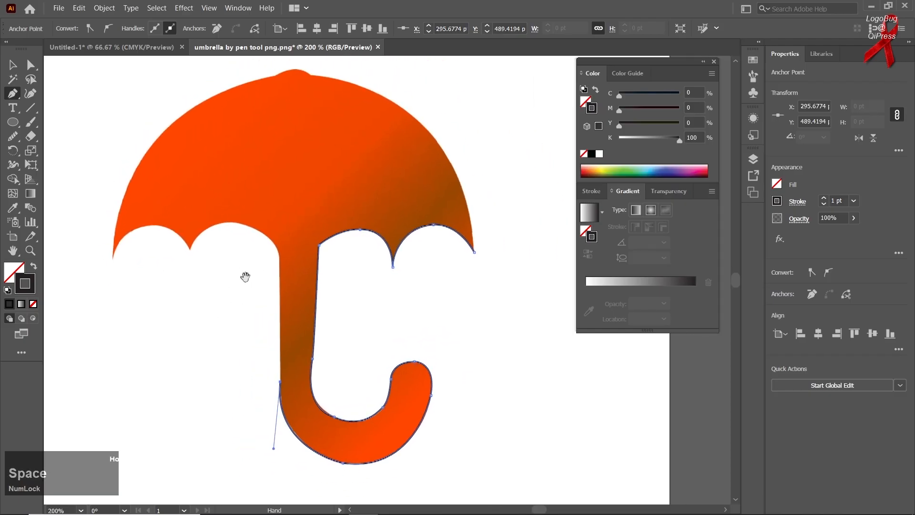
{"action": "left_click", "coordinate": [281, 260]}
{"action": "key", "text": "alt"}
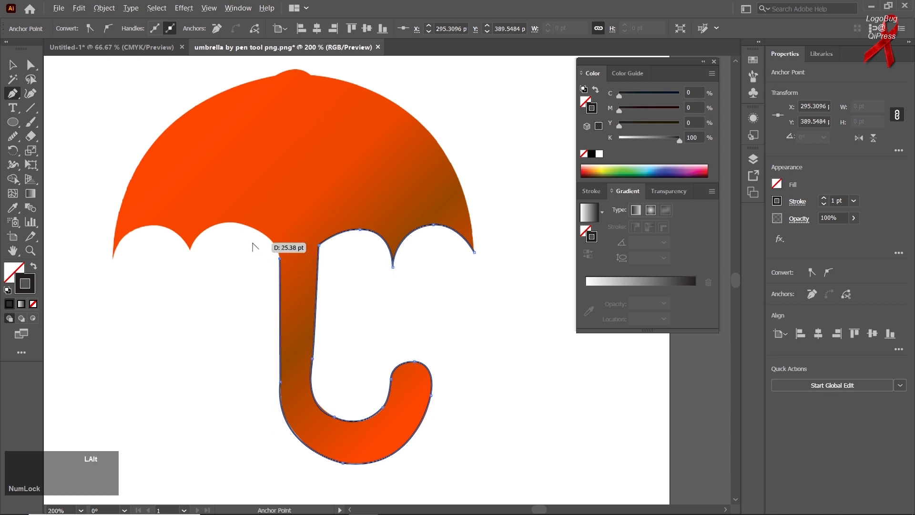
Curve the path to the top of the scallop just left of the shaft, and remove the outgoing handle.
{"action": "scroll", "coordinate": [253, 245], "scroll_direction": "up", "scroll_amount": 1}
{"action": "left_click_drag", "start_coordinate": [230, 215], "coordinate": [173, 215]}
{"action": "key", "text": "alt"}
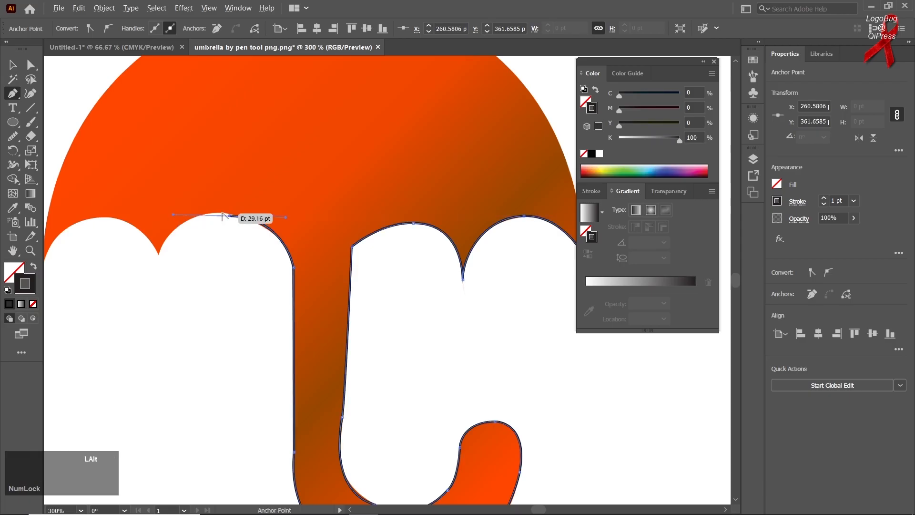
{"action": "left_click_drag", "start_coordinate": [231, 217], "coordinate": [220, 222]}
Curve the path down to the cusp between the two left scallops, and make it a corner point.
{"action": "scroll", "coordinate": [224, 219], "scroll_direction": "up", "scroll_amount": 3}
{"action": "scroll", "coordinate": [229, 219], "scroll_direction": "down", "scroll_amount": 4}
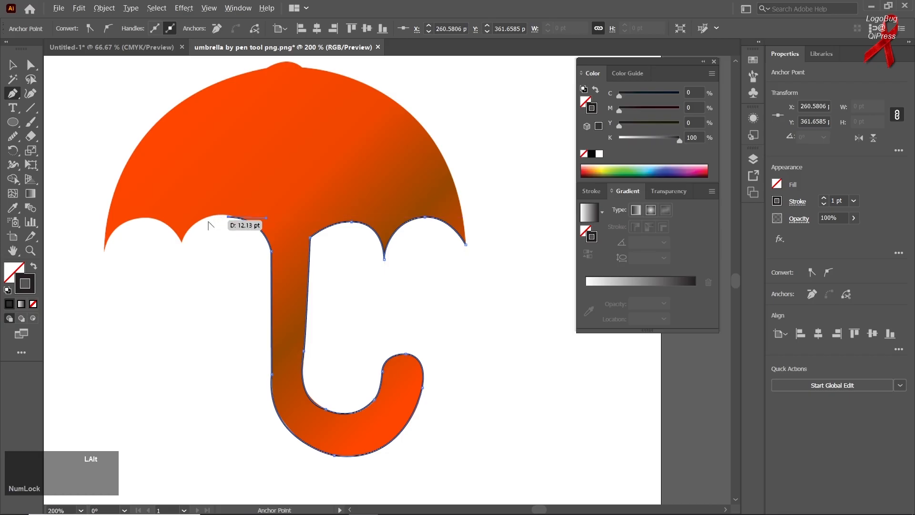
{"action": "scroll", "coordinate": [207, 225], "scroll_direction": "up", "scroll_amount": 3}
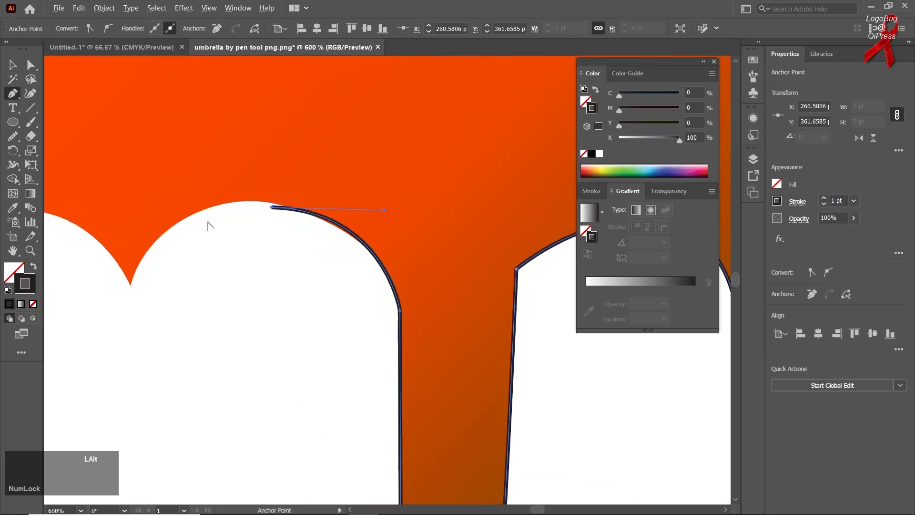
{"action": "scroll", "coordinate": [208, 225], "scroll_direction": "up", "scroll_amount": 1}
{"action": "key", "text": "space"}
{"action": "left_click_drag", "start_coordinate": [111, 271], "coordinate": [277, 259]}
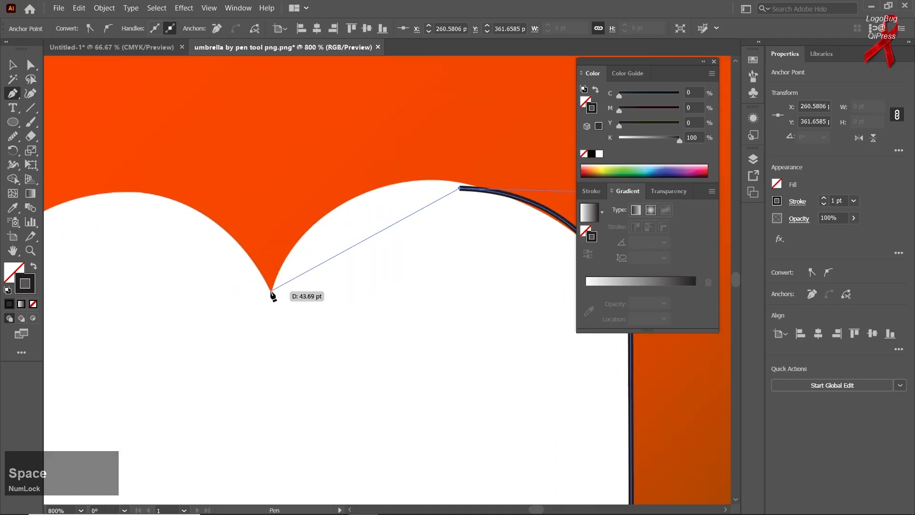
{"action": "mouse_move", "coordinate": [271, 292]}
{"action": "left_mouse_down"}
{"action": "mouse_move", "coordinate": [192, 431]}
{"action": "mouse_move", "coordinate": [206, 434]}
{"action": "left_mouse_up"}
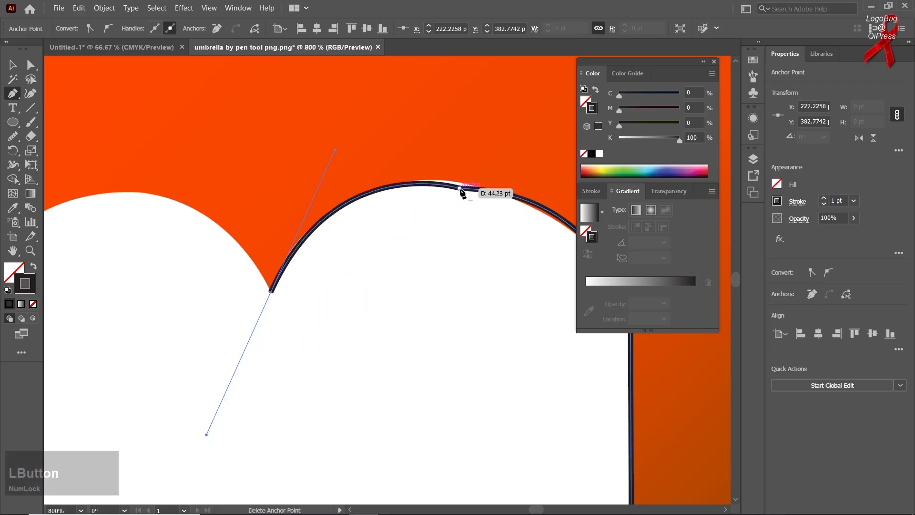
{"action": "left_click", "coordinate": [270, 291]}
Curve the path over the far-left scallop and end it at the canopy's left tip, redoing the tip's anchor point.
{"action": "left_click_drag", "start_coordinate": [221, 286], "coordinate": [366, 292]}
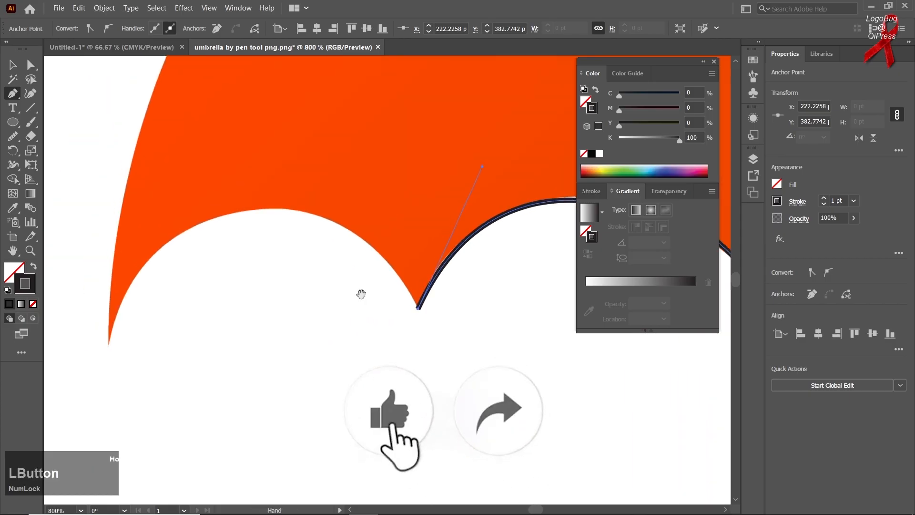
{"action": "left_click_drag", "start_coordinate": [247, 210], "coordinate": [121, 224]}
{"action": "left_click", "coordinate": [110, 344]}
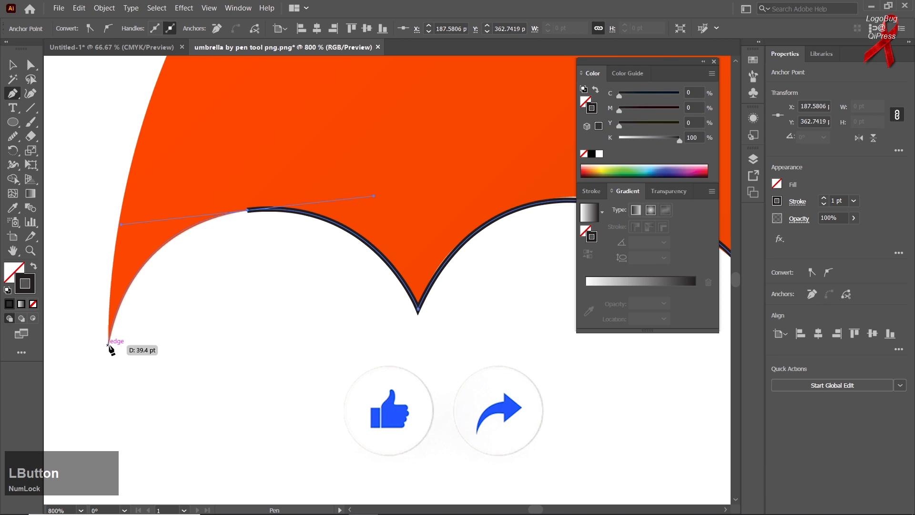
{"action": "scroll", "coordinate": [112, 334], "scroll_direction": "down", "scroll_amount": 1, "text": "alt"}
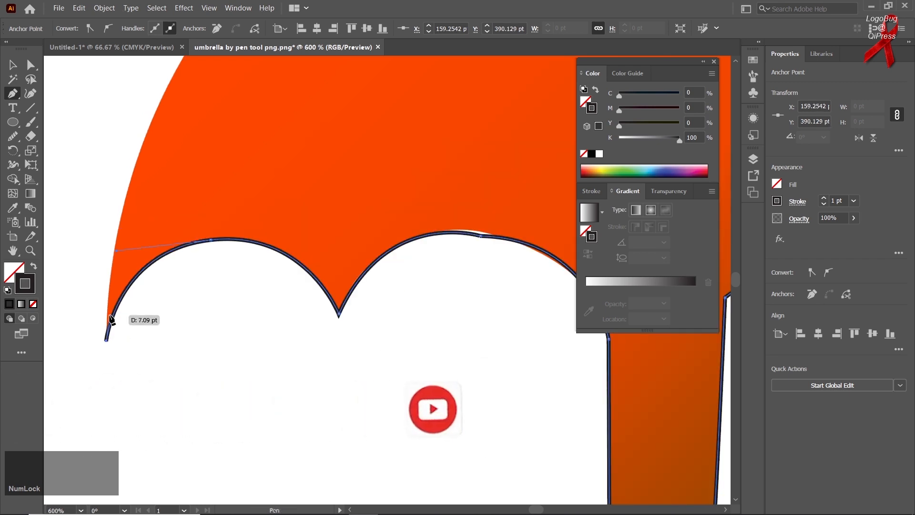
{"action": "key", "text": "ctrl+z"}
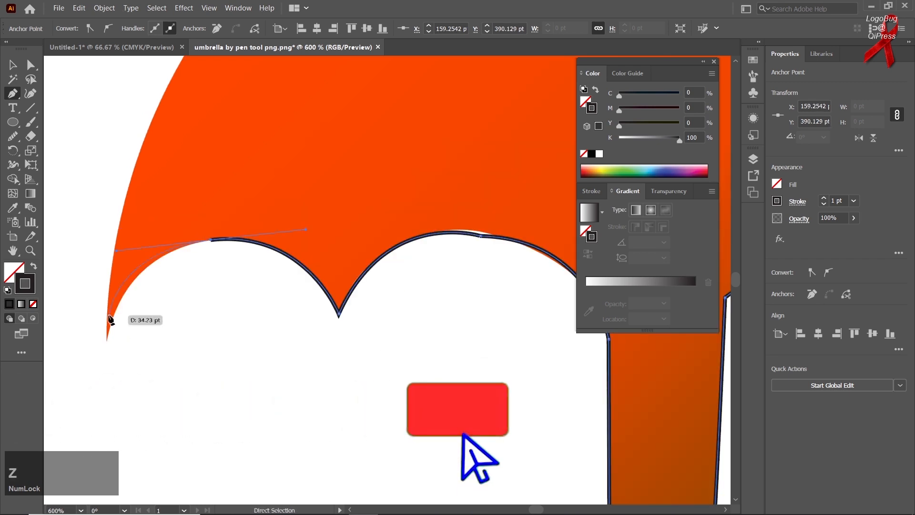
{"action": "left_click", "coordinate": [110, 345]}
Trace the canopy's outer left edge with two curved segments up to the left base of the top cap, removing the handle between them.
{"action": "scroll", "coordinate": [117, 260], "scroll_direction": "down", "scroll_amount": 3, "text": "alt"}
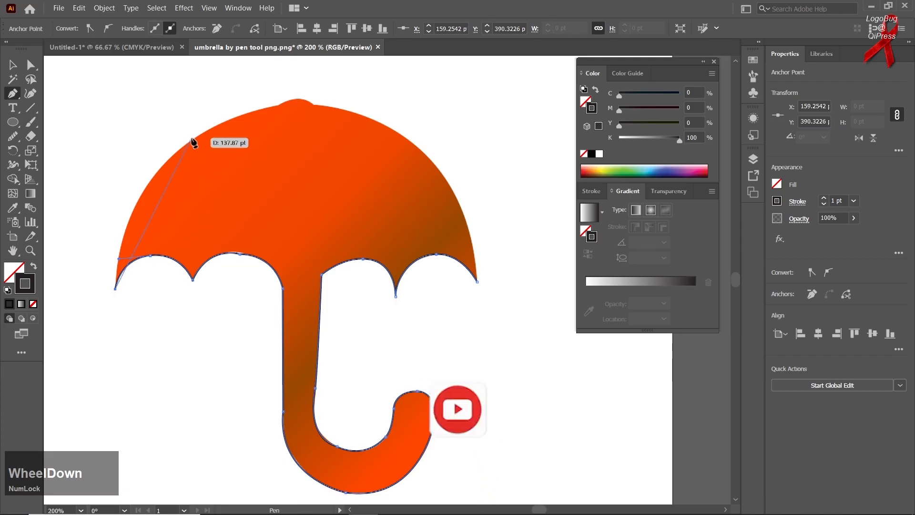
{"action": "left_click_drag", "start_coordinate": [198, 136], "coordinate": [286, 78]}
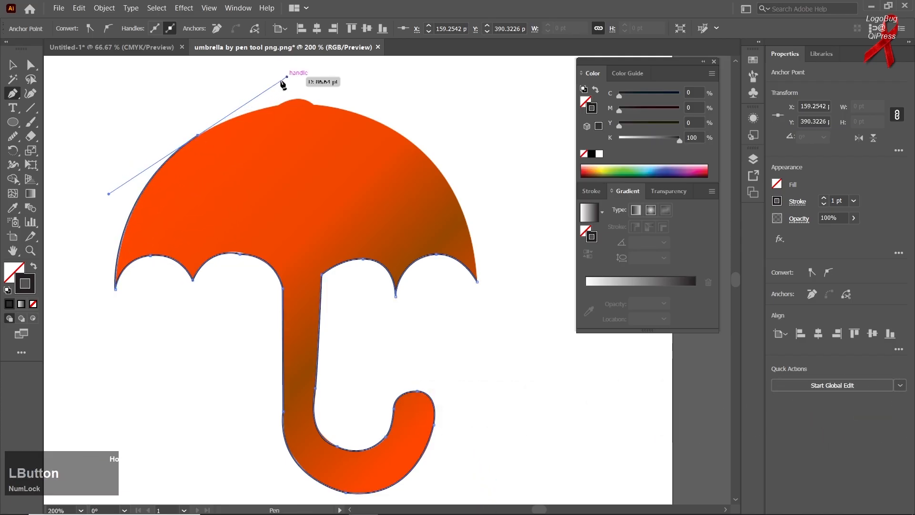
{"action": "left_click", "coordinate": [198, 136], "text": "alt"}
{"action": "scroll", "coordinate": [247, 126], "scroll_direction": "up", "scroll_amount": 2}
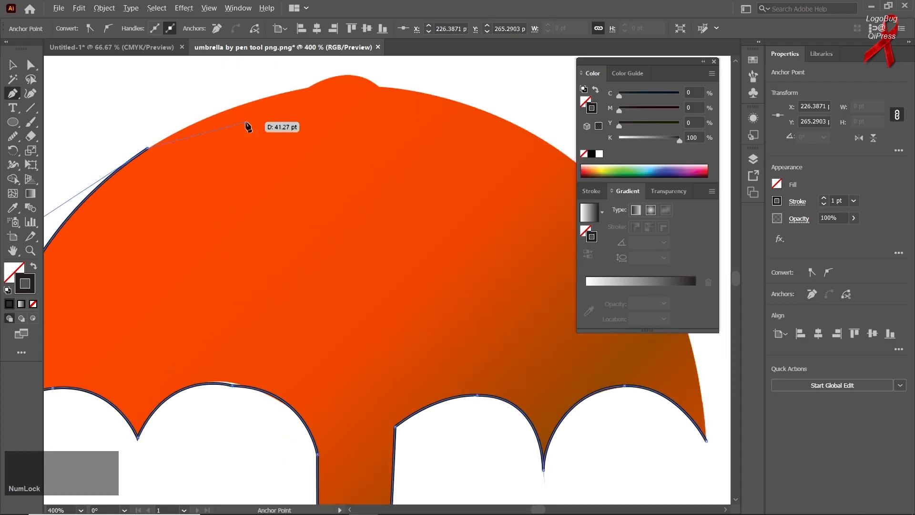
{"action": "left_click", "coordinate": [307, 88]}
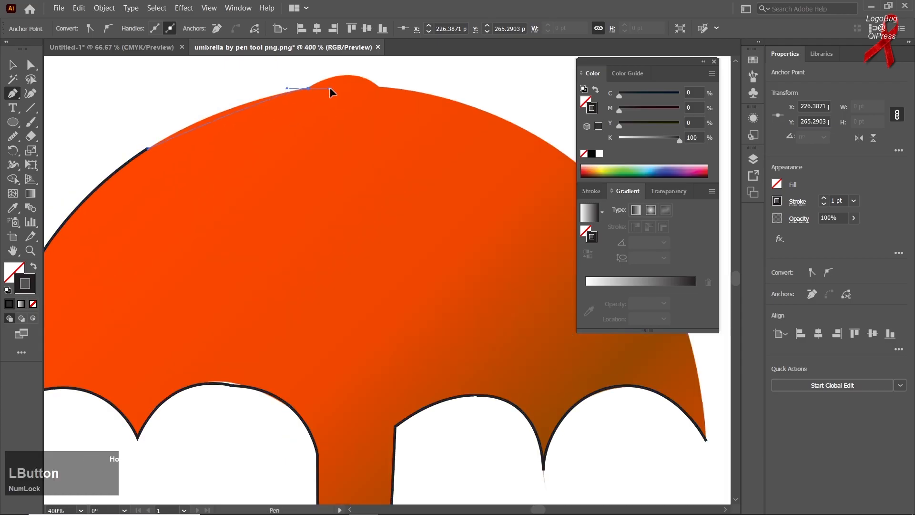
{"action": "left_click_drag", "start_coordinate": [359, 86], "coordinate": [378, 79]}
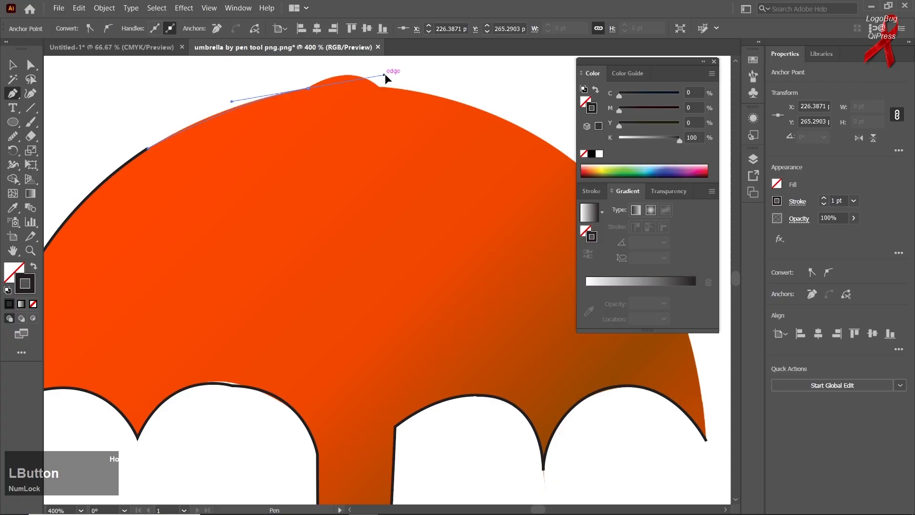
{"action": "left_click_drag", "start_coordinate": [386, 75], "coordinate": [386, 74]}
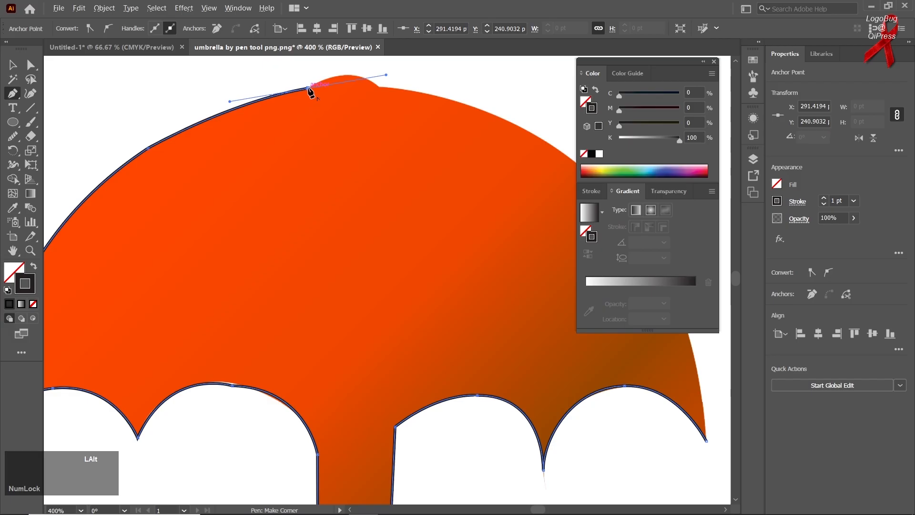
Curve the path over the top cap to a corner, and close it along the right edge at the canopy's right tip.
{"action": "left_click_drag", "start_coordinate": [379, 87], "coordinate": [408, 116]}
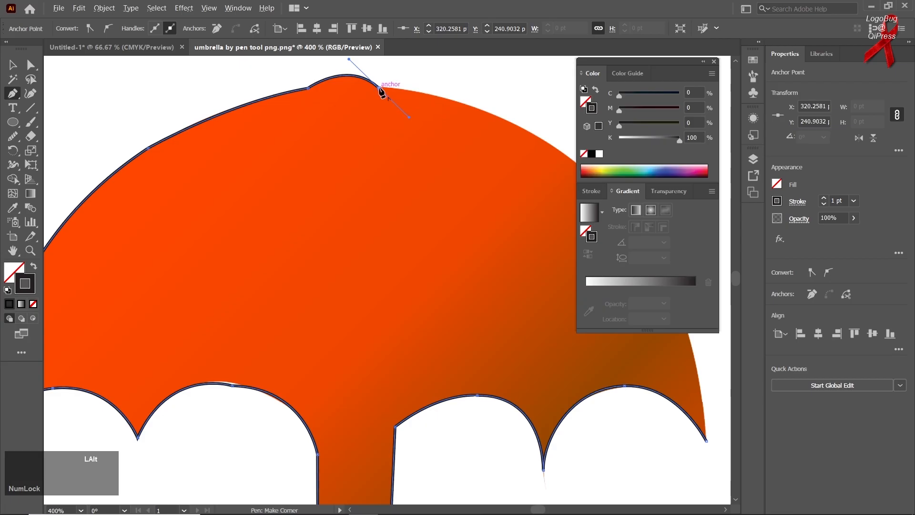
{"action": "key", "text": "space"}
{"action": "left_click_drag", "start_coordinate": [375, 91], "coordinate": [216, 114]}
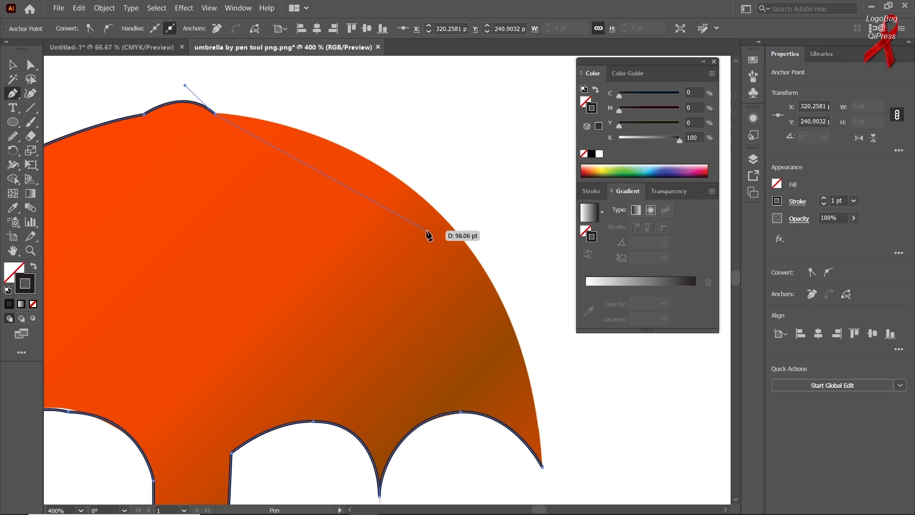
{"action": "scroll", "coordinate": [428, 233], "scroll_direction": "down", "scroll_amount": 2}
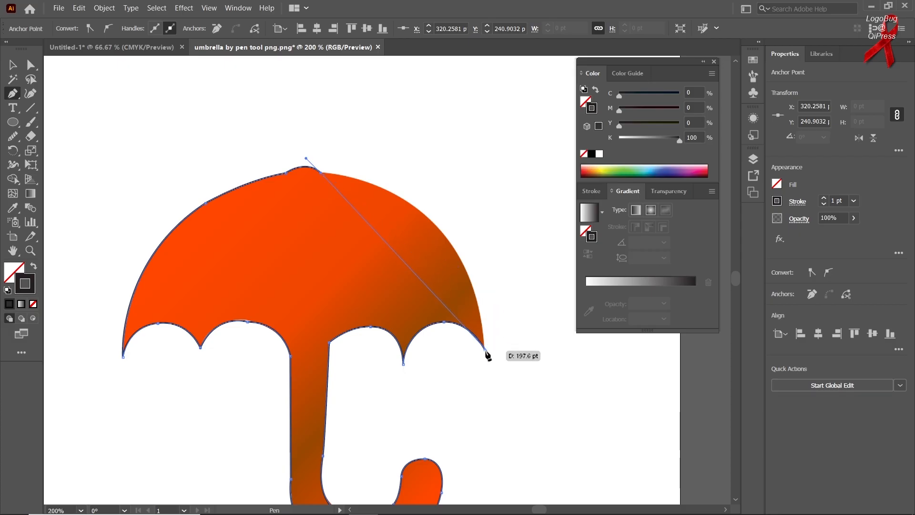
{"action": "left_click_drag", "start_coordinate": [485, 350], "coordinate": [499, 431]}
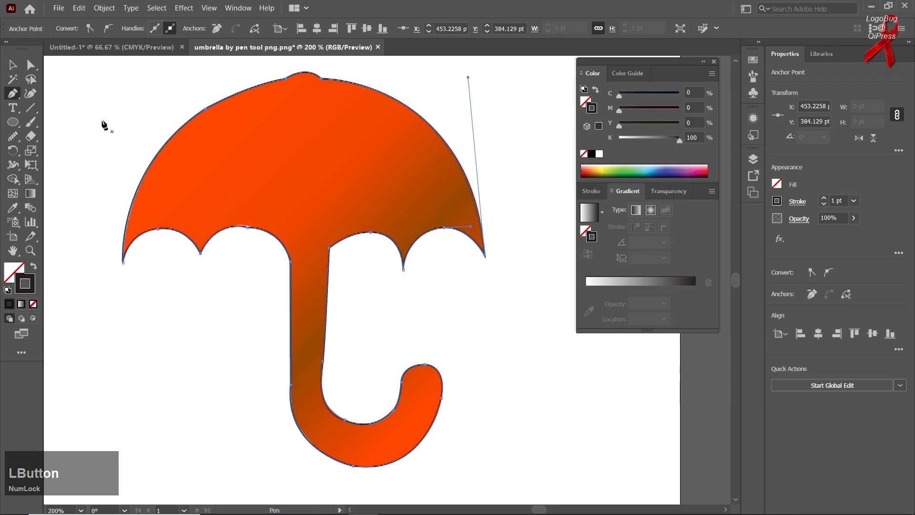
Smooth out the kink in the traced path along the scallop just left of the umbrella's shaft with the Smooth tool.
{"action": "left_click", "coordinate": [12, 65]}
{"action": "left_click", "coordinate": [113, 106]}
{"action": "scroll", "coordinate": [233, 221], "scroll_direction": "up", "scroll_amount": 4}
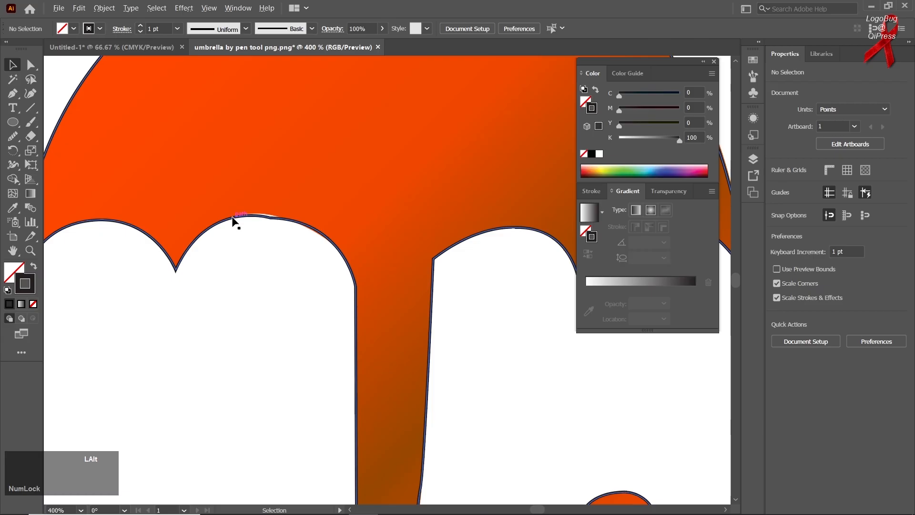
{"action": "left_click", "coordinate": [289, 229]}
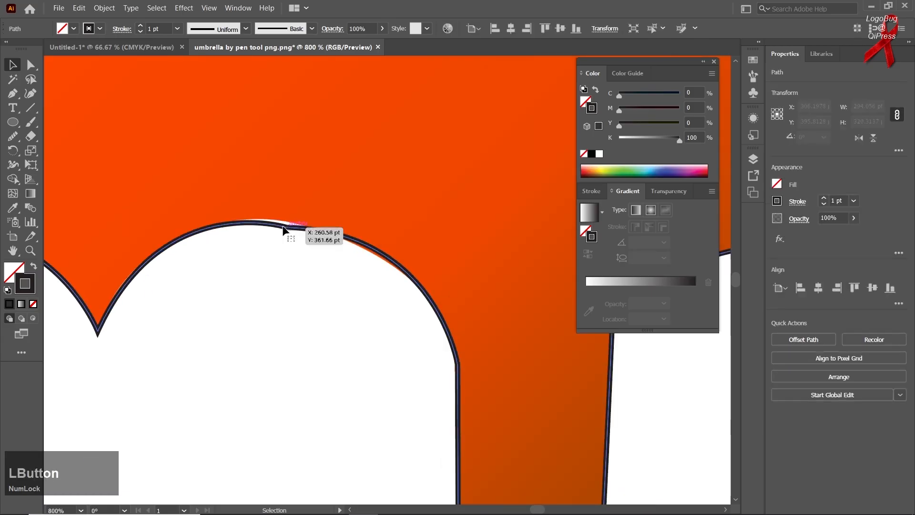
{"action": "scroll", "coordinate": [289, 229], "scroll_direction": "up", "scroll_amount": 2}
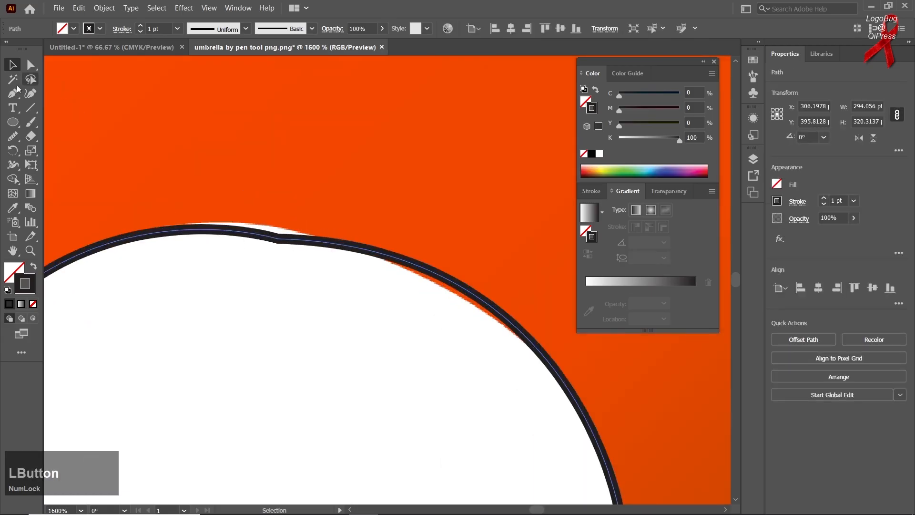
{"action": "left_click_drag", "start_coordinate": [15, 139], "coordinate": [61, 159]}
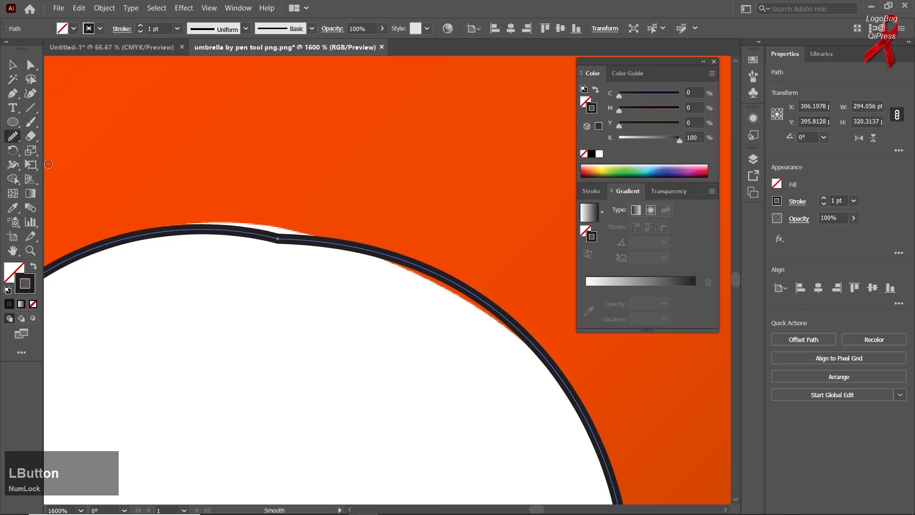
{"action": "left_click_drag", "start_coordinate": [254, 236], "coordinate": [314, 244]}
{"action": "left_click_drag", "start_coordinate": [226, 223], "coordinate": [345, 255]}
{"action": "left_click_drag", "start_coordinate": [199, 228], "coordinate": [196, 228]}
{"action": "mouse_move", "coordinate": [203, 228]}
{"action": "left_mouse_down"}
{"action": "mouse_move", "coordinate": [349, 256]}
{"action": "mouse_move", "coordinate": [267, 231]}
{"action": "mouse_move", "coordinate": [179, 223]}
{"action": "mouse_move", "coordinate": [291, 235]}
{"action": "left_mouse_up"}
{"action": "scroll", "coordinate": [252, 231], "scroll_direction": "down", "scroll_amount": 3}
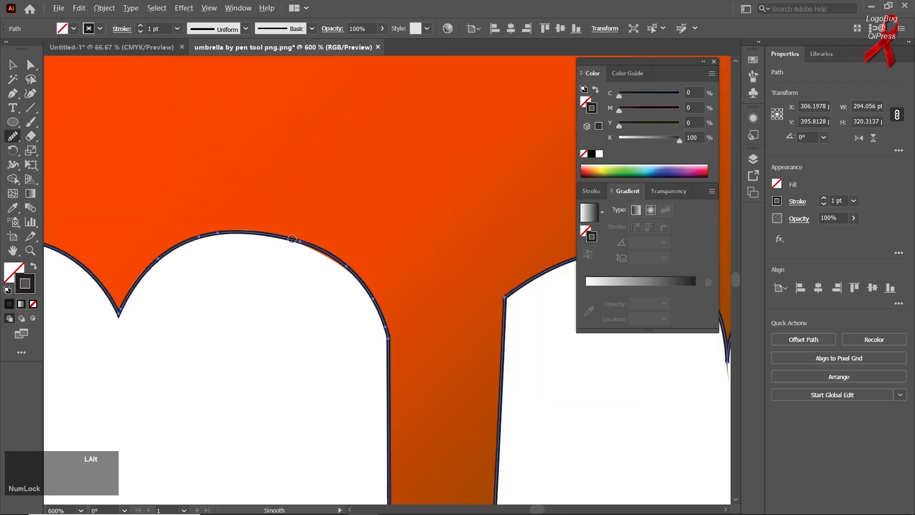
{"action": "scroll", "coordinate": [292, 238], "scroll_direction": "down", "scroll_amount": 2}
Smooth the path along the scallop just right of the umbrella's shaft.
{"action": "scroll", "coordinate": [413, 245], "scroll_direction": "up", "scroll_amount": 5}
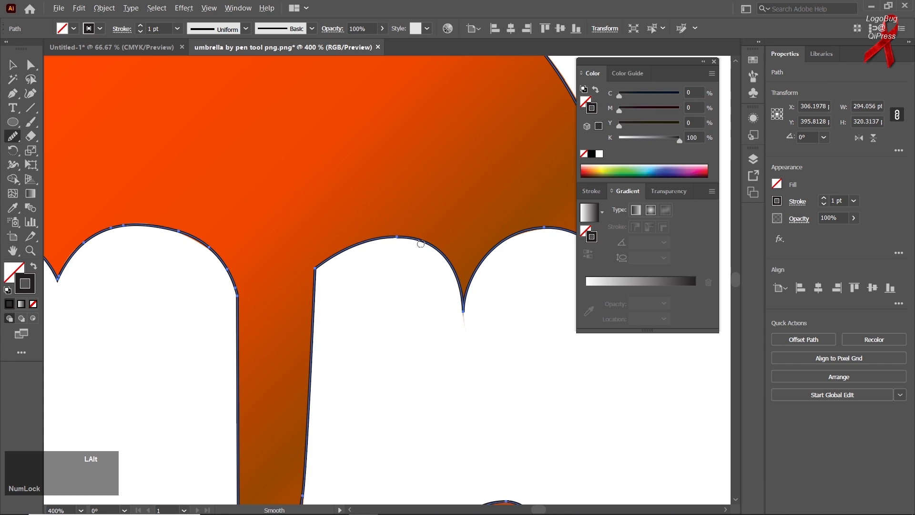
{"action": "left_click_drag", "start_coordinate": [344, 217], "coordinate": [248, 220]}
{"action": "scroll", "coordinate": [287, 220], "scroll_direction": "down", "scroll_amount": 5}
{"action": "scroll", "coordinate": [286, 221], "scroll_direction": "down", "scroll_amount": 1}
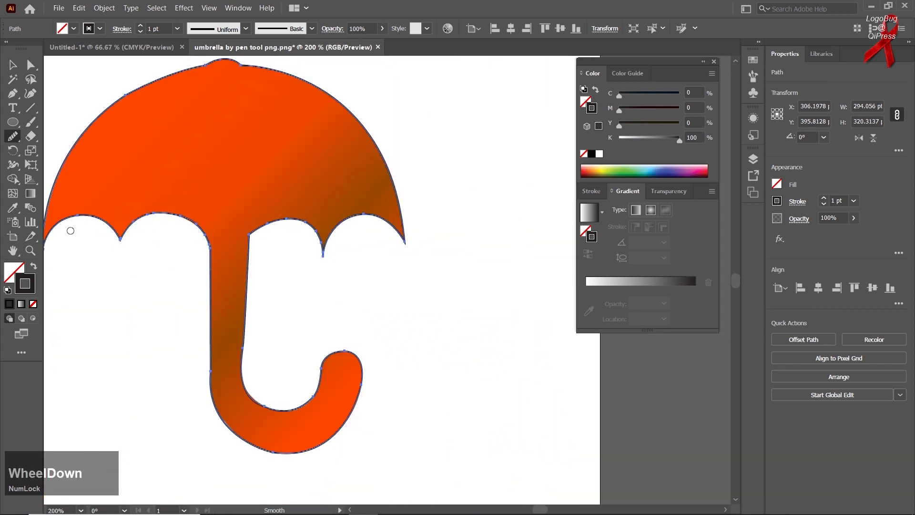
Smooth the path along the inner curve of the umbrella's hooked handle.
{"action": "left_click_drag", "start_coordinate": [149, 240], "coordinate": [282, 253]}
{"action": "scroll", "coordinate": [365, 366], "scroll_direction": "up", "scroll_amount": 3}
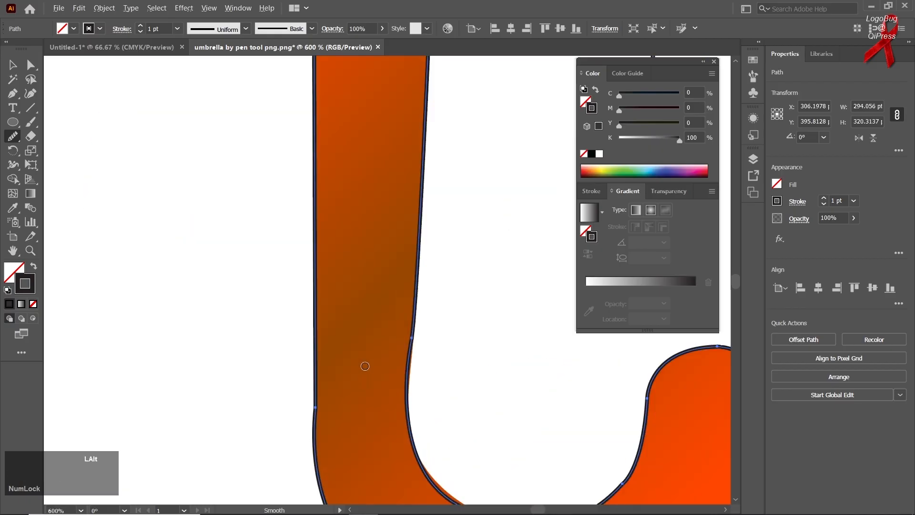
{"action": "left_click_drag", "start_coordinate": [457, 420], "coordinate": [288, 273]}
{"action": "mouse_move", "coordinate": [300, 359]}
{"action": "left_mouse_down"}
{"action": "mouse_move", "coordinate": [386, 394]}
{"action": "mouse_move", "coordinate": [286, 359]}
{"action": "mouse_move", "coordinate": [358, 377]}
{"action": "left_mouse_up"}
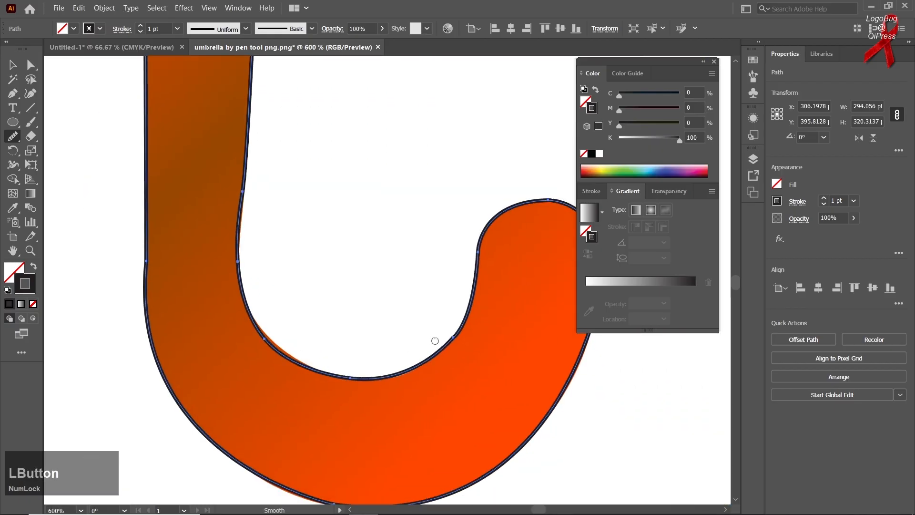
Examine the smoothed outline up close and as a whole, checking its fit along the canopy scallops.
{"action": "scroll", "coordinate": [427, 283], "scroll_direction": "down", "scroll_amount": 4}
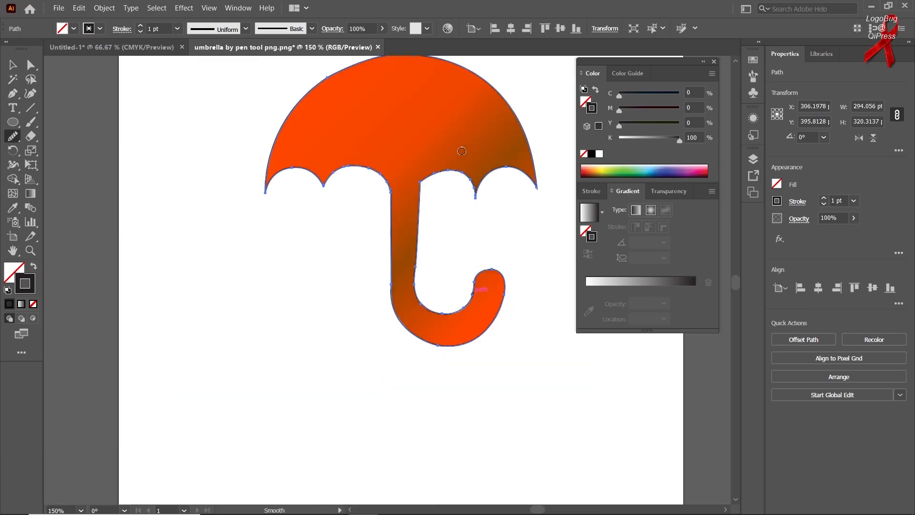
{"action": "scroll", "coordinate": [448, 148], "scroll_direction": "up", "scroll_amount": 1}
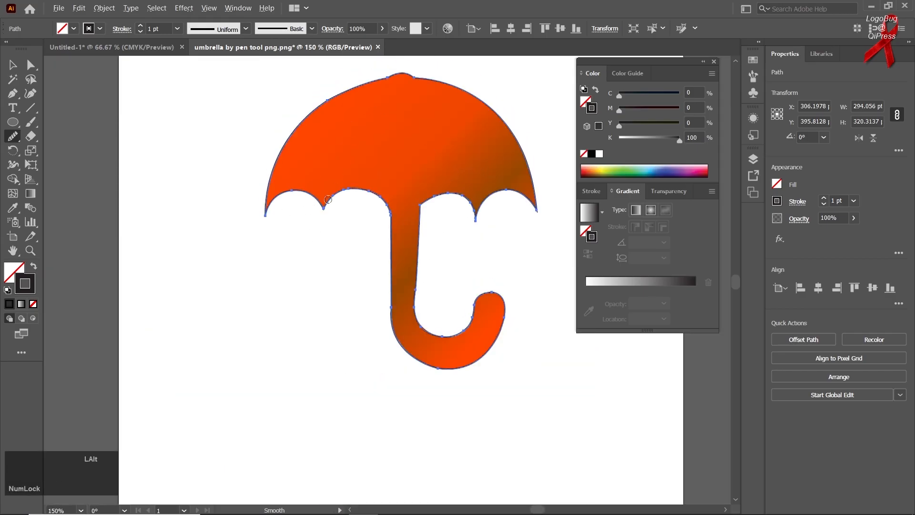
{"action": "scroll", "coordinate": [312, 236], "scroll_direction": "up", "scroll_amount": 4}
{"action": "scroll", "coordinate": [254, 183], "scroll_direction": "down", "scroll_amount": 3}
{"action": "scroll", "coordinate": [255, 184], "scroll_direction": "down", "scroll_amount": 1}
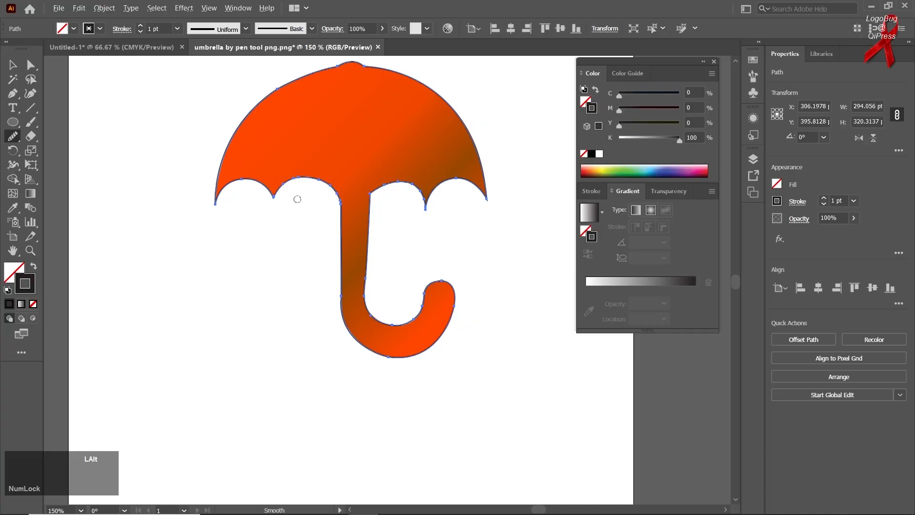
{"action": "scroll", "coordinate": [472, 200], "scroll_direction": "up", "scroll_amount": 2}
{"action": "scroll", "coordinate": [379, 214], "scroll_direction": "down", "scroll_amount": 2}
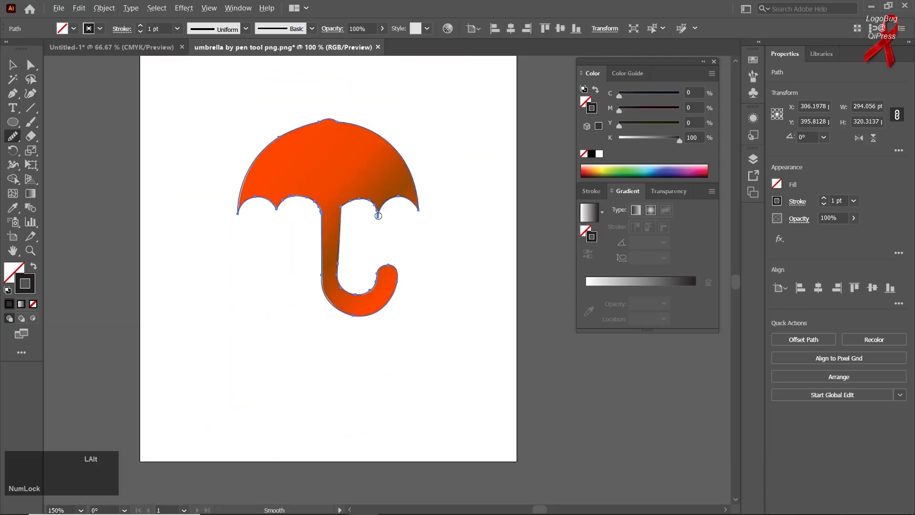
{"action": "scroll", "coordinate": [364, 255], "scroll_direction": "up", "scroll_amount": 1}
{"action": "scroll", "coordinate": [361, 257], "scroll_direction": "down", "scroll_amount": 2}
Move the traced outline down and left, off the orange umbrella image.
{"action": "left_click", "coordinate": [13, 64]}
{"action": "left_click", "coordinate": [145, 149]}
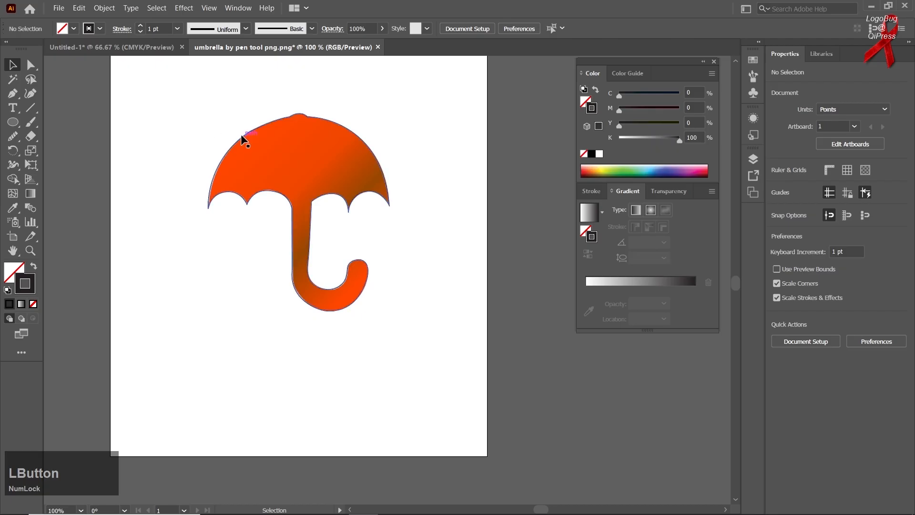
{"action": "left_click_drag", "start_coordinate": [243, 138], "coordinate": [142, 259]}
{"action": "left_click_drag", "start_coordinate": [255, 208], "coordinate": [387, 218]}
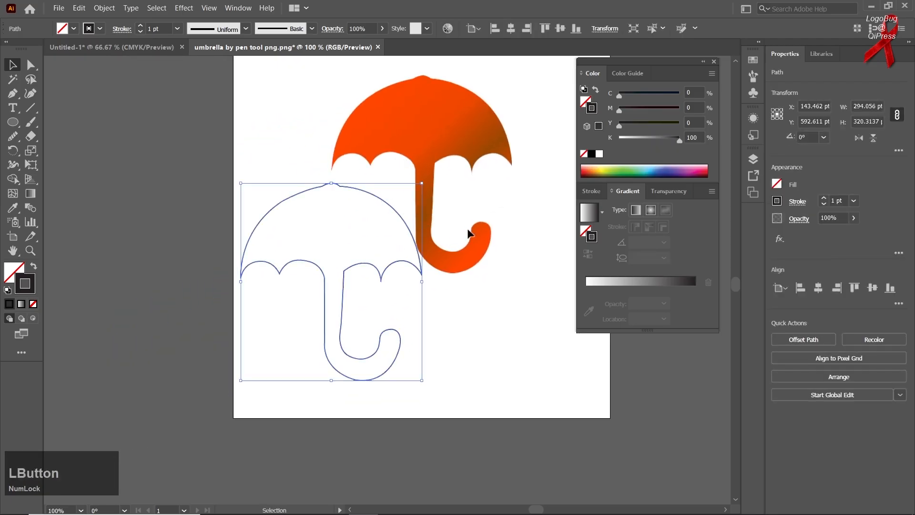
Set the outline's stroke color to 84% black and swap stroke with fill, leaving a solid gray umbrella without a stroke.
{"action": "left_click_drag", "start_coordinate": [657, 139], "coordinate": [670, 139]}
{"action": "left_click", "coordinate": [31, 265]}
{"action": "left_click", "coordinate": [12, 274]}
{"action": "left_click", "coordinate": [381, 170]}
Unlock all objects and delete the orange umbrella reference image.
{"action": "left_click", "coordinate": [104, 7]}
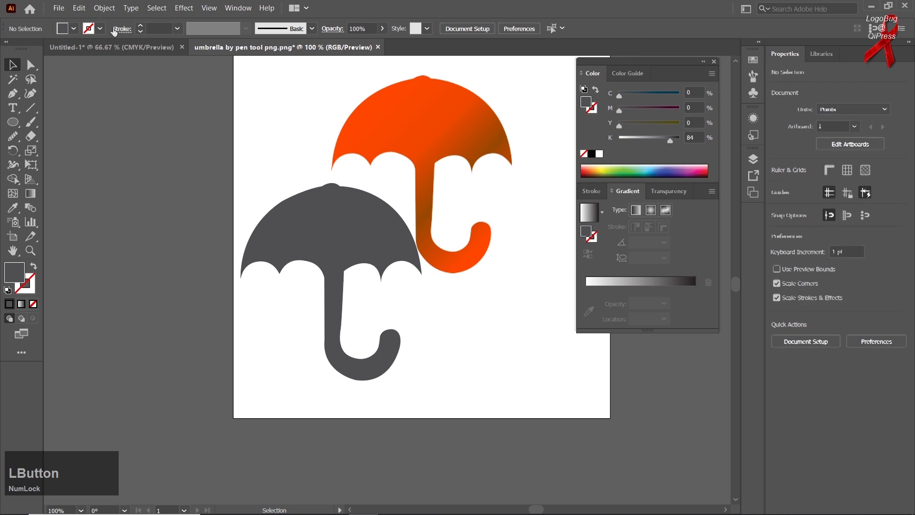
{"action": "left_click", "coordinate": [177, 92]}
{"action": "left_click", "coordinate": [249, 123]}
{"action": "left_click", "coordinate": [405, 136]}
{"action": "key", "text": "Delete"}
Enlarge the gray umbrella proportionally to about 473 × 516 pt and reposition it near the artboard's center.
{"action": "left_click_drag", "start_coordinate": [298, 197], "coordinate": [280, 175]}
{"action": "scroll", "coordinate": [301, 213], "scroll_direction": "down", "scroll_amount": 1}
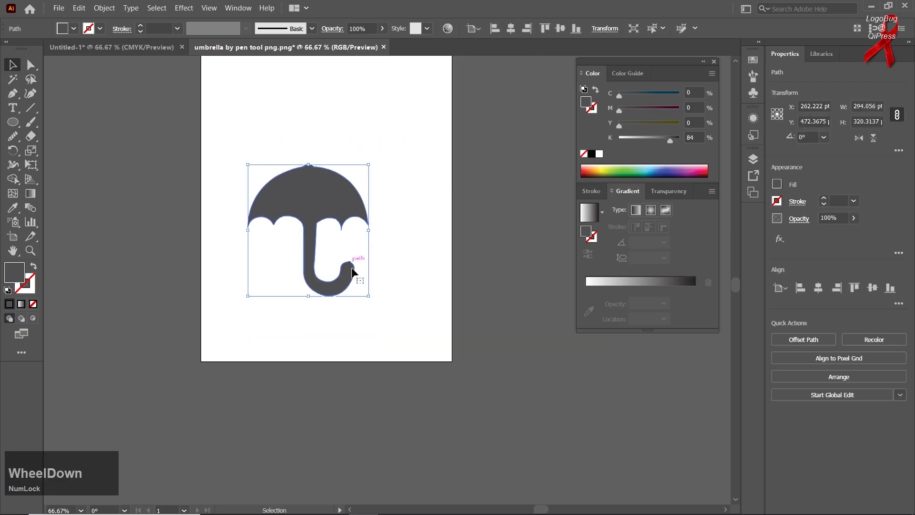
{"action": "left_click_drag", "start_coordinate": [369, 299], "coordinate": [399, 329]}
{"action": "key", "text": "space"}
{"action": "left_click_drag", "start_coordinate": [380, 241], "coordinate": [351, 344]}
{"action": "left_click_drag", "start_coordinate": [298, 276], "coordinate": [308, 251]}
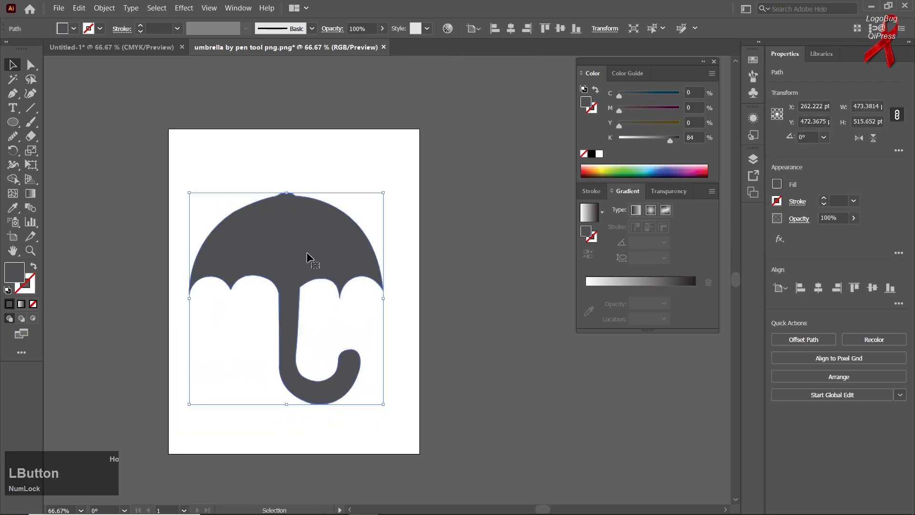
Fill the umbrella with dark green at C 70.59, M 0, Y 100, K 43, replacing a trial white-to-black gradient.
{"action": "scroll", "coordinate": [308, 297], "scroll_direction": "up", "scroll_amount": 1}
{"action": "key", "text": "space"}
{"action": "left_click_drag", "start_coordinate": [309, 303], "coordinate": [357, 266]}
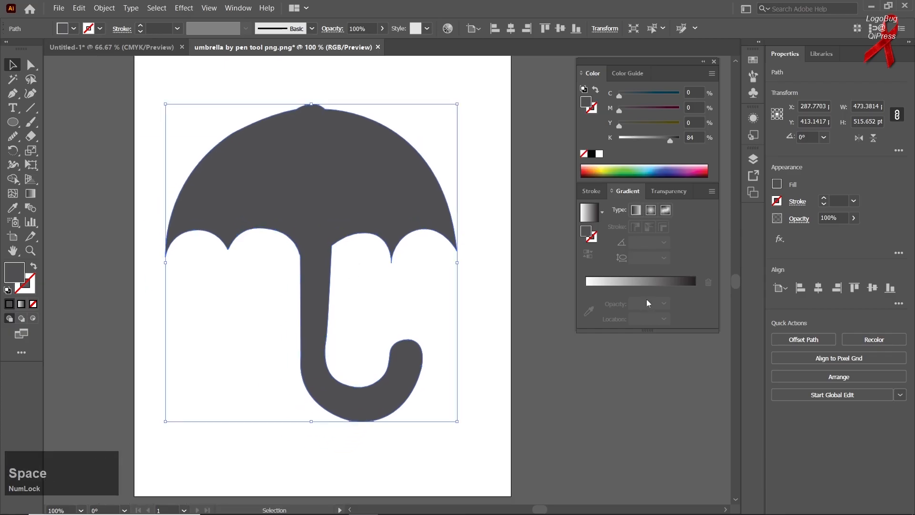
{"action": "left_click", "coordinate": [644, 284]}
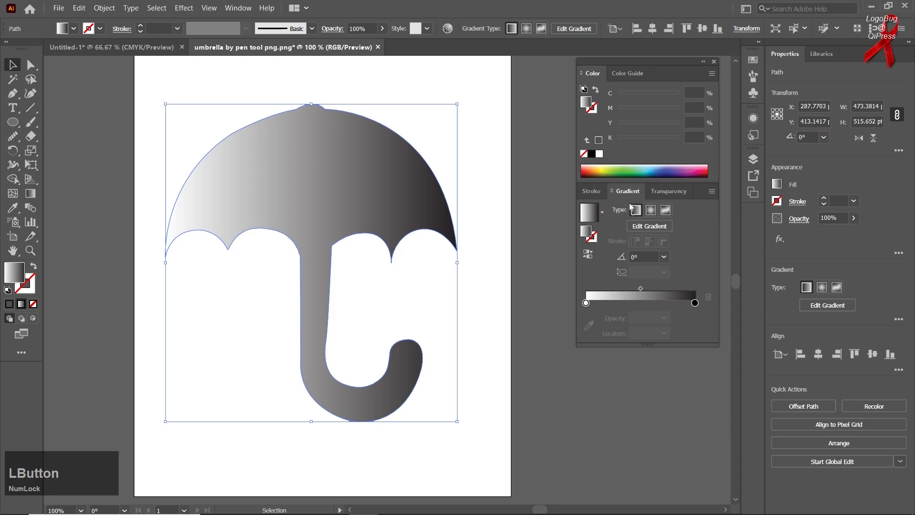
{"action": "left_click", "coordinate": [614, 174]}
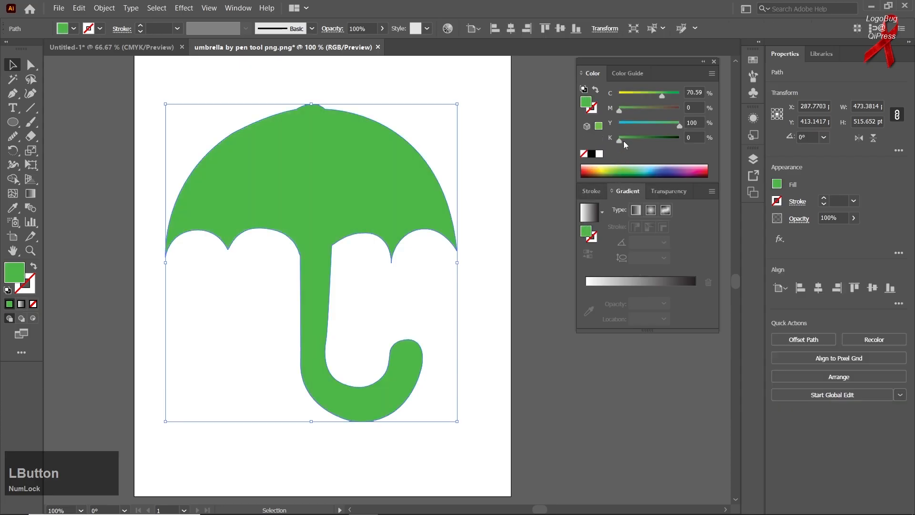
{"action": "left_click_drag", "start_coordinate": [619, 141], "coordinate": [645, 139]}
Build a linear gradient fill from three dark green stops, at both ends and at about 53%, removing the white and black stops.
{"action": "left_click", "coordinate": [611, 280]}
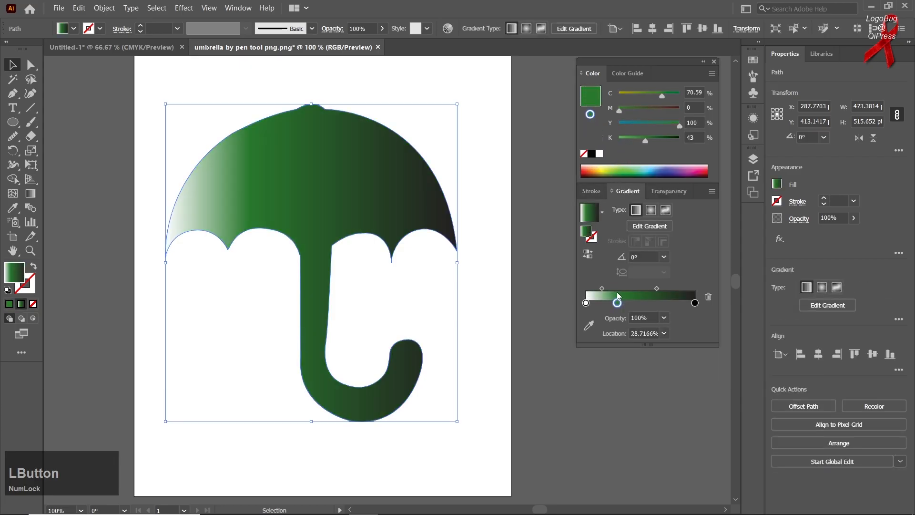
{"action": "left_click", "coordinate": [677, 305]}
{"action": "left_click_drag", "start_coordinate": [662, 303], "coordinate": [644, 303]}
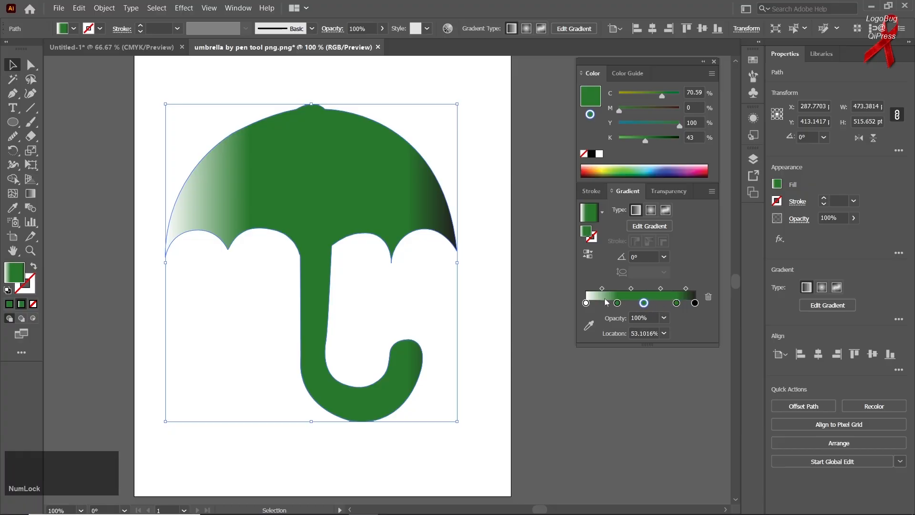
{"action": "left_click_drag", "start_coordinate": [586, 303], "coordinate": [672, 320]}
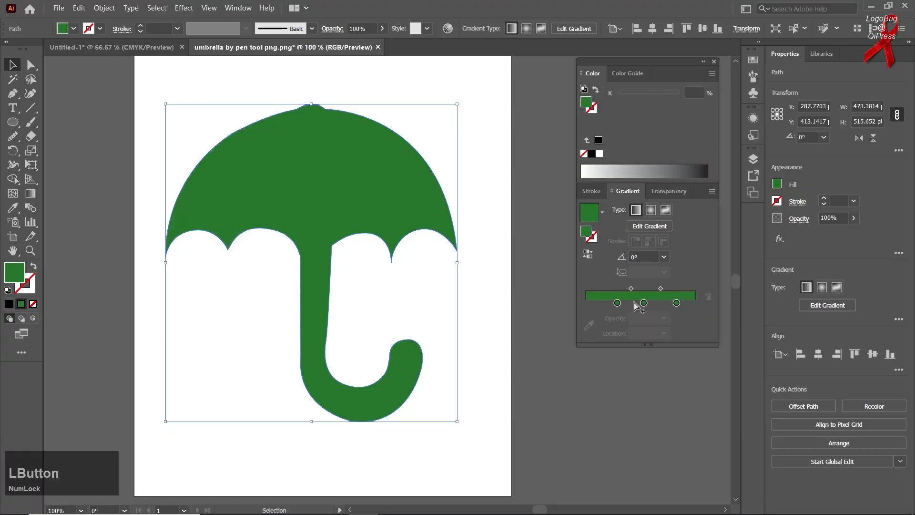
{"action": "left_click_drag", "start_coordinate": [620, 303], "coordinate": [569, 304]}
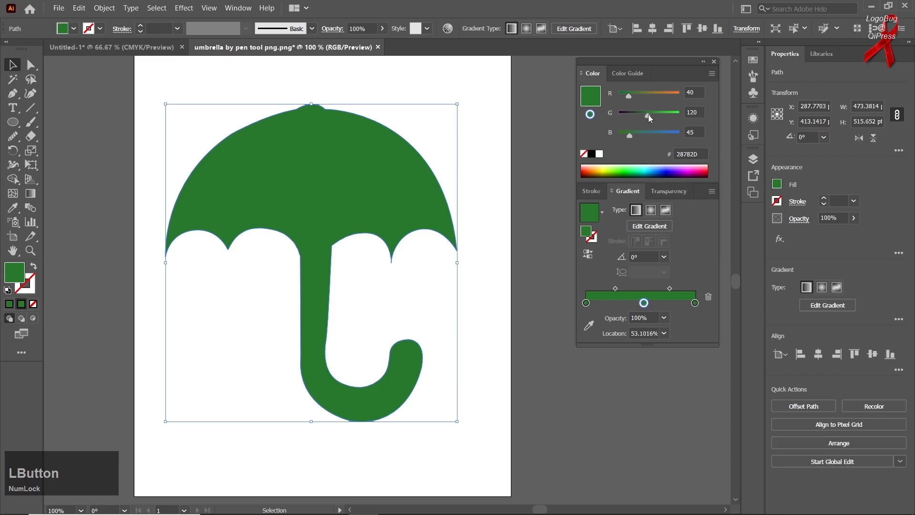
Set the red value of the middle gradient stop to 90.
{"action": "left_click_drag", "start_coordinate": [632, 97], "coordinate": [639, 96]}
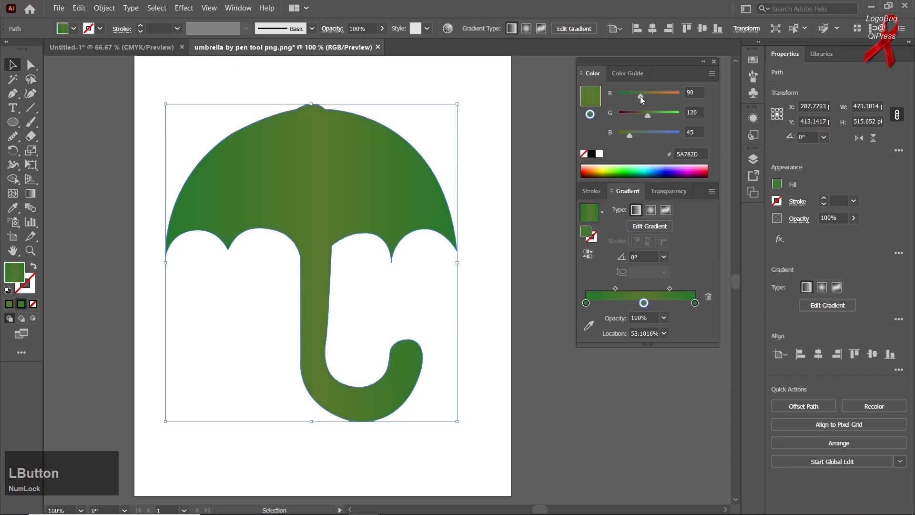